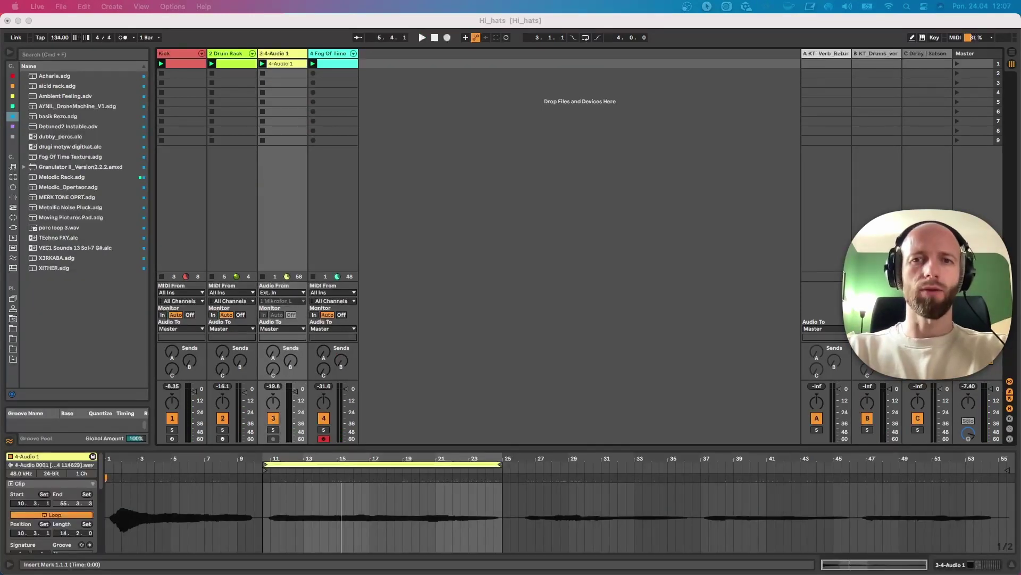
Add an empty Drum Rack on a new track and load the closed hi-hat samples up to Hihat Closed Black Hole 2.wav onto its pads.
click(430, 203)
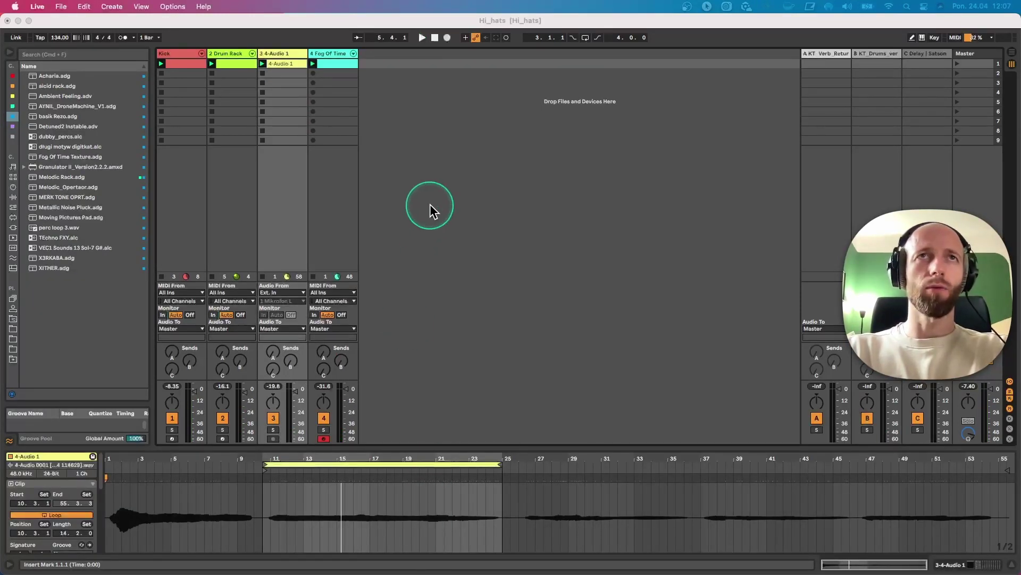
click(13, 177)
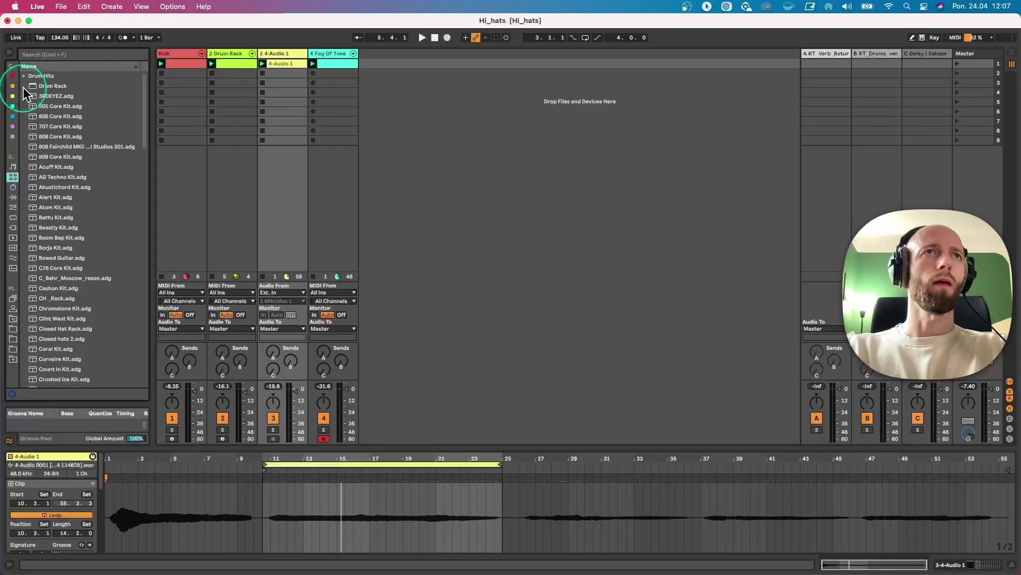
drag(410, 93, 410, 94)
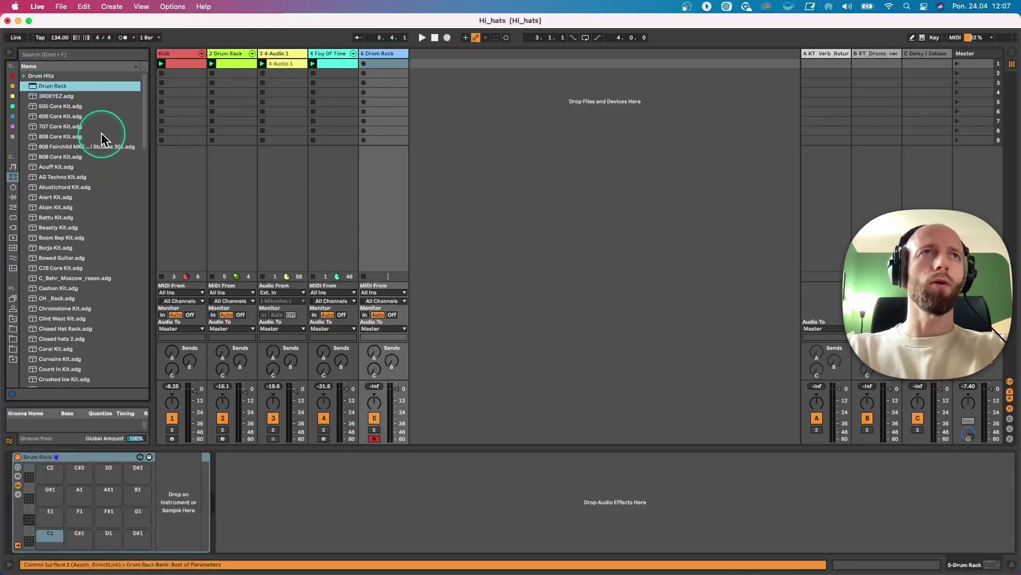
click(23, 76)
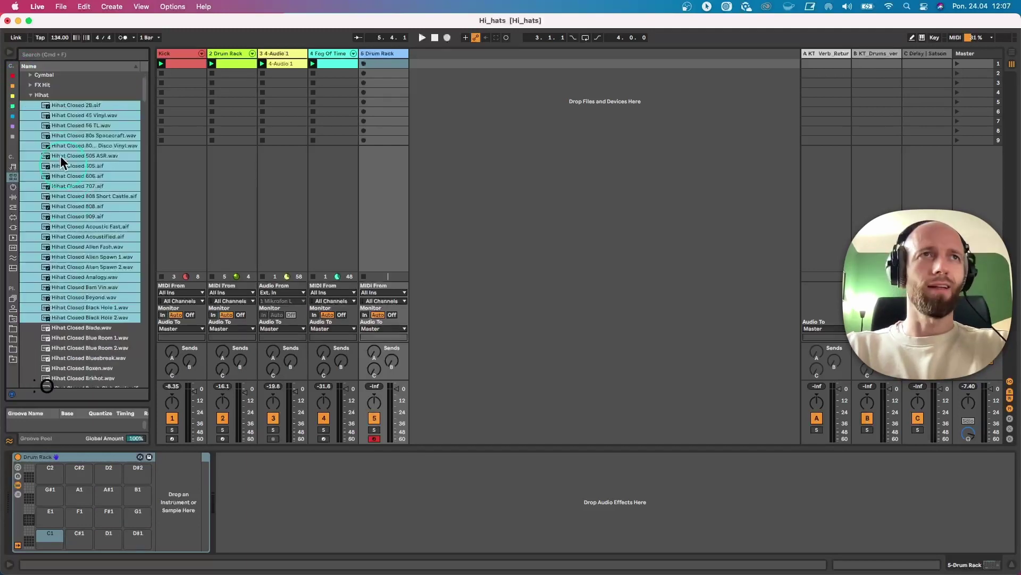
drag(57, 159, 54, 542)
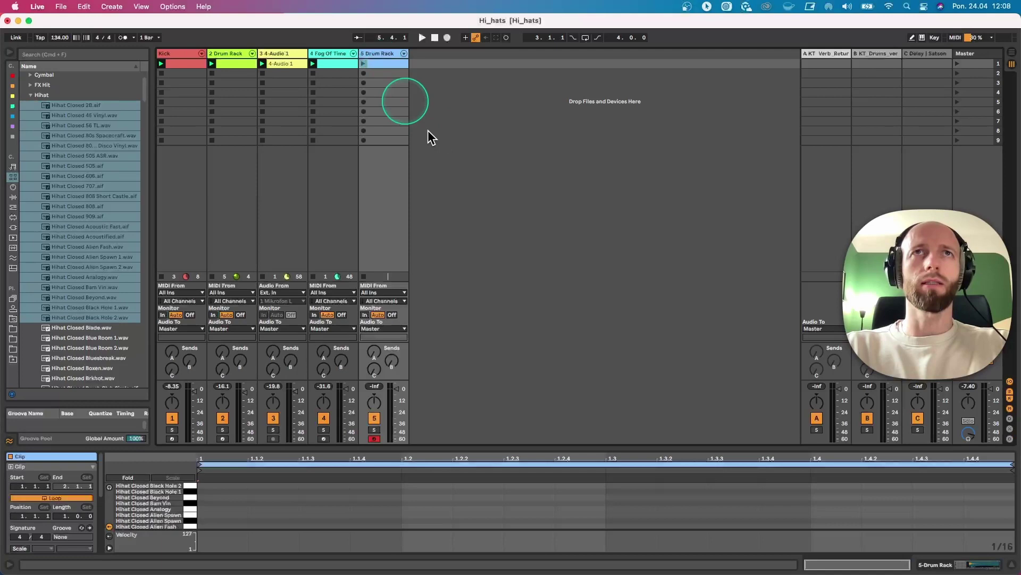
Start playback and open the empty clip on the new Drum Rack track in an enlarged note editor.
click(480, 192)
key(space)
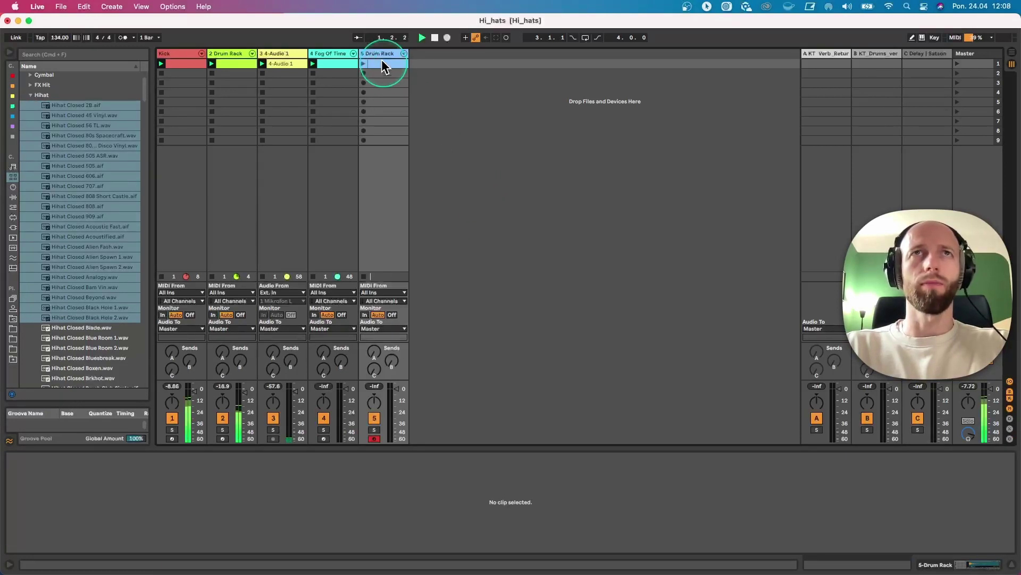
click(381, 64)
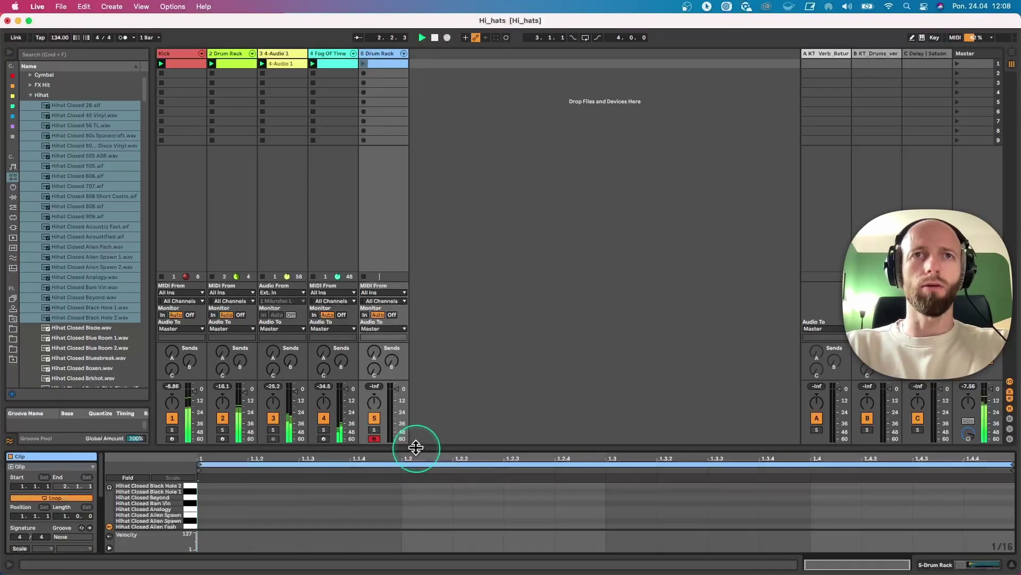
drag(415, 441, 419, 290)
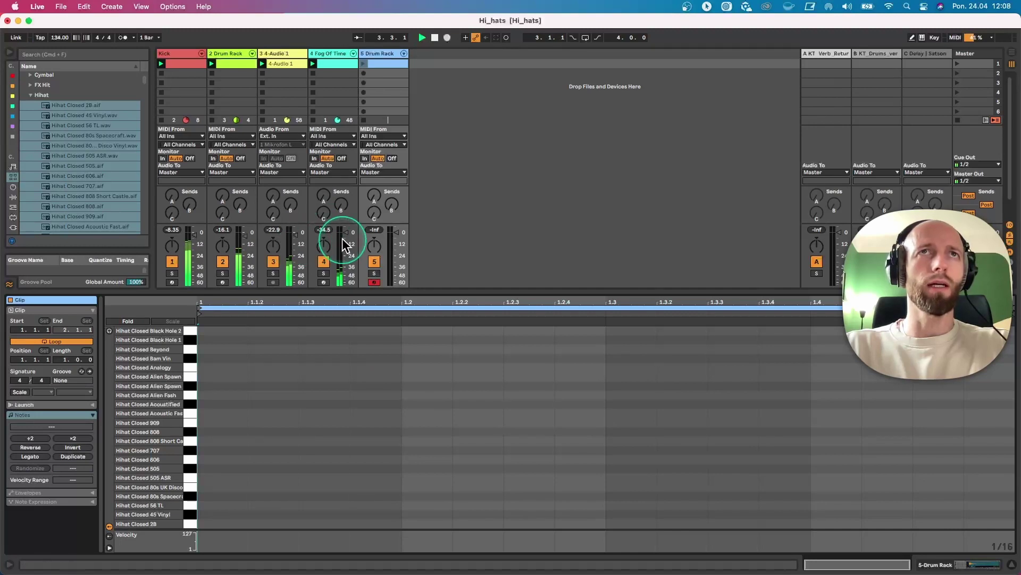
Place four Hihat Closed 808 notes on the offbeats at 1.1.3, 1.2.3, 1.3.3 and 1.4.3, and launch the clip.
double_click(310, 431)
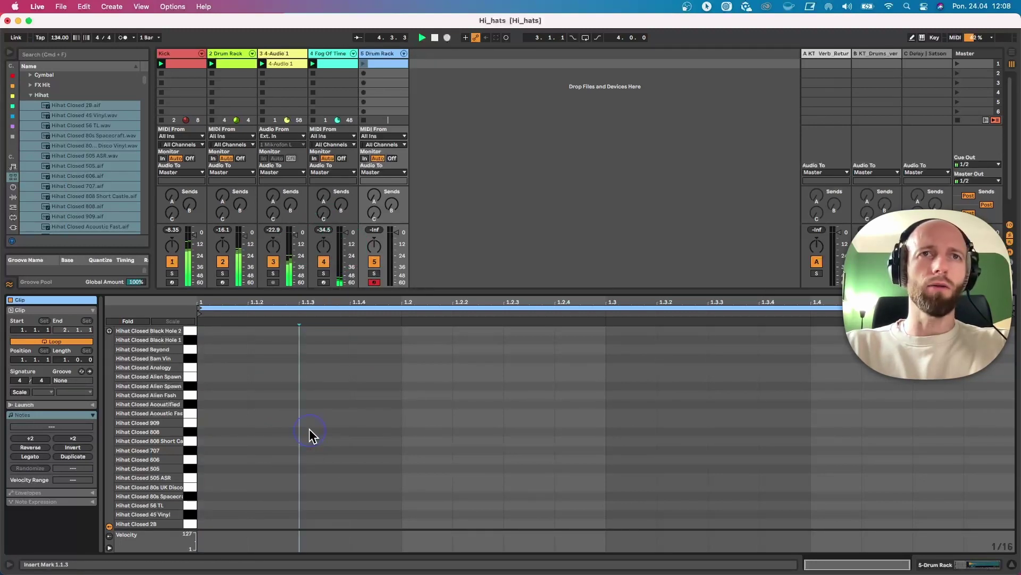
drag(322, 433, 277, 423)
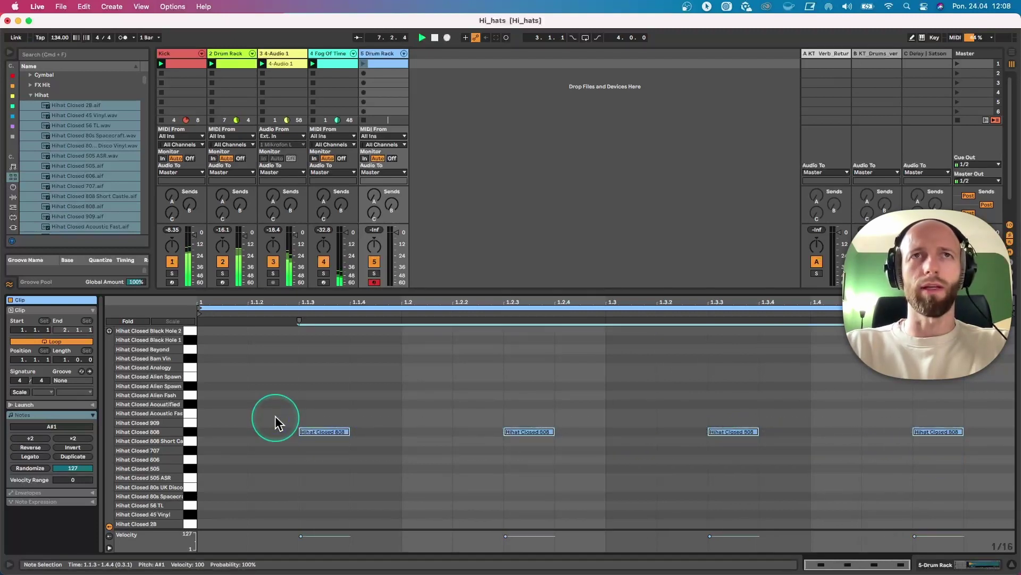
click(364, 64)
click(274, 412)
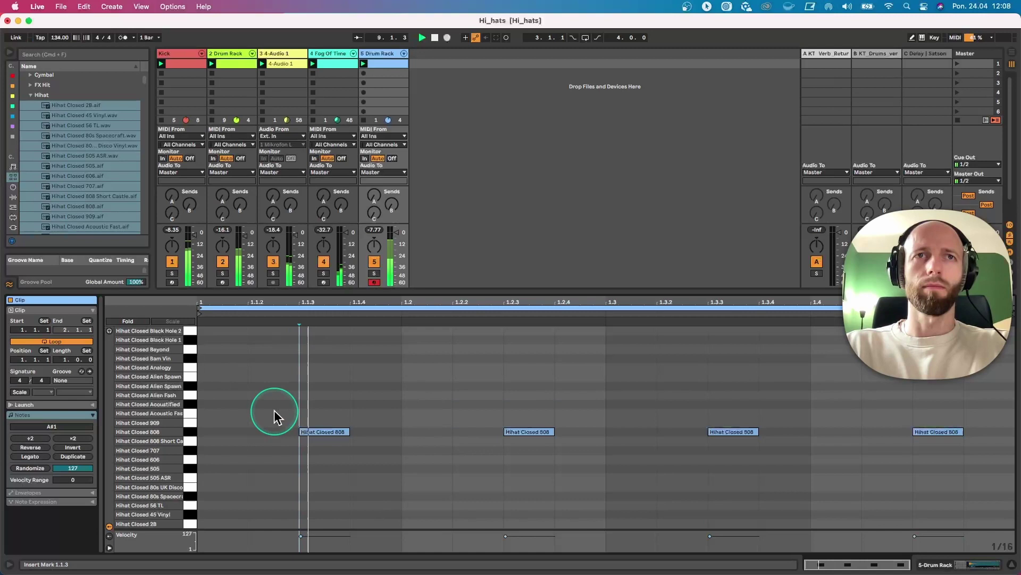
Audition other closed hi-hat samples by transposing all four notes together, and settle on Hihat Closed Alien Fash at D2.
key(super+a)
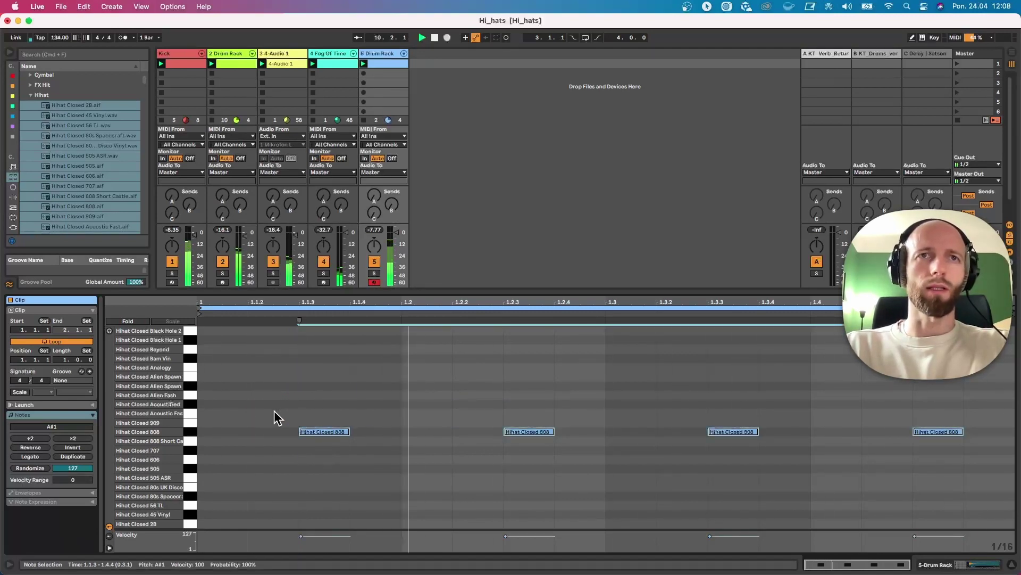
key(Up)
key(Up)
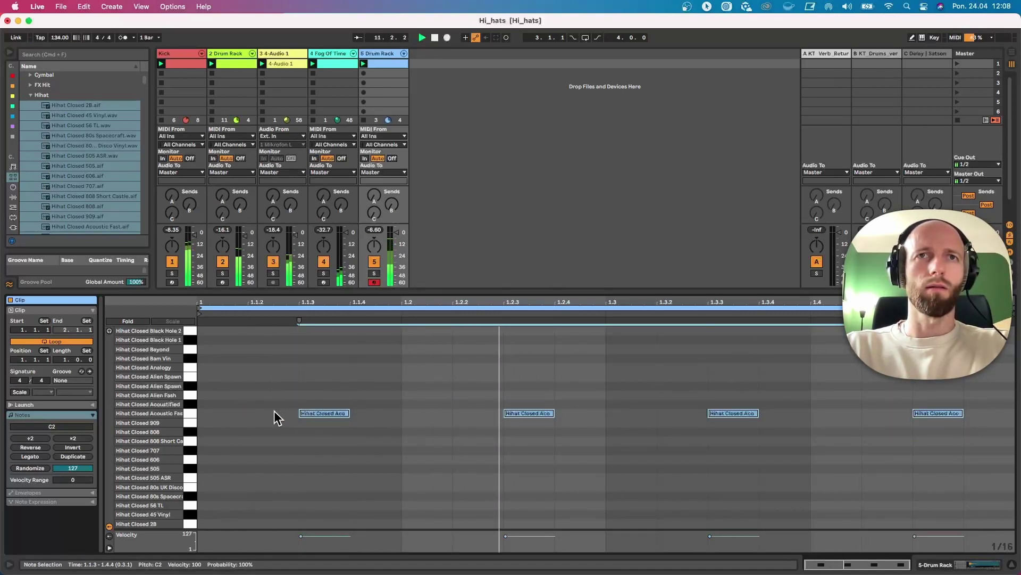
key(Up)
key(Up)
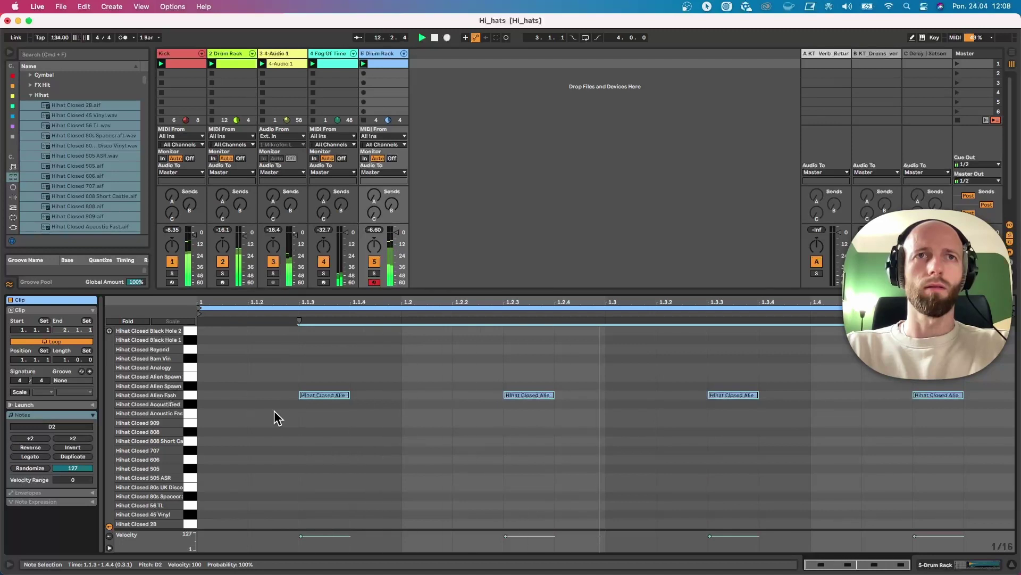
key(Up)
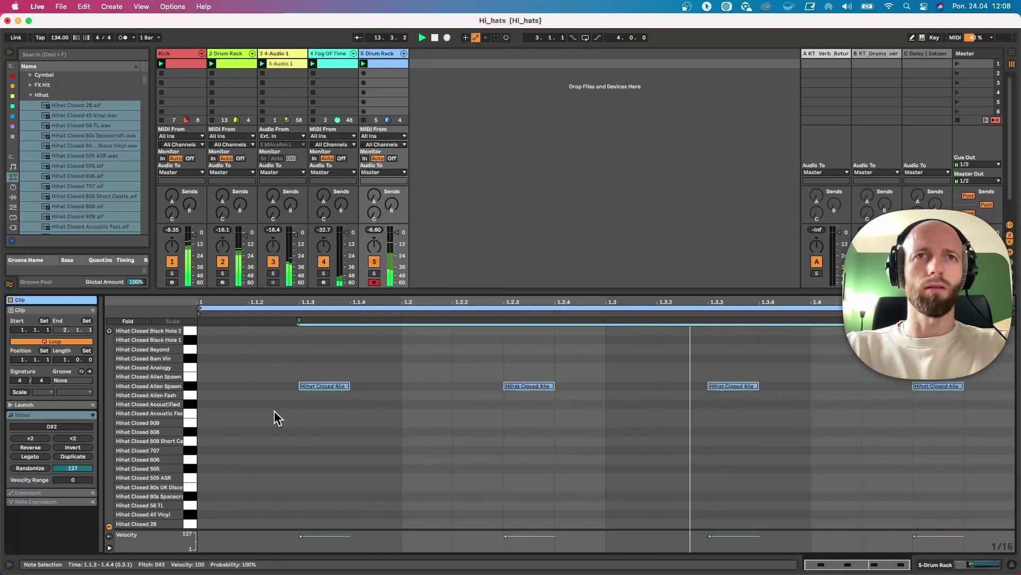
key(Up)
key(Up)
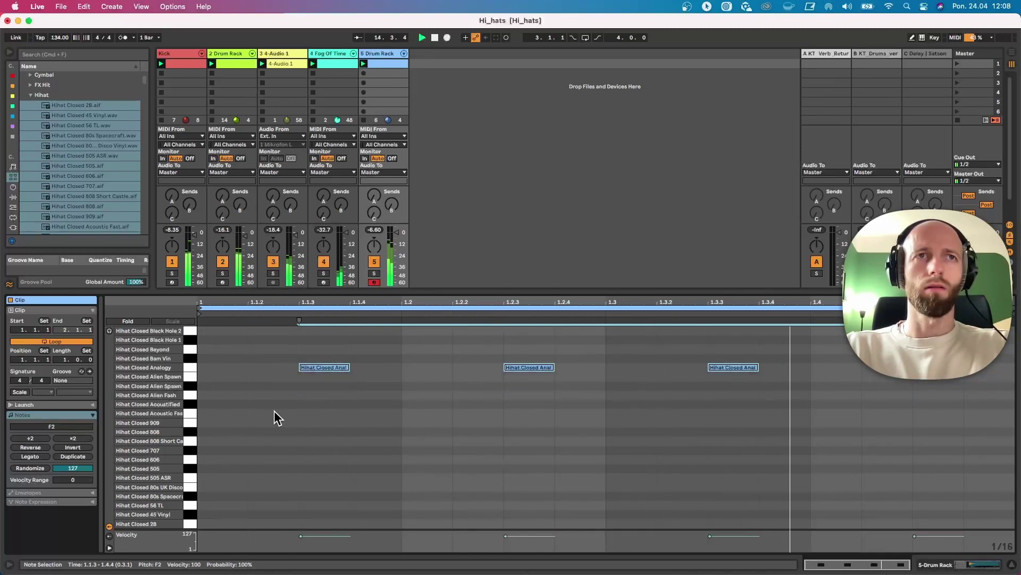
key(Up)
key(Up)
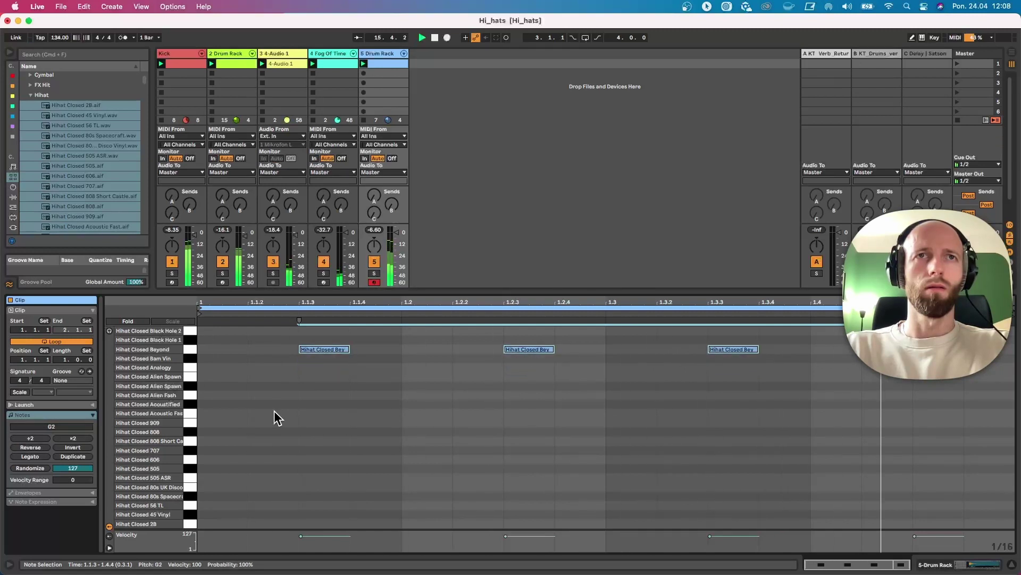
key(Down)
key(Up)
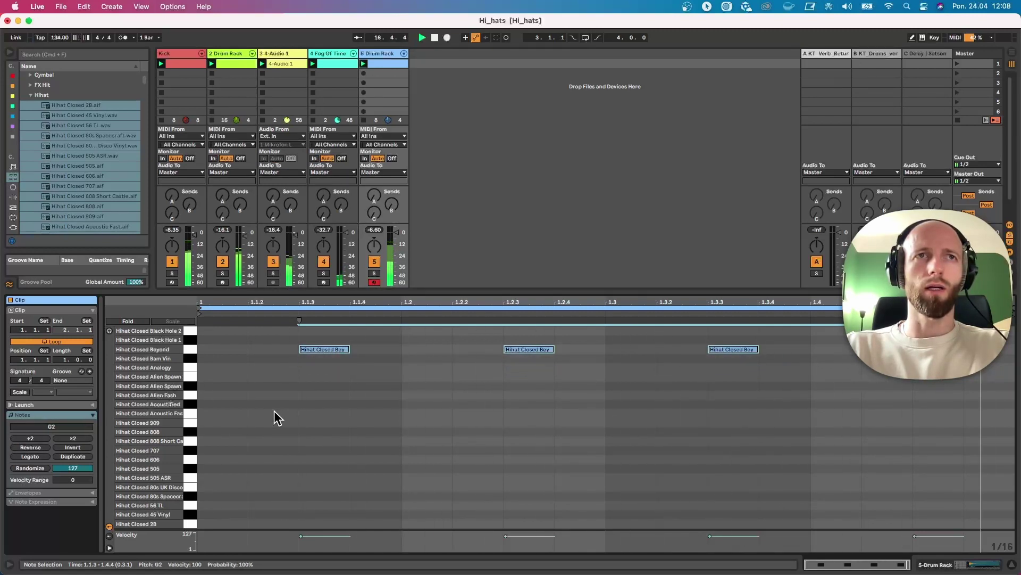
key(Up)
key(Up)
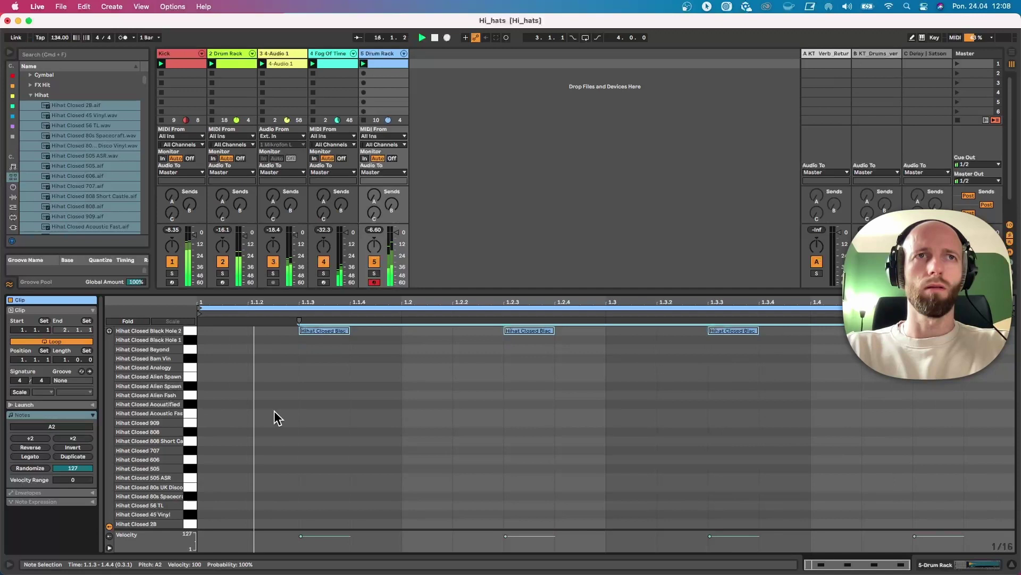
key(Down)
key(Down)
key(Down)
key(Down)
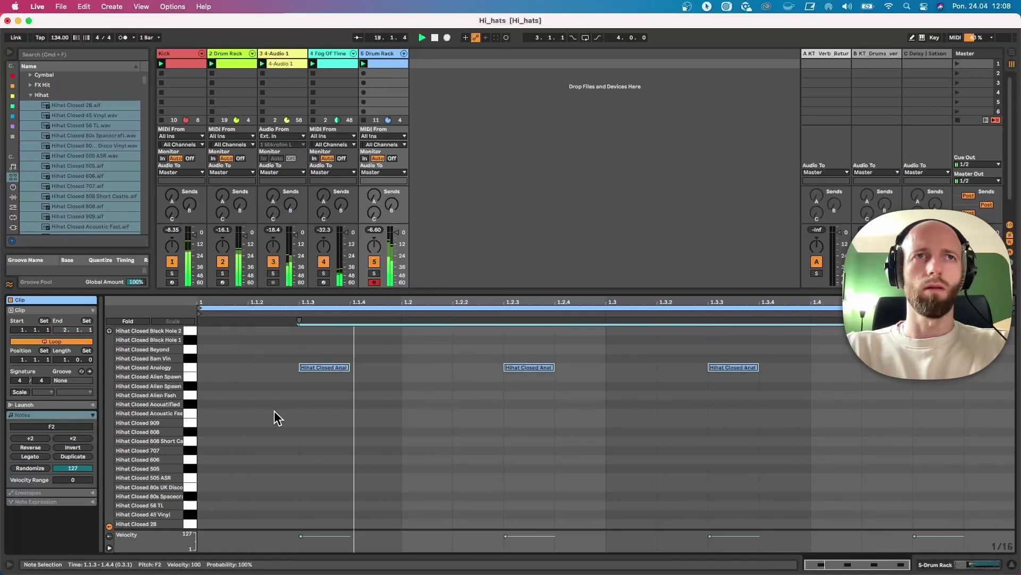
key(Up)
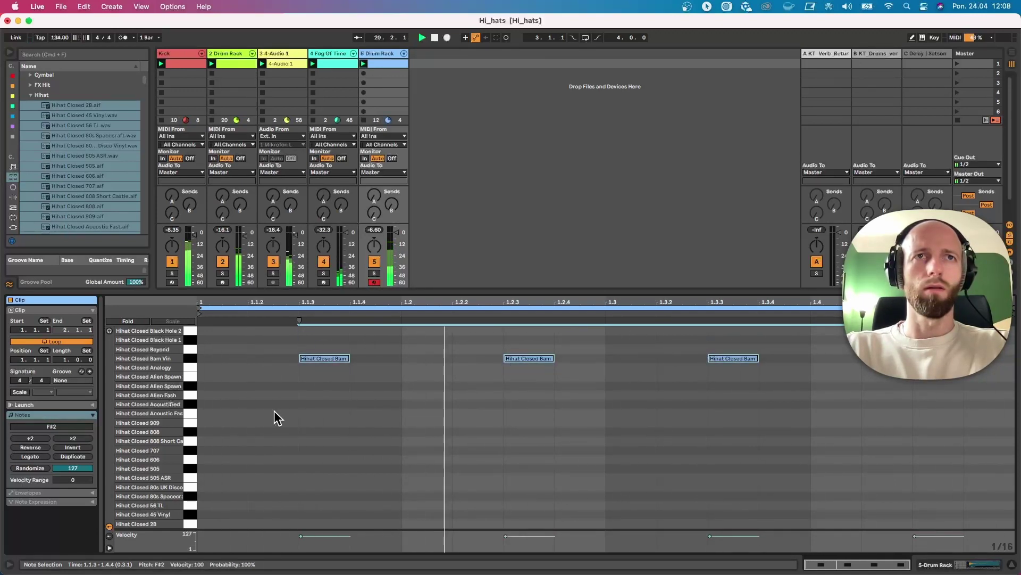
key(Down)
key(Down)
key(Down)
key(Down)
key(Down)
key(Down)
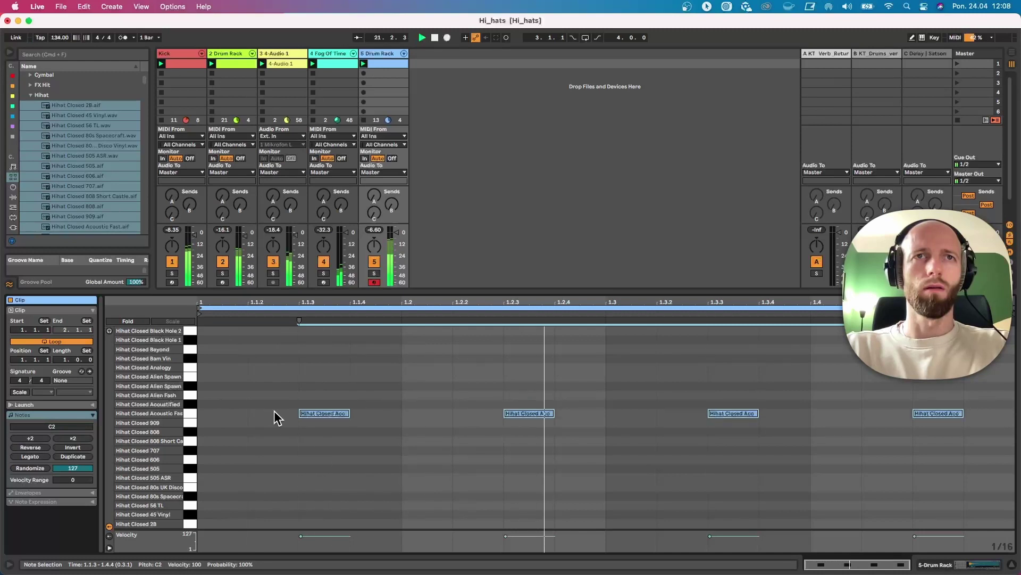
key(Up)
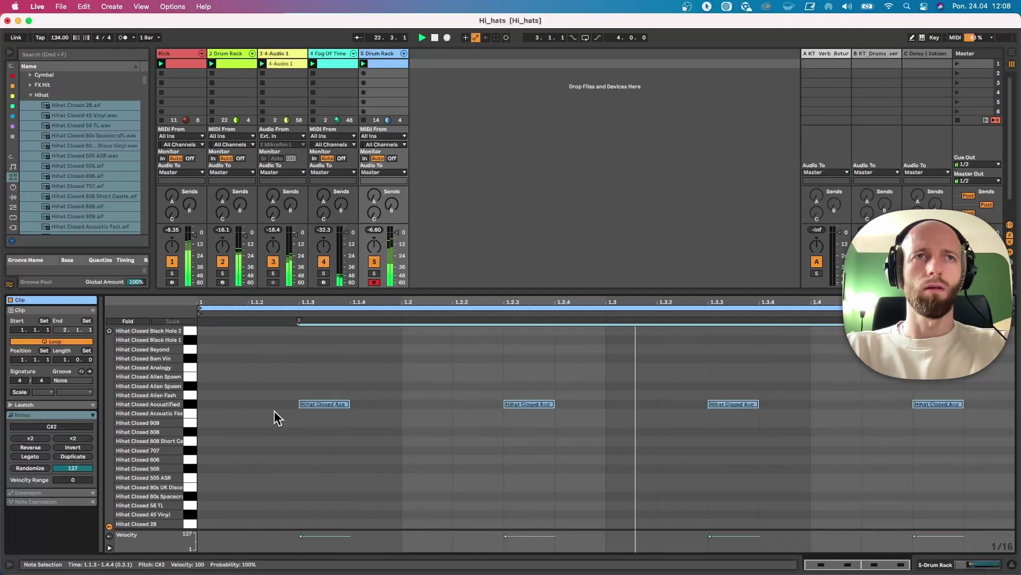
key(Up)
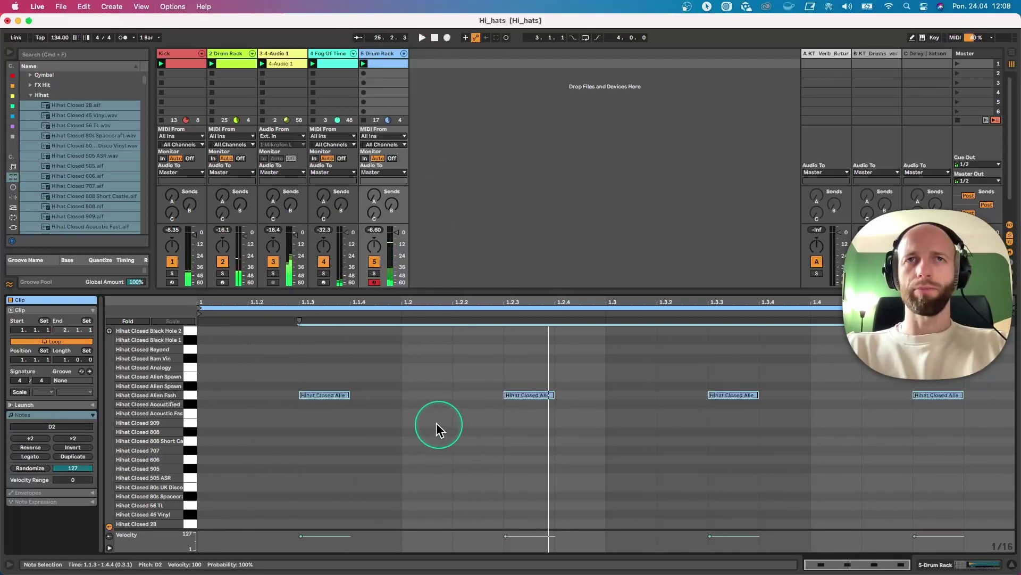
Set the velocity of the second hi-hat note to 80, lower the fourth note's velocity, and play the pattern.
click(411, 422)
click(328, 397)
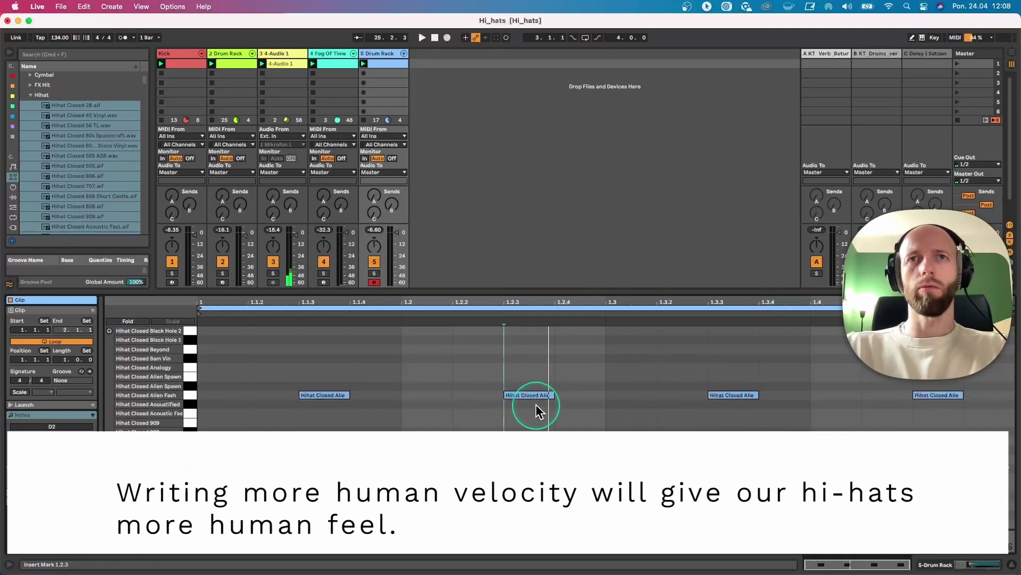
click(535, 396)
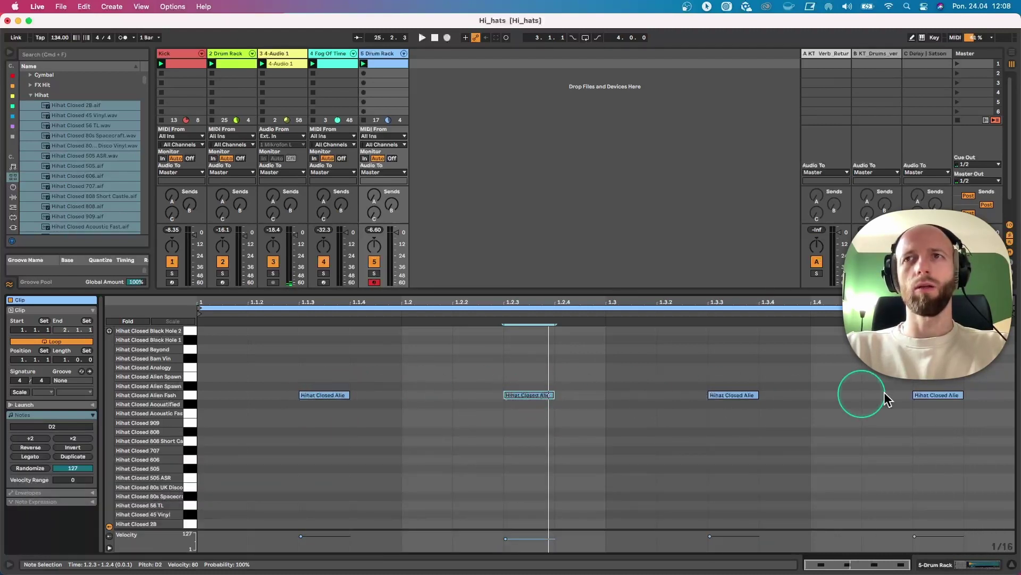
click(925, 395)
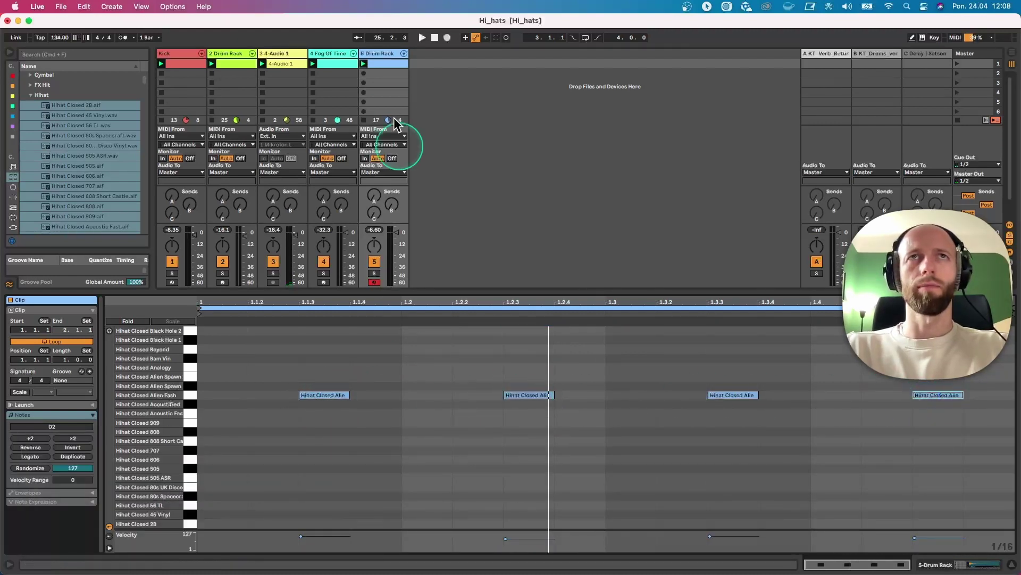
key(space)
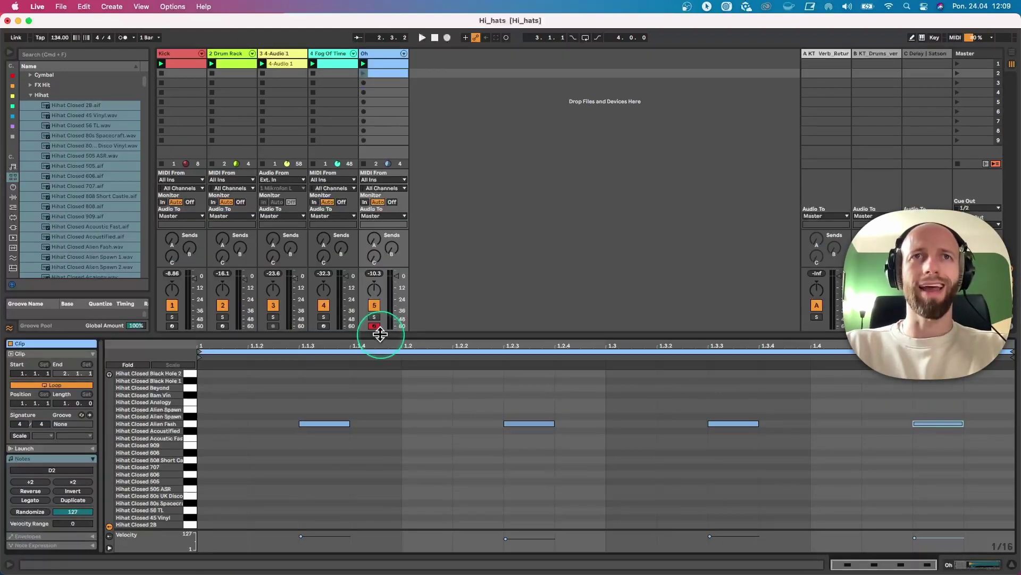
Add a ghost note with velocity 1 on Hihat Closed 505 ASR at 1.1.4 in the second clip and launch it.
drag(380, 334, 385, 306)
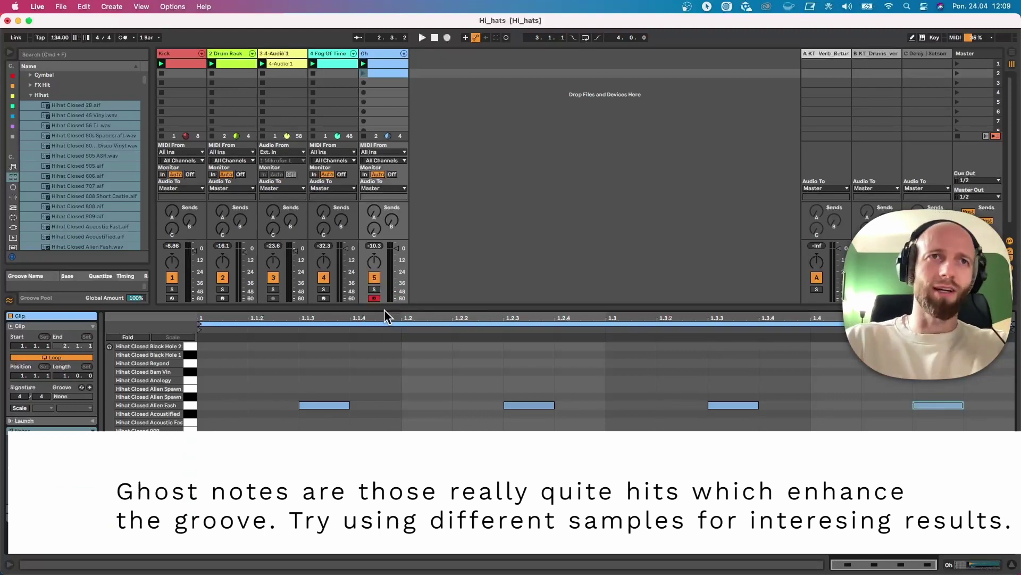
click(402, 383)
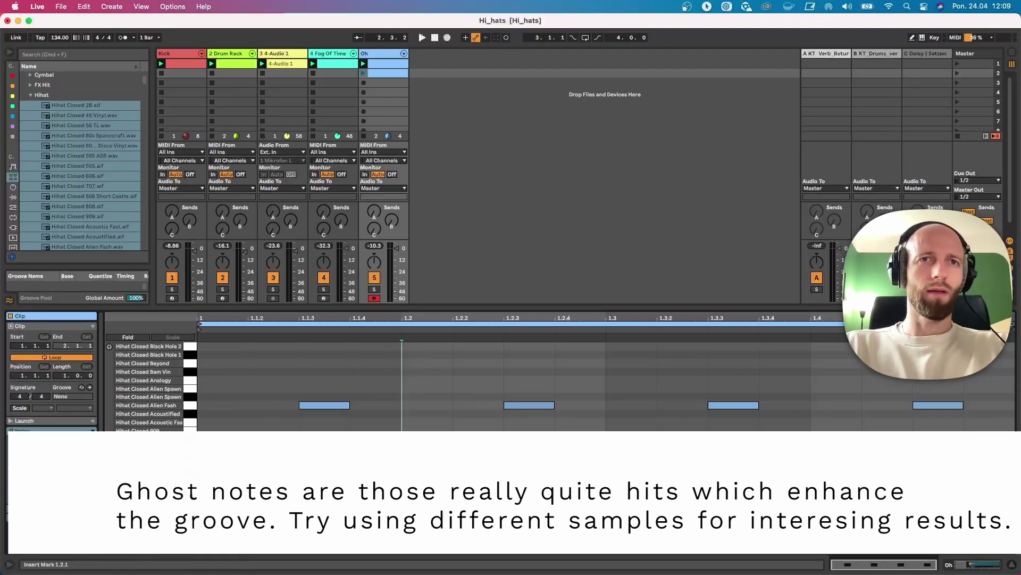
double_click(379, 481)
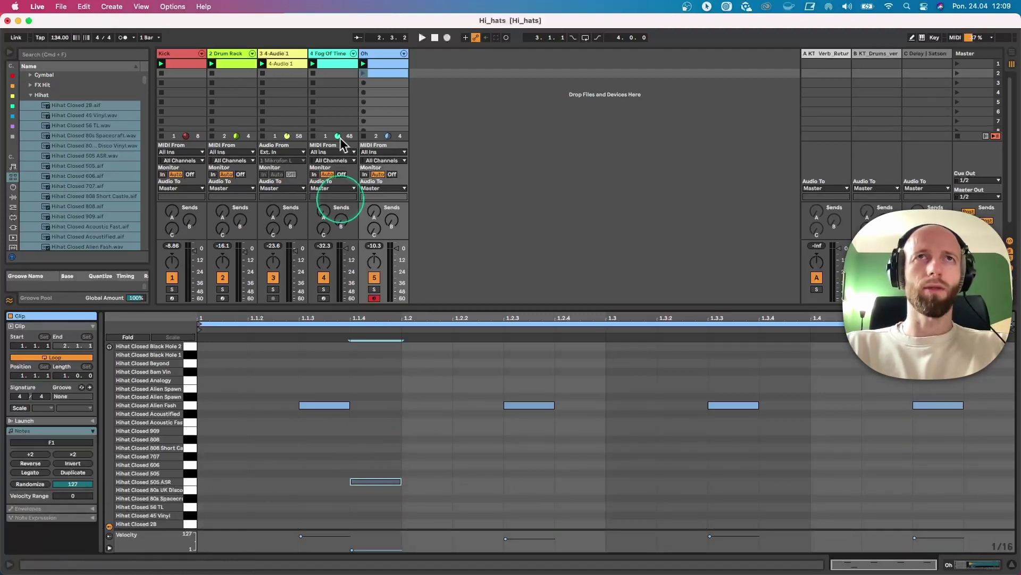
click(363, 73)
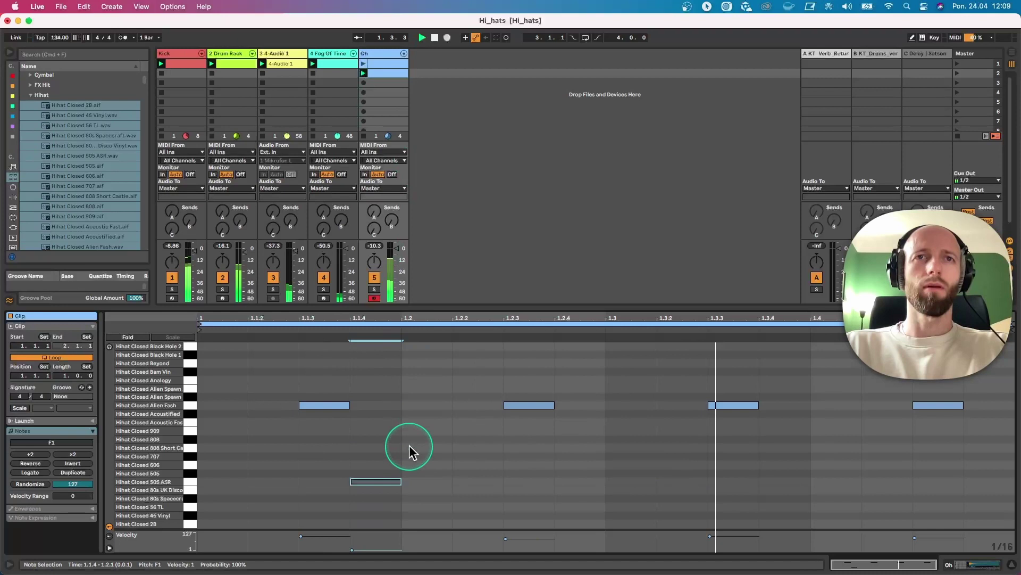
Add a second ghost note with velocity 1 and position it at 1.4.2 on the Hihat Closed Acoustic Fast sample at C2.
double_click(684, 473)
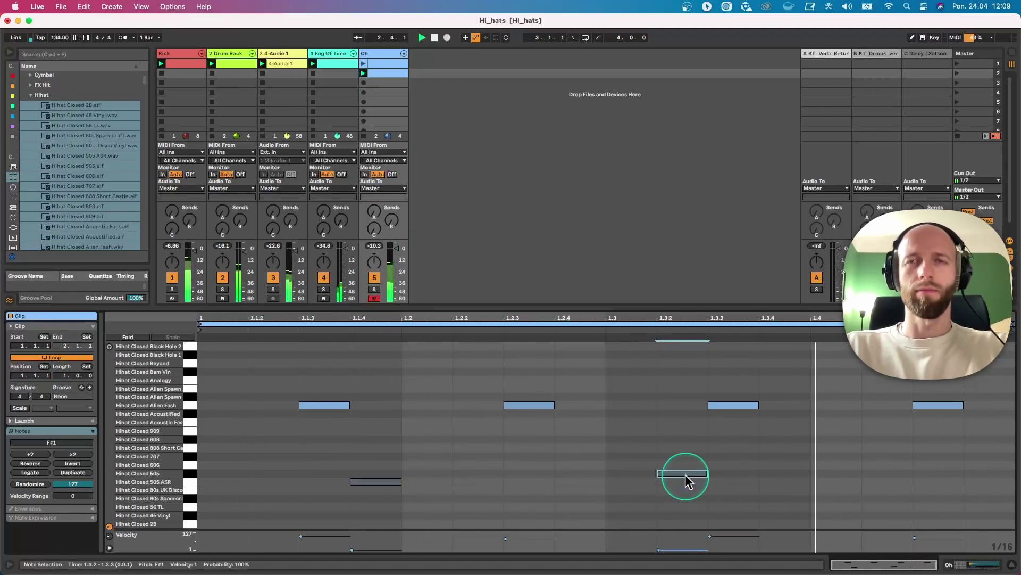
drag(686, 475, 869, 477)
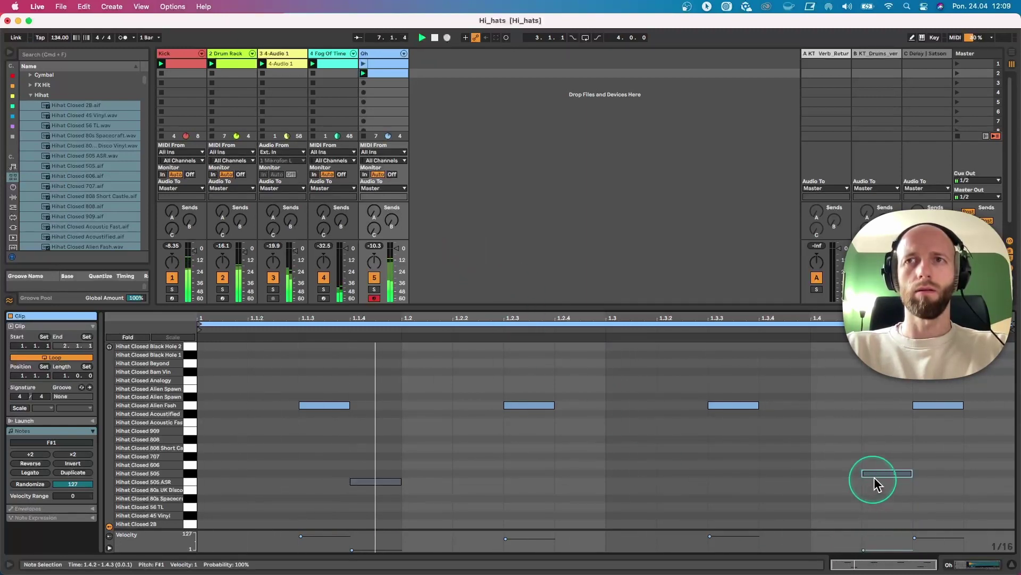
drag(878, 472, 880, 424)
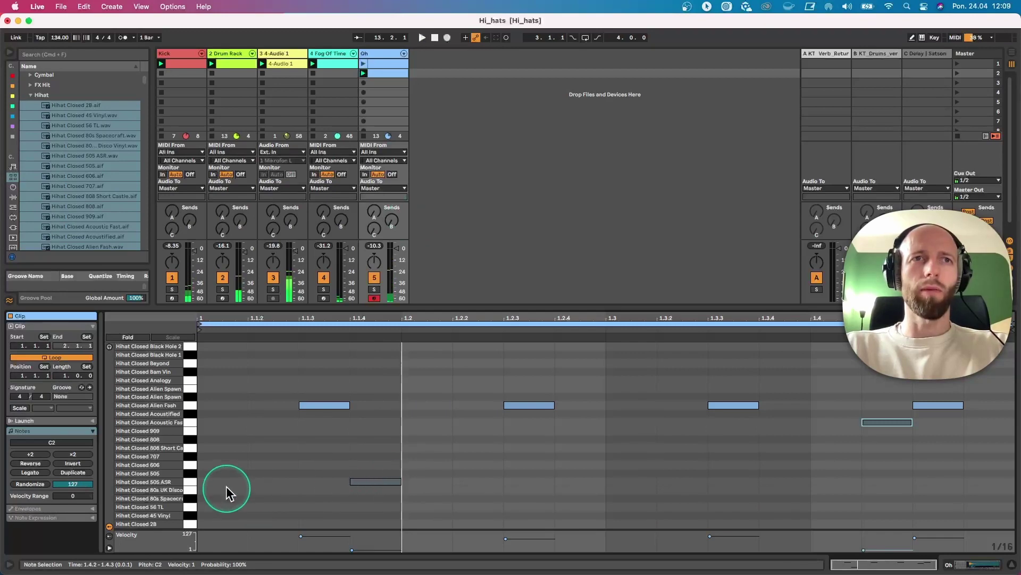
Trim the Hihat Closed 505 ASR sample to about its first 25 ms and give it a 97.3 ms fade-out.
click(381, 53)
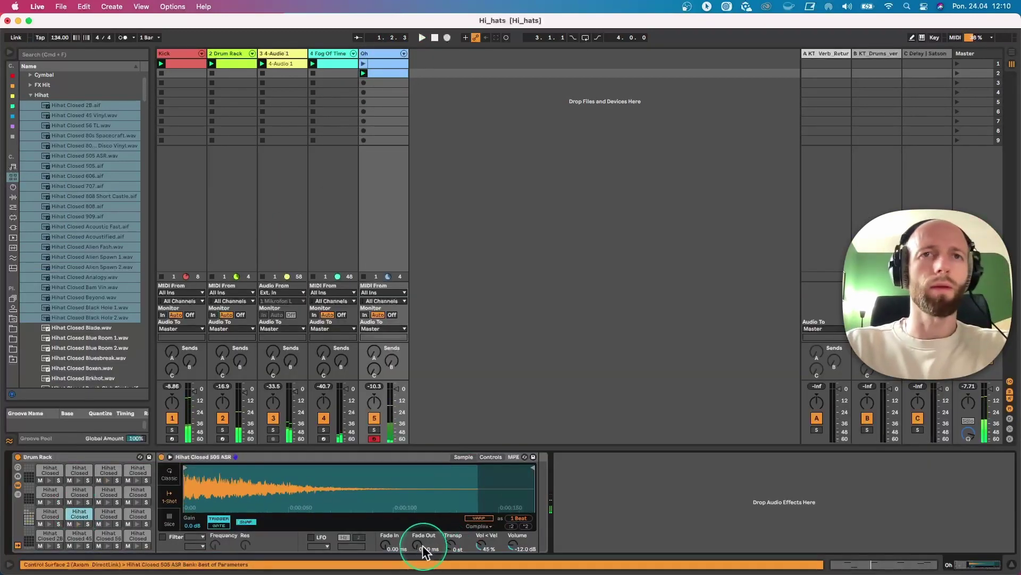
drag(532, 467, 216, 475)
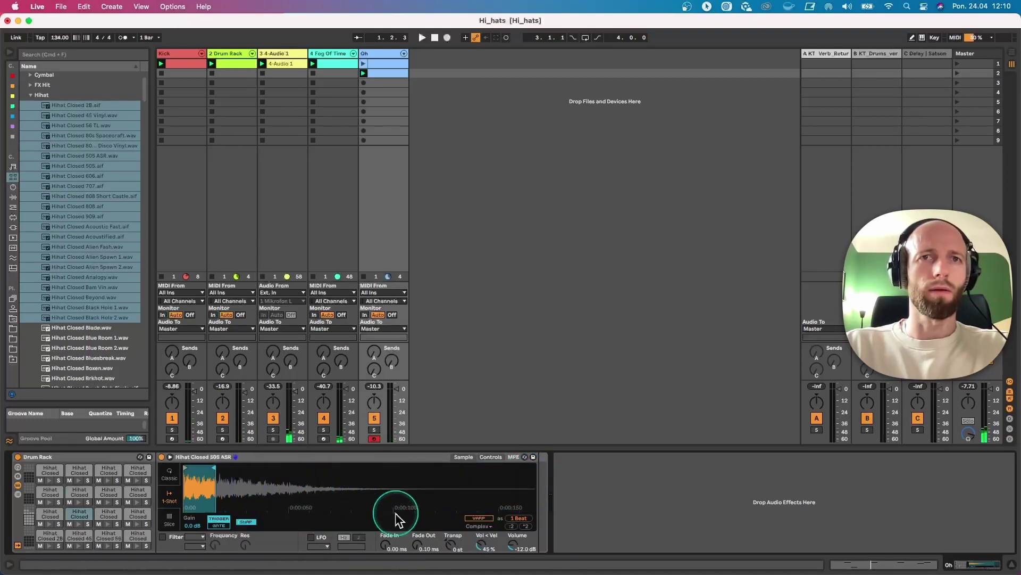
key(space)
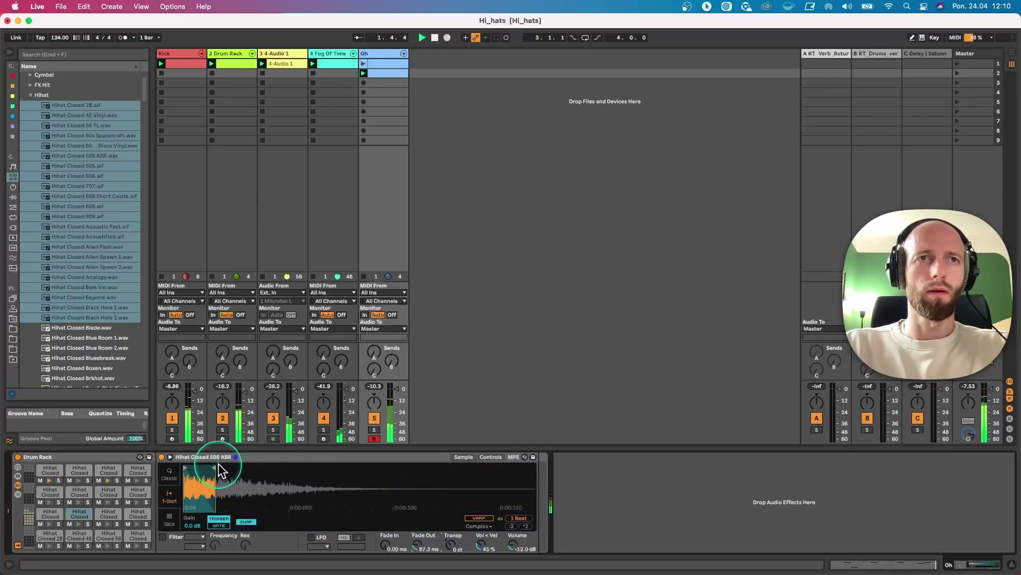
drag(216, 467, 238, 468)
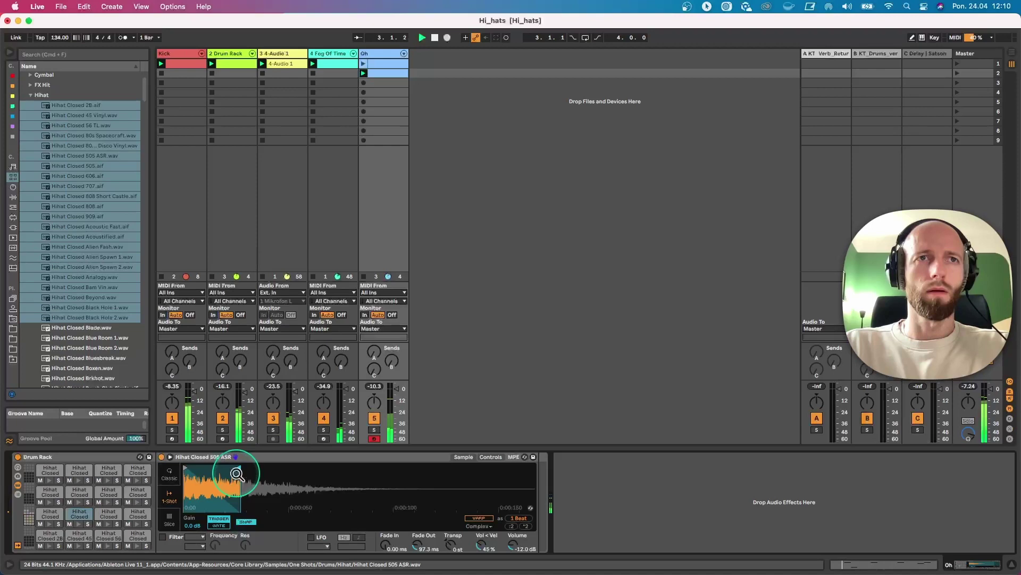
Duplicate the second hi-hat clip's pattern to fill two bars and slightly lower the 4-Audio 1 track's volume.
click(368, 73)
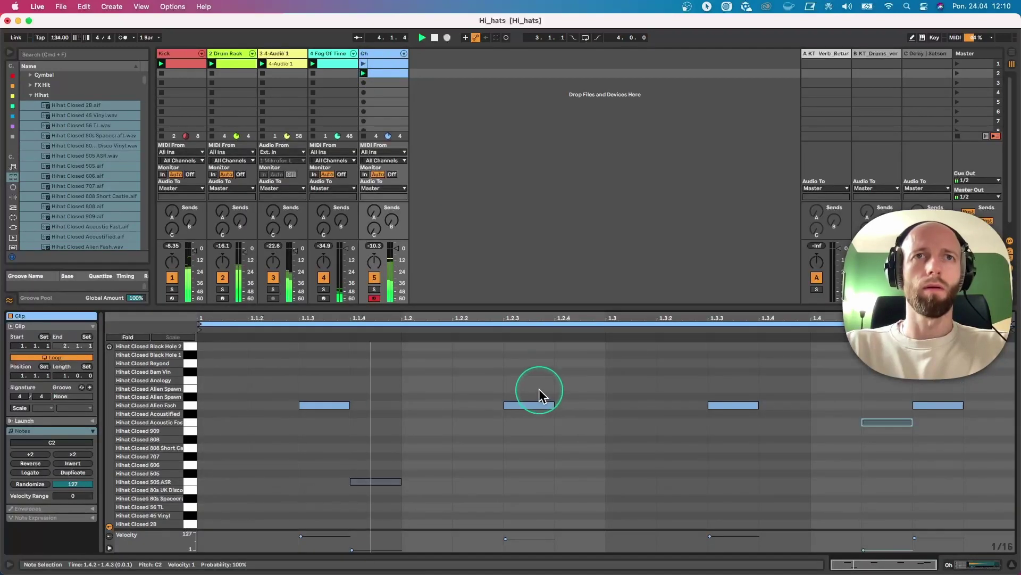
click(77, 471)
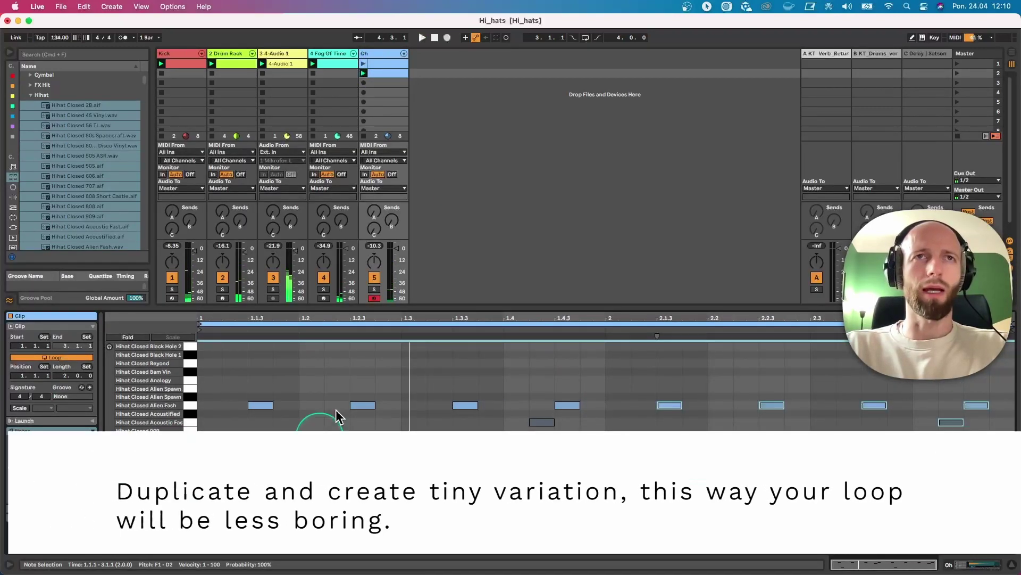
drag(303, 244, 294, 250)
key(space)
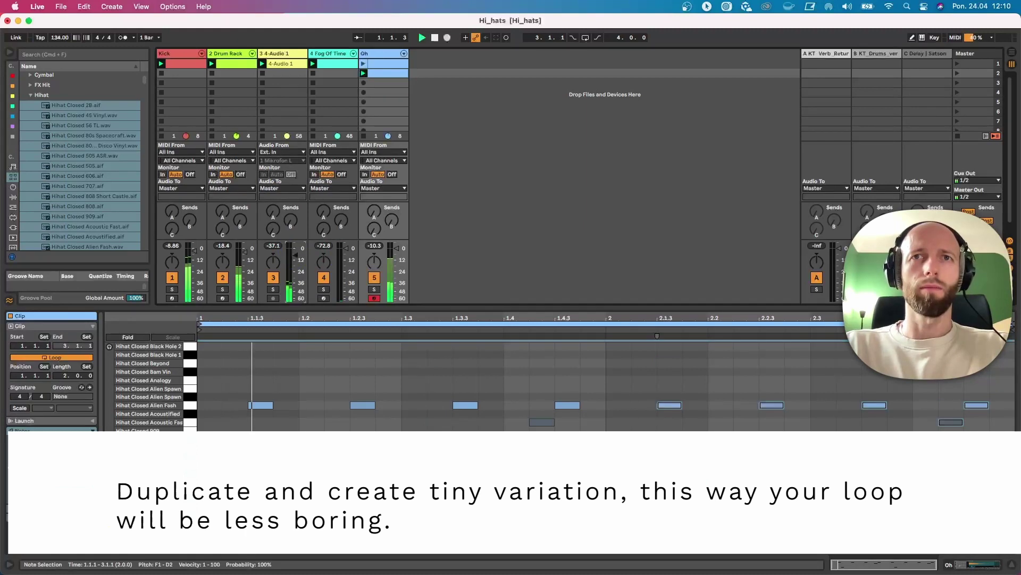
Vary the second bar with an extra velocity 1 ghost note at 2.3.4 on Hihat Closed Acoustic Fast (C2).
double_click(796, 381)
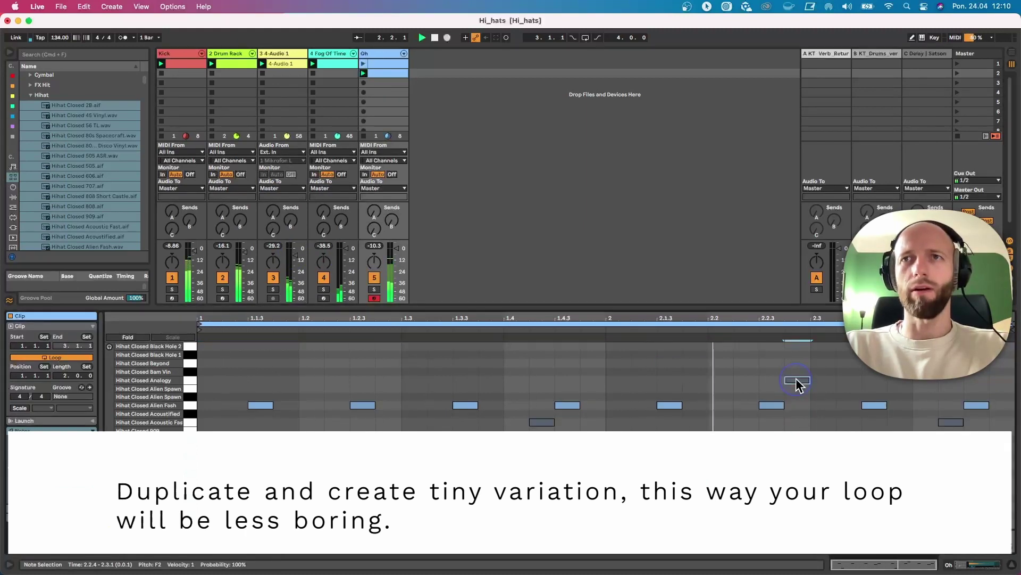
drag(797, 384, 830, 411)
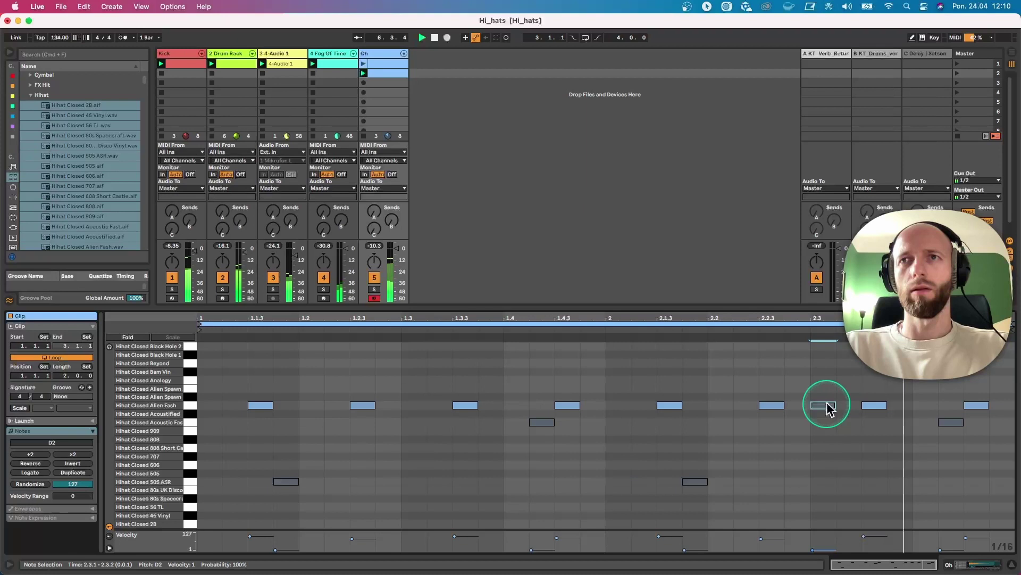
super+click(826, 405)
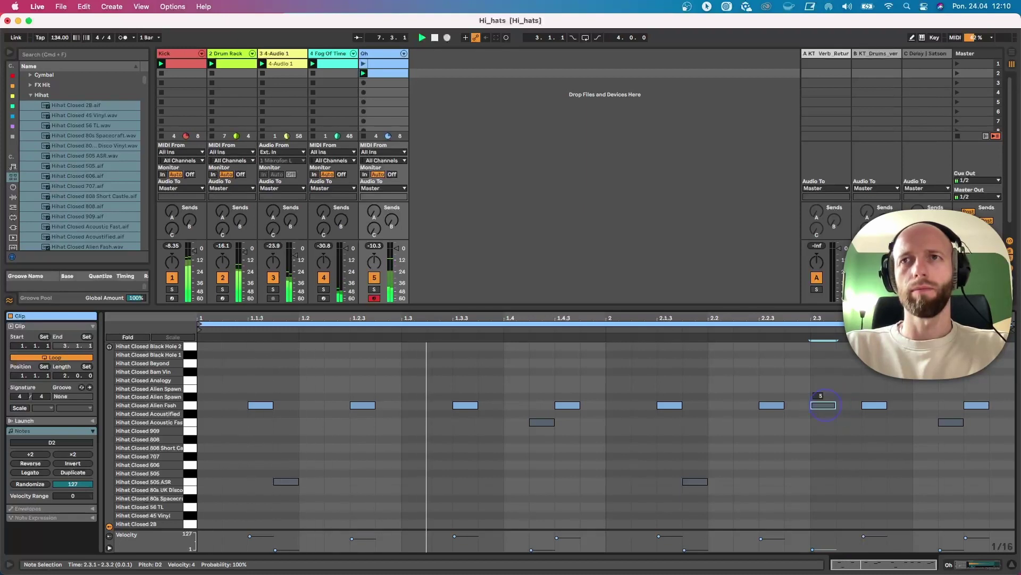
drag(825, 405, 898, 411)
click(827, 406)
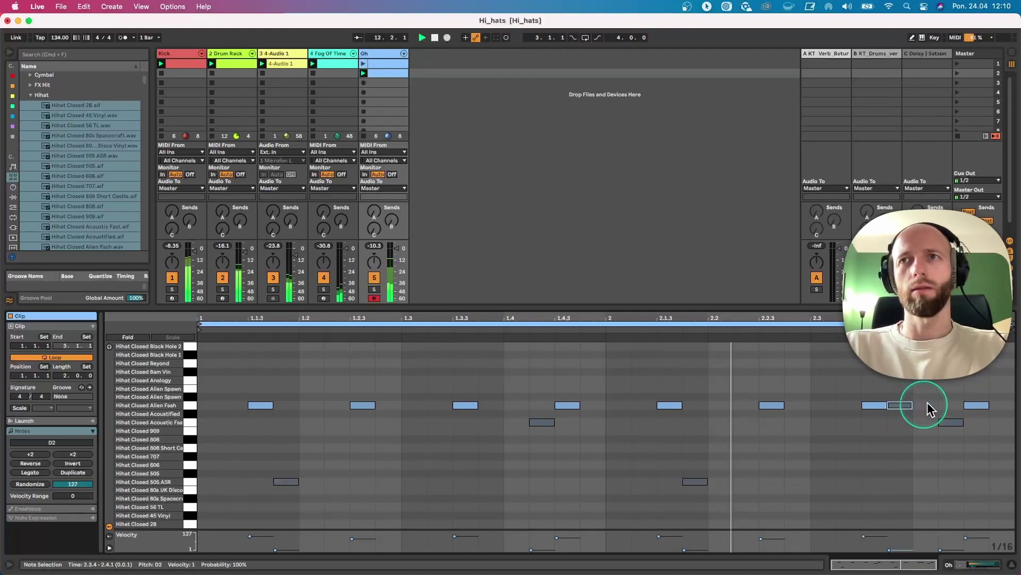
mouse_move(916, 412)
mouse_down()
mouse_move(901, 411)
mouse_move(903, 426)
mouse_up()
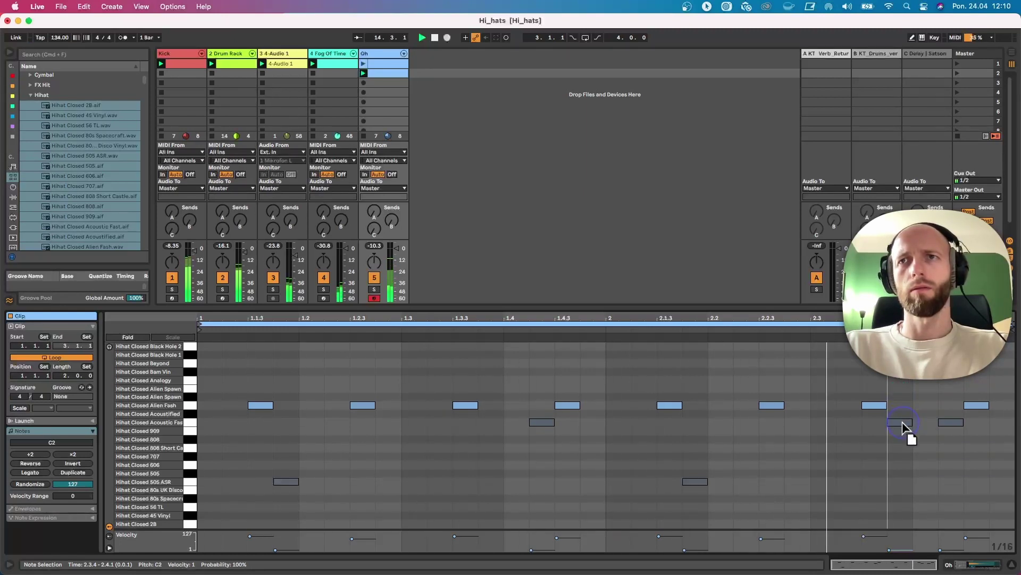
drag(902, 422, 904, 424)
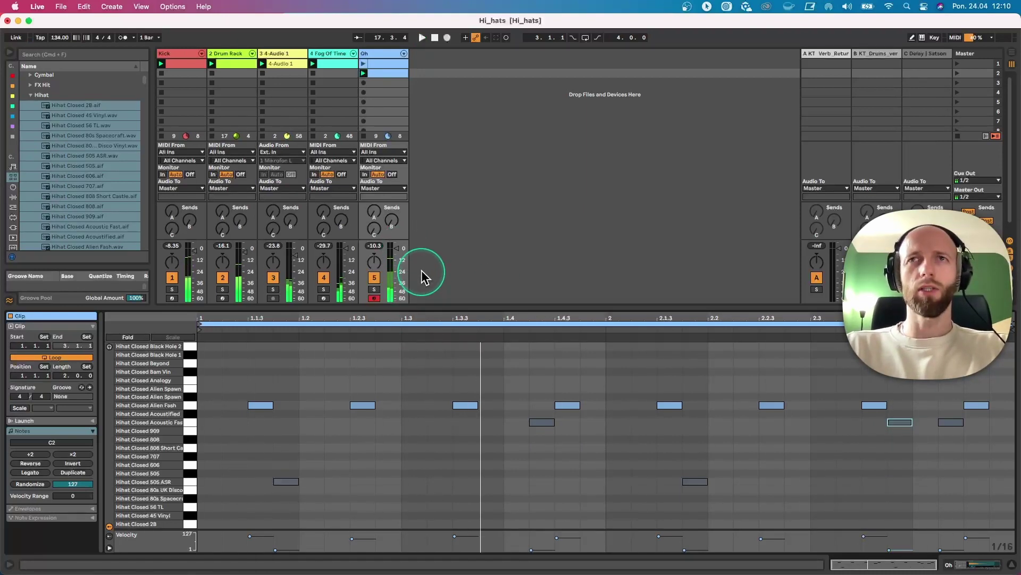
Duplicate the hi-hat track and delete the clips from the copy.
click(376, 55)
key(super+d)
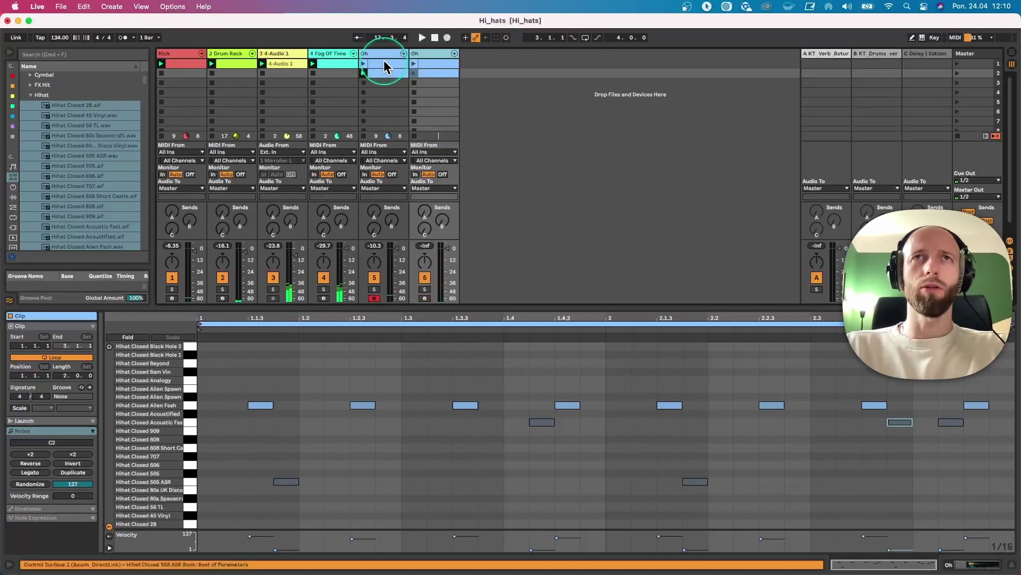
drag(446, 92, 440, 66)
key(Delete)
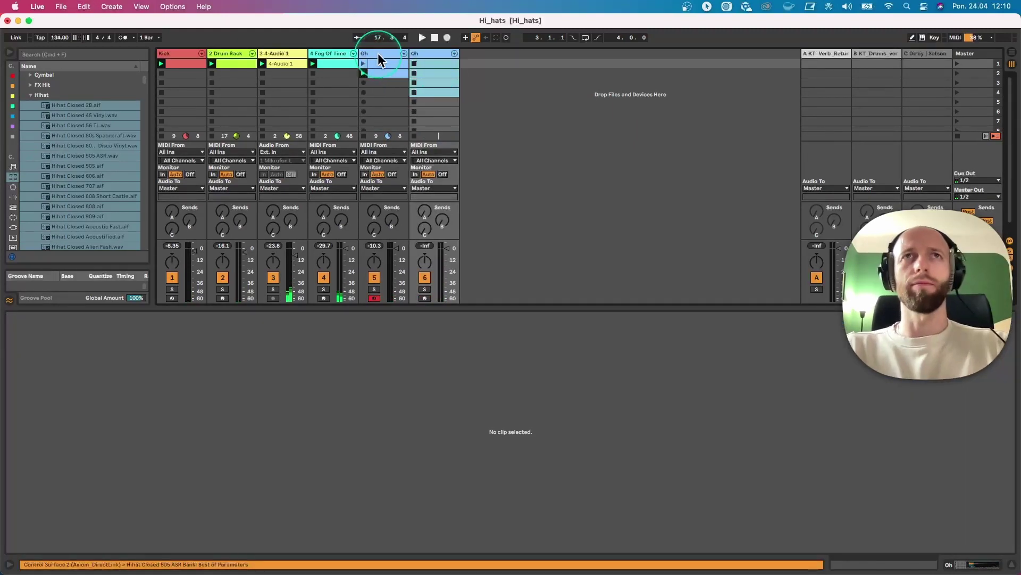
Rename the original hi-hat track Oh1 and its copy Oh2.
click(378, 56)
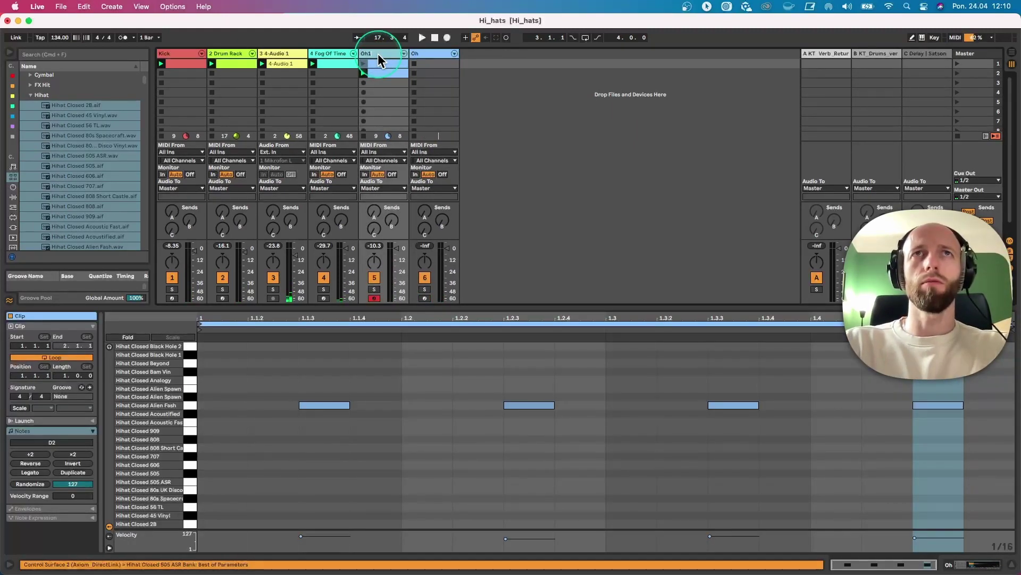
click(424, 55)
key(Right)
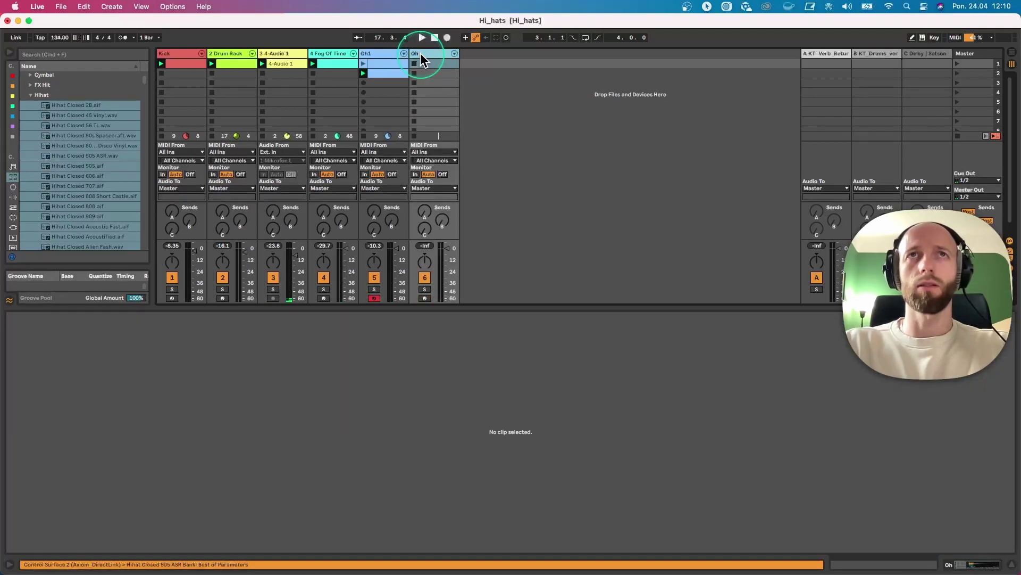
Fill a one-bar clip on the Oh2 track with four offbeat notes at 1.1.3, 1.2.3, 1.3.3 and 1.4.3.
click(420, 62)
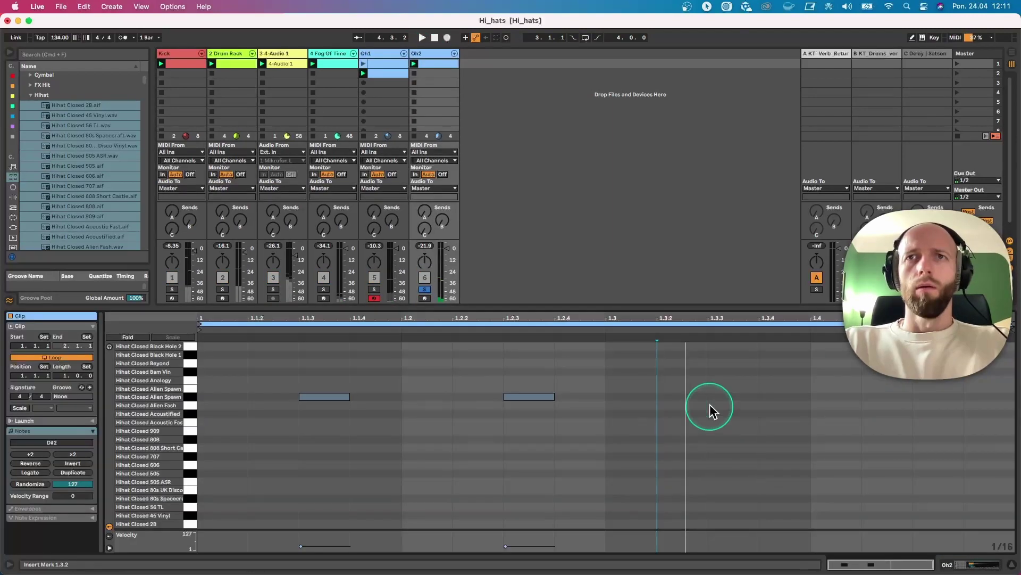
click(316, 396)
drag(316, 396, 944, 410)
drag(955, 449, 274, 349)
Audition higher closed hi-hat samples for the four offbeat notes together and settle on Hihat Closed Black Hole 1 at G#2.
key(space)
key(Up)
key(Up)
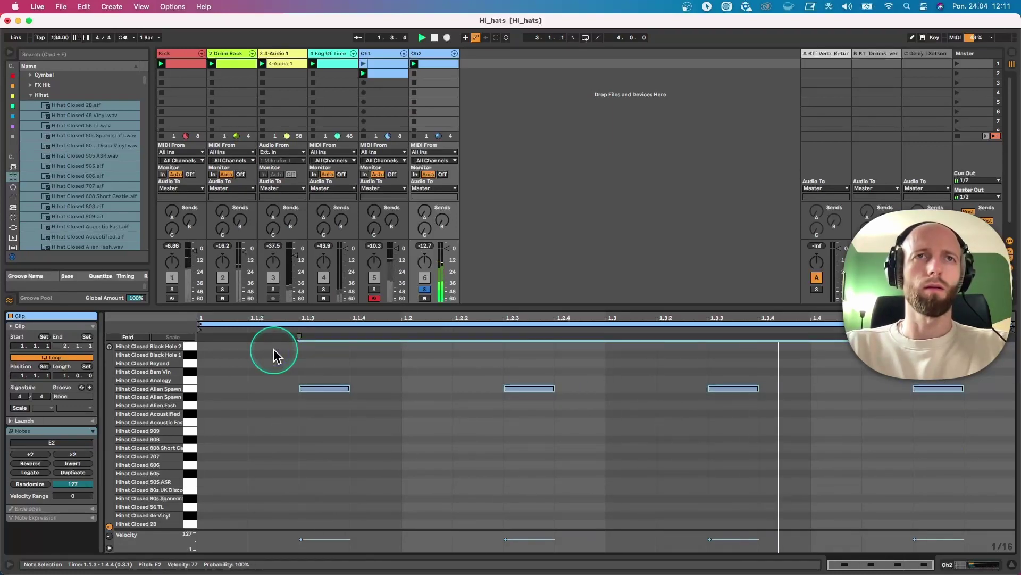
key(Up)
key(Up)
key(Up)
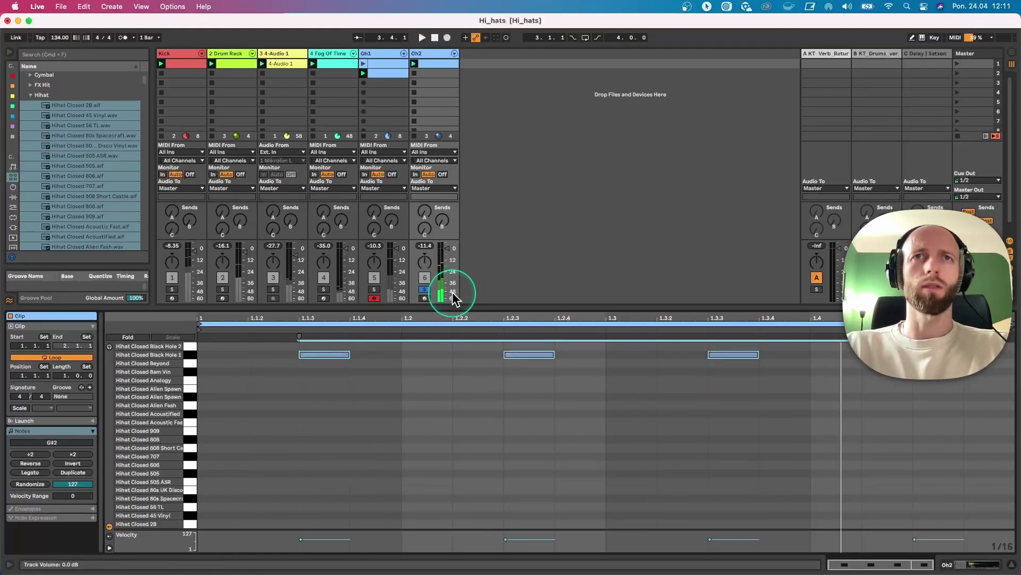
Unsolo the Oh2 track and lower its volume while the full loop plays.
click(424, 289)
key(space)
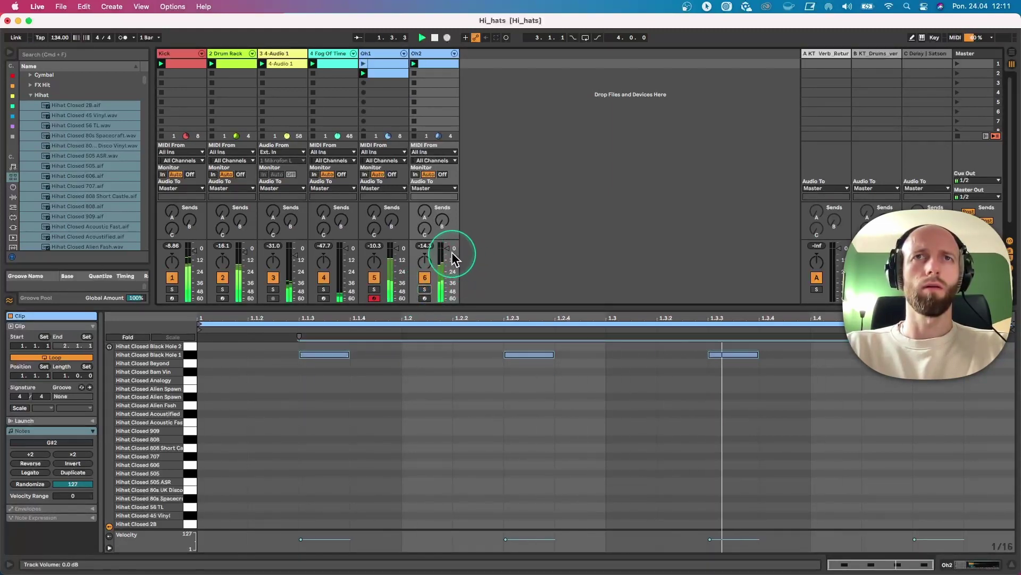
mouse_move(454, 260)
mouse_down()
mouse_move(453, 298)
mouse_move(448, 253)
mouse_up()
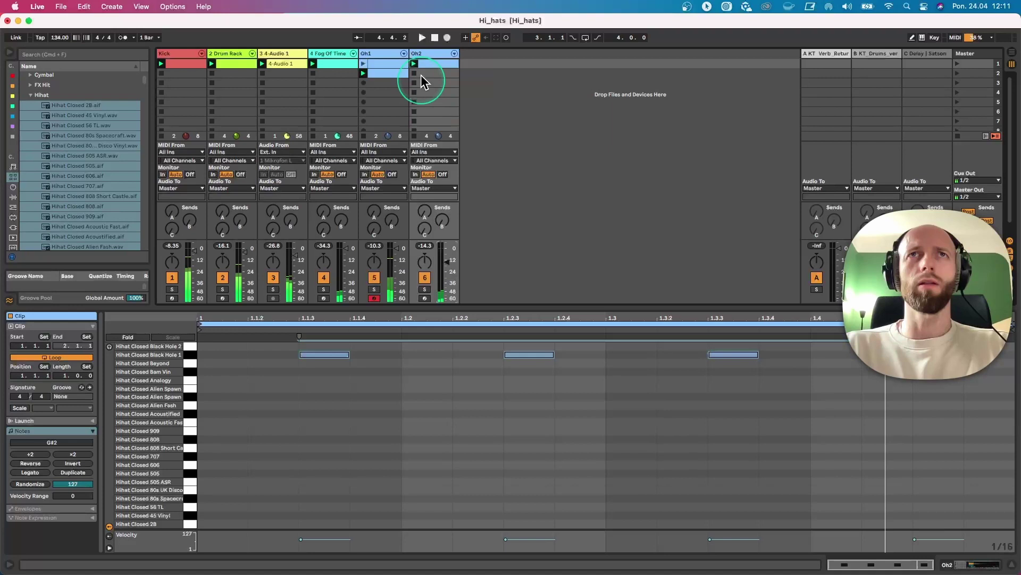
Set the fade-in of the Hihat Closed Black Hole 1 sample on Oh2 to 40.9 ms and check the track's level during playback.
double_click(422, 54)
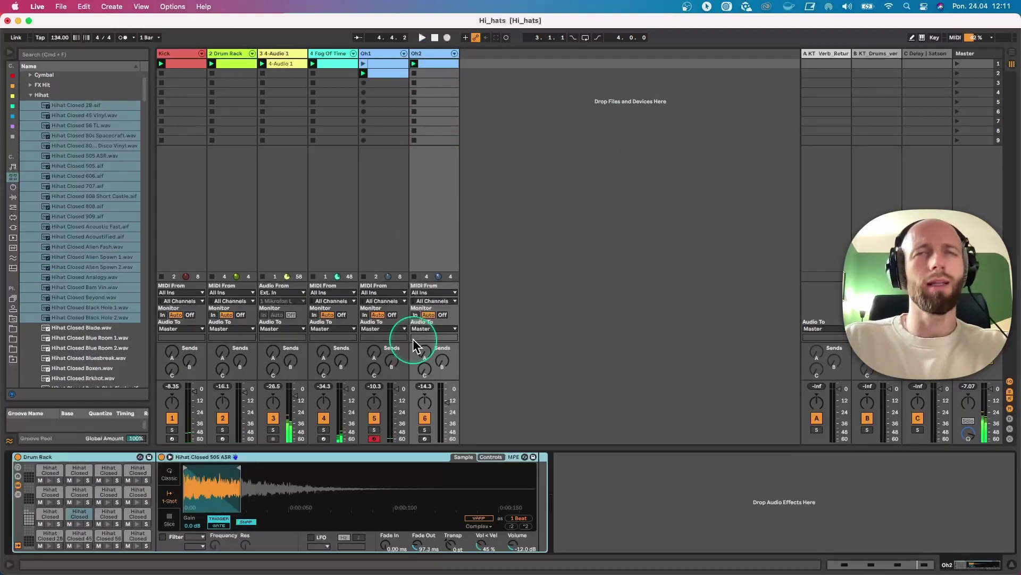
key(space)
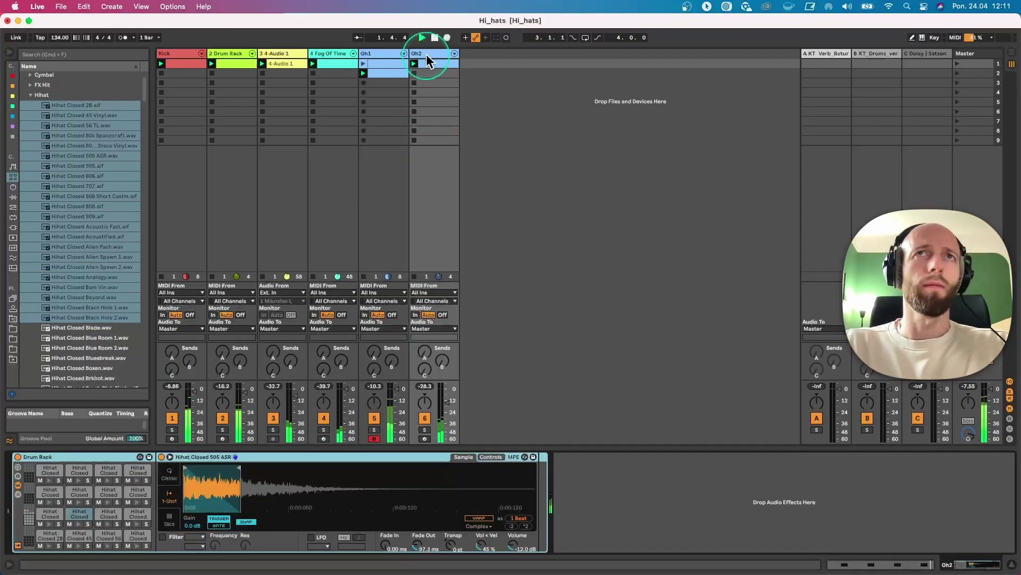
click(26, 510)
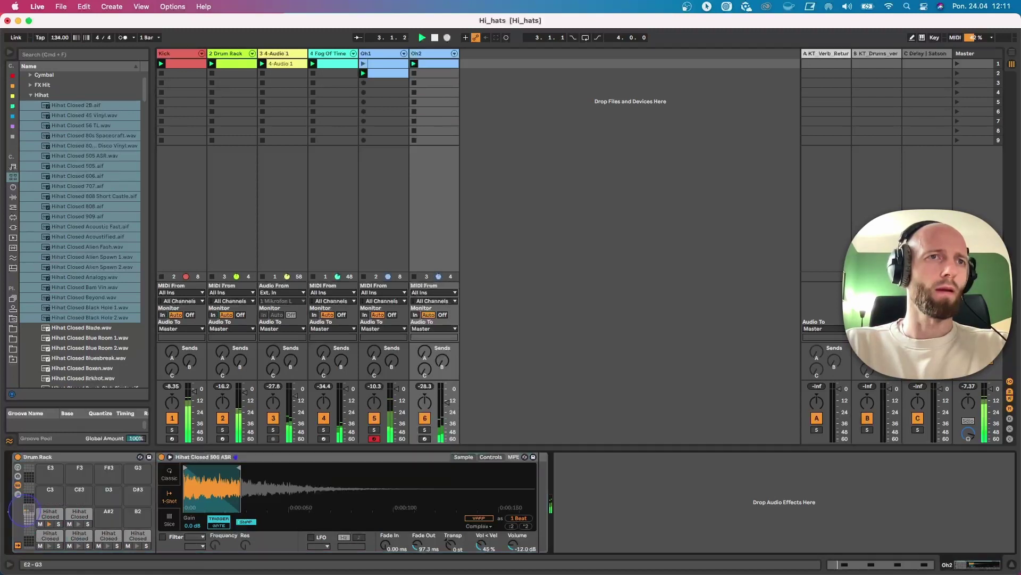
click(50, 514)
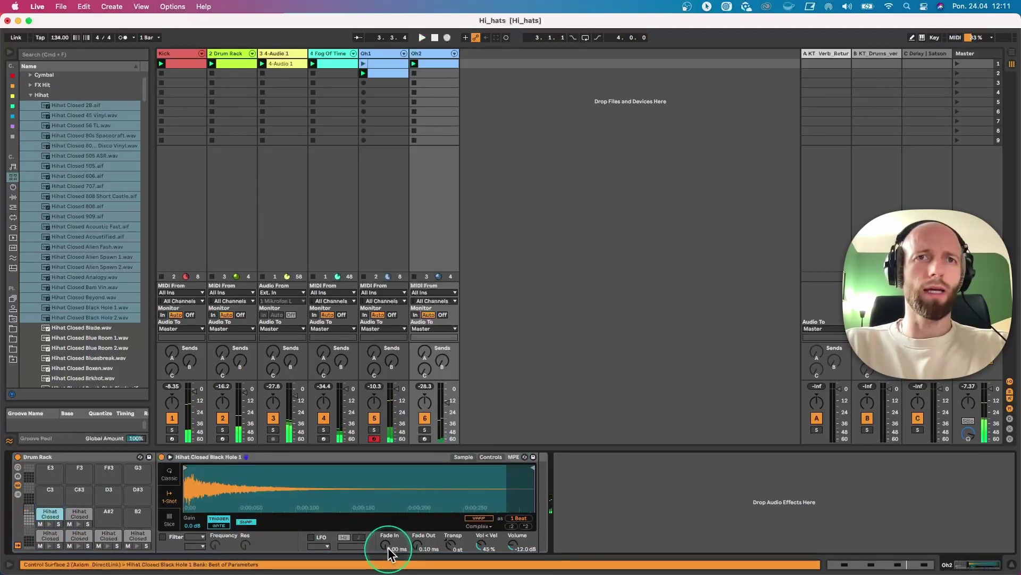
drag(389, 554, 372, 434)
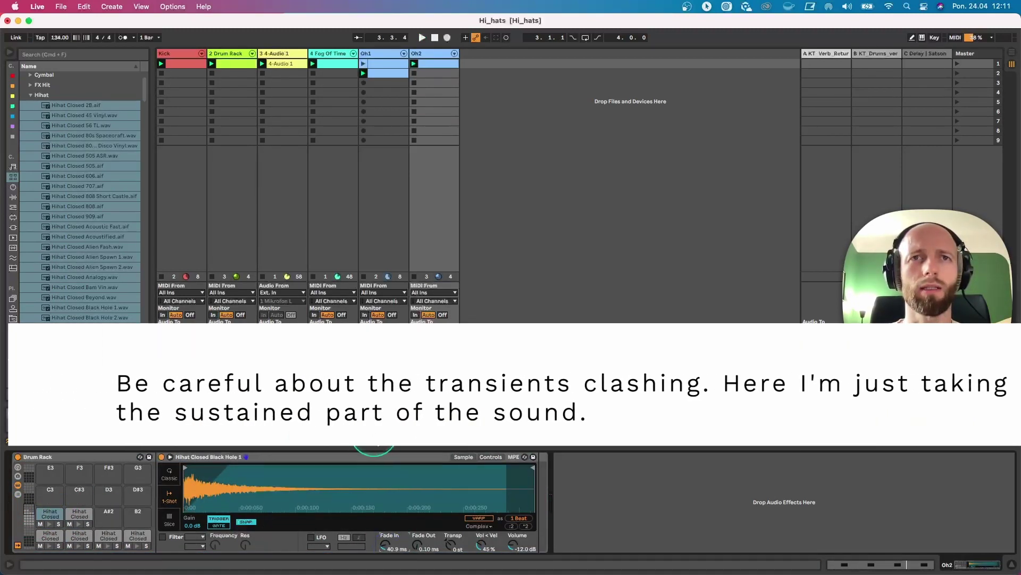
key(space)
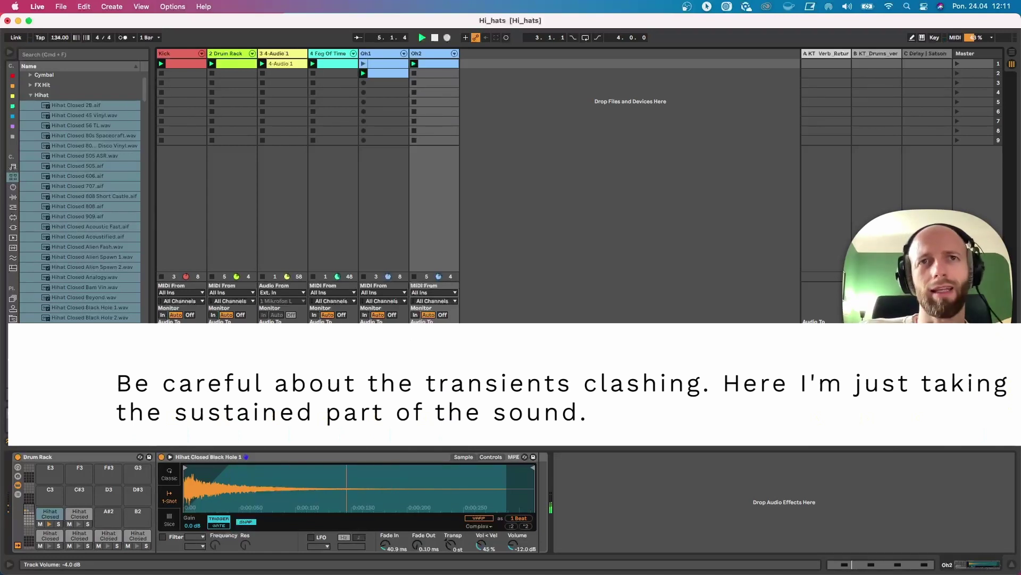
click(442, 417)
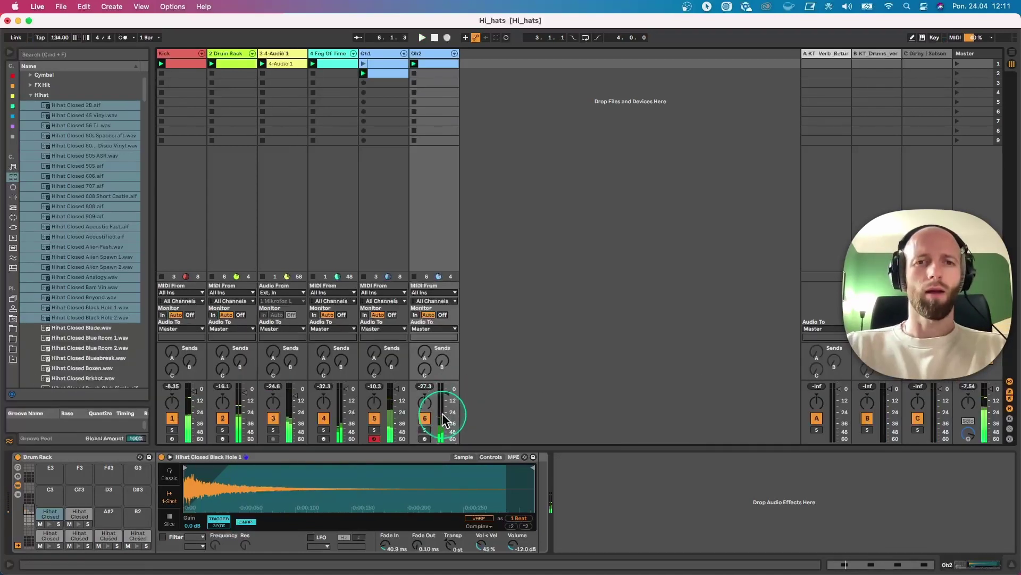
Insert a new MIDI track after the Oh2 track.
right_click(488, 71)
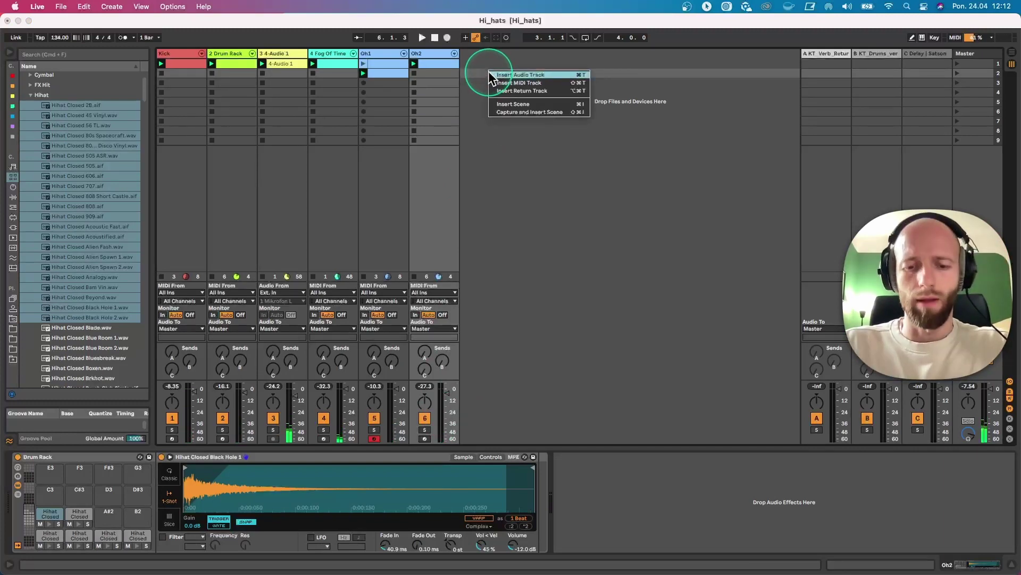
click(510, 83)
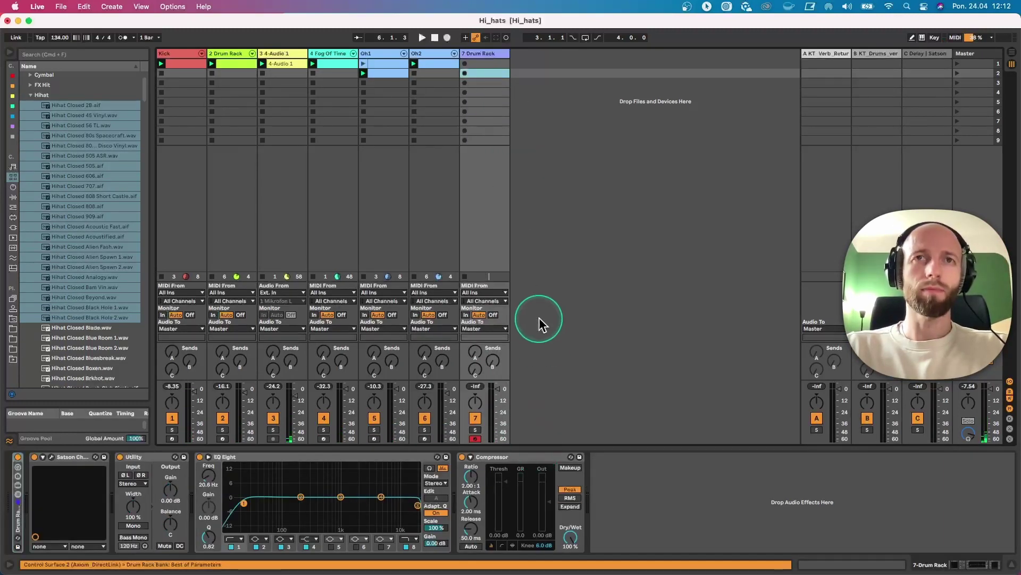
click(513, 241)
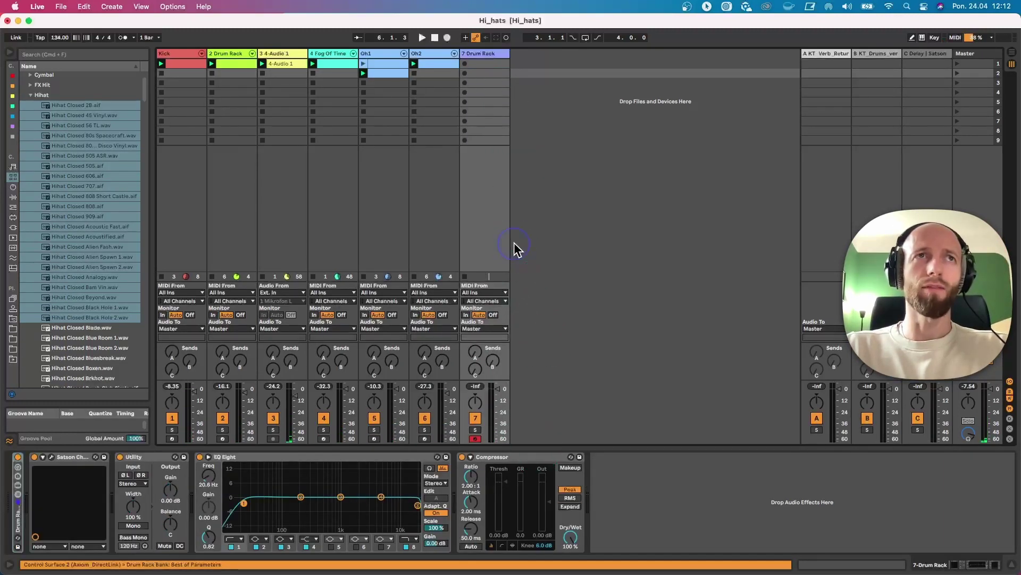
Load the Operator instrument onto the new MIDI track and set its first oscillator's waveform to Noise Looped.
click(30, 95)
scroll(88, 162, up, 3)
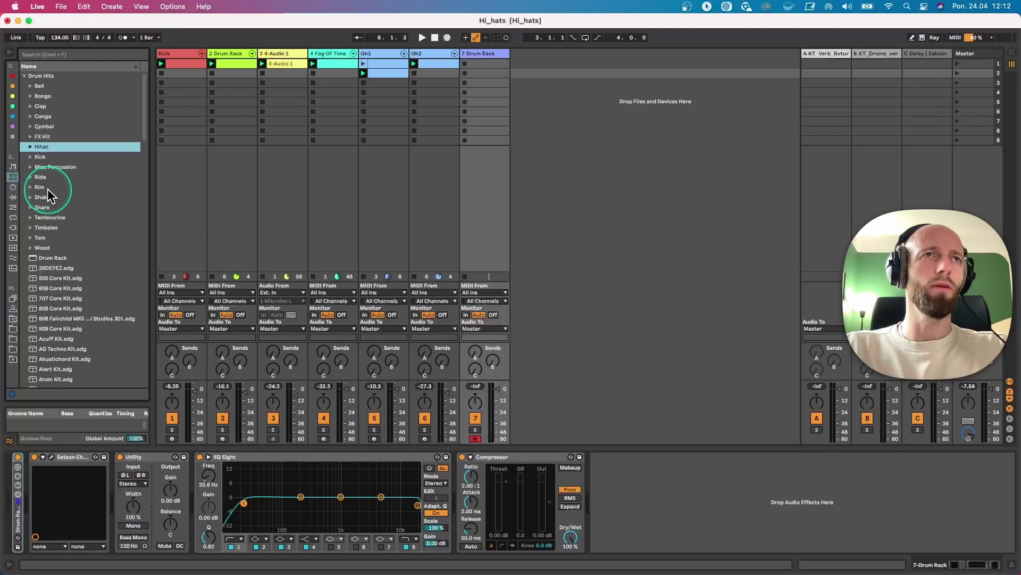
click(13, 186)
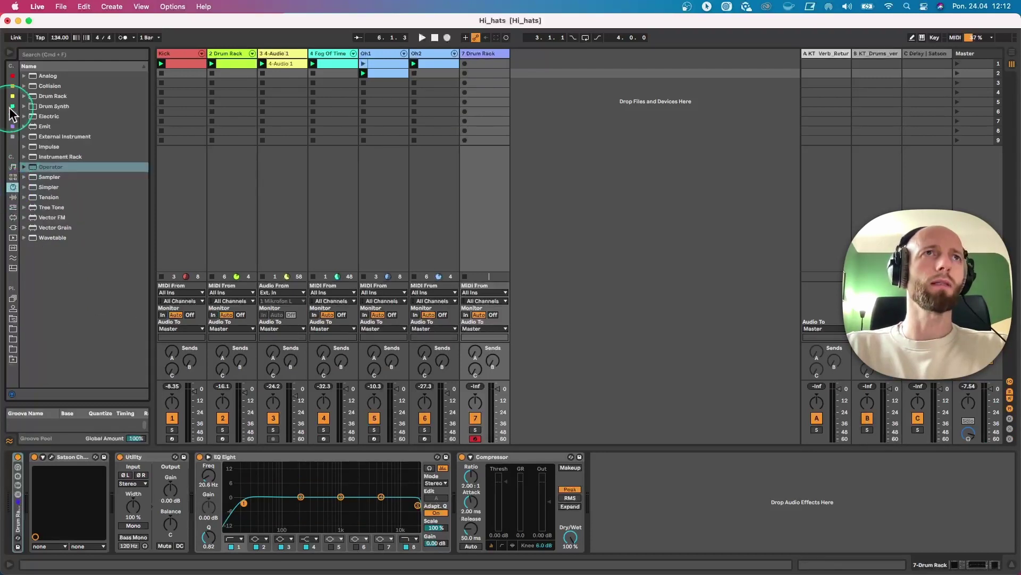
click(38, 167)
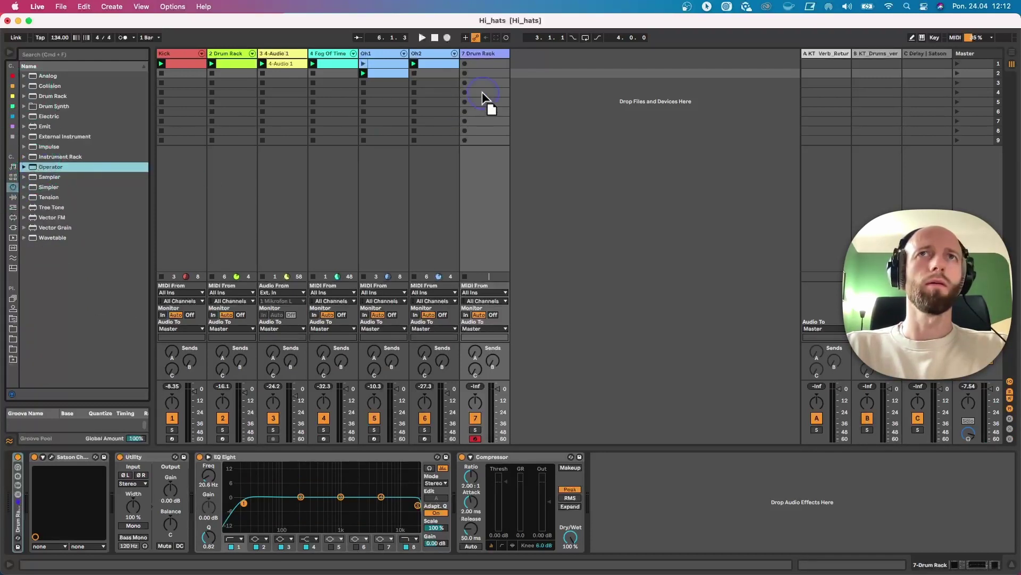
drag(482, 92, 484, 91)
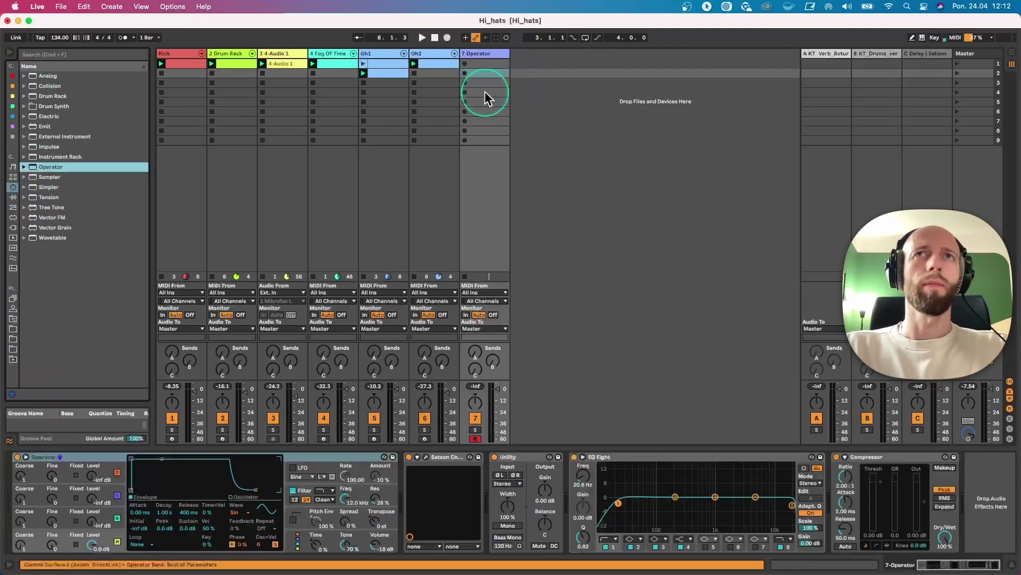
click(241, 512)
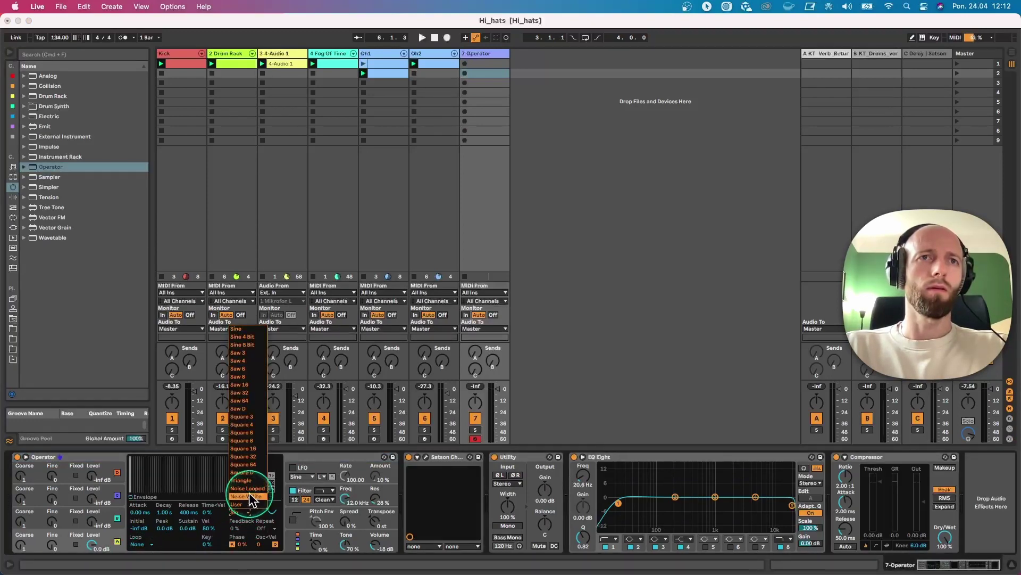
click(249, 494)
Create a one-bar clip in the Operator track's first slot, fill it with sixteenth F3 notes and play it.
double_click(471, 64)
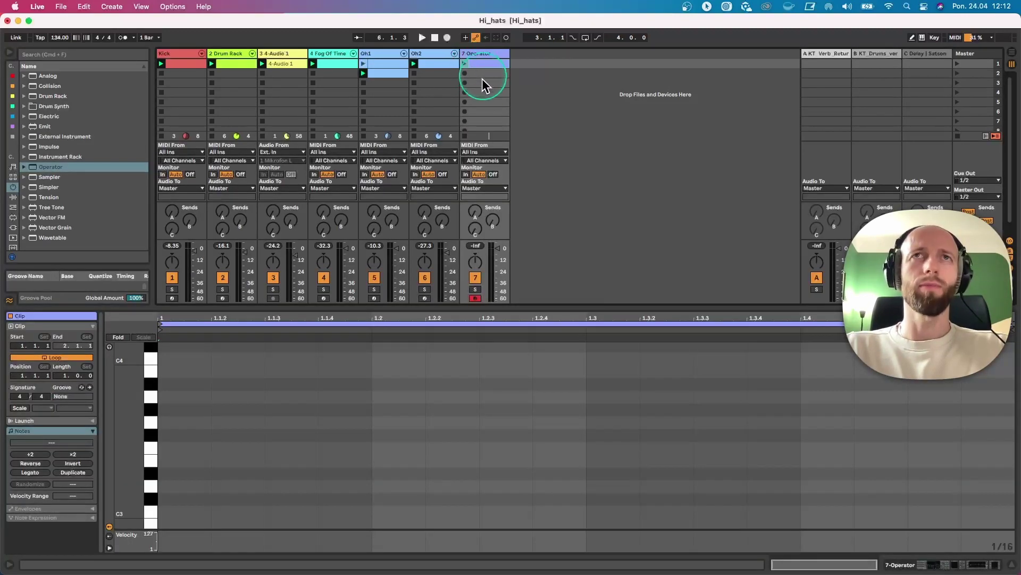
click(279, 446)
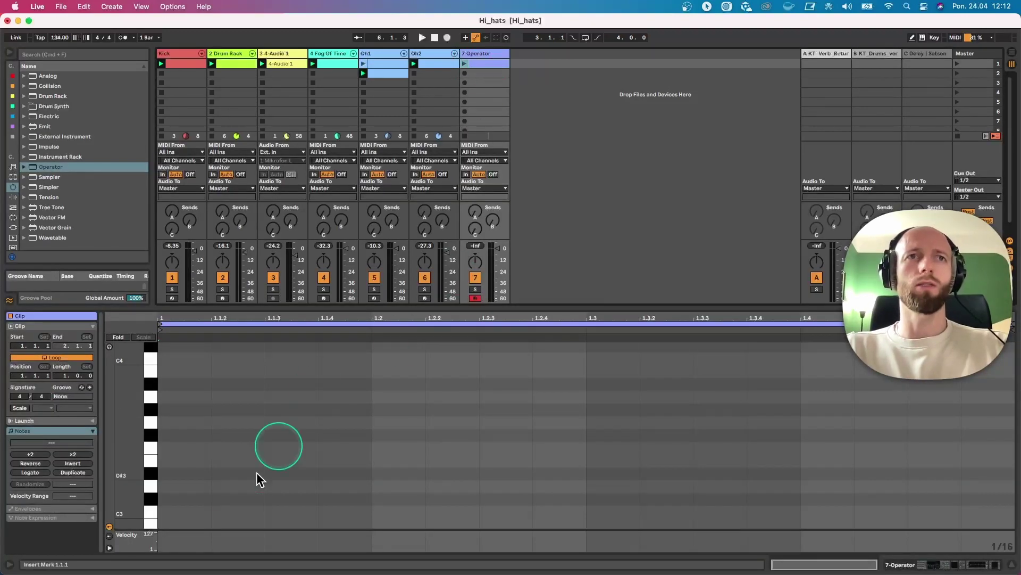
double_click(196, 447)
double_click(235, 446)
click(465, 64)
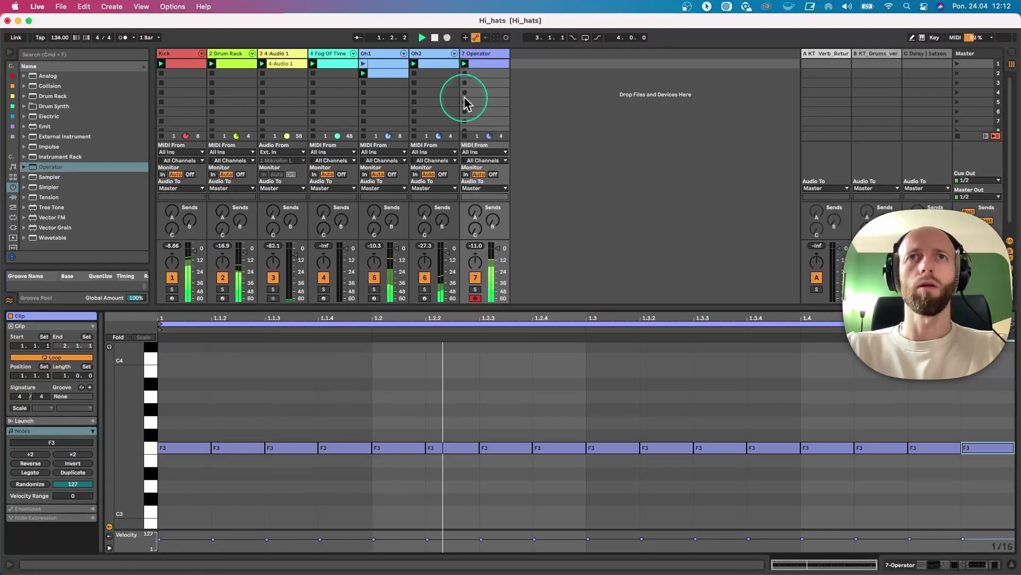
Shorten Operator's amplitude envelope by setting its sustain to -inf dB and its decay to 40.3 ms.
click(480, 53)
drag(163, 513, 188, 551)
key(space)
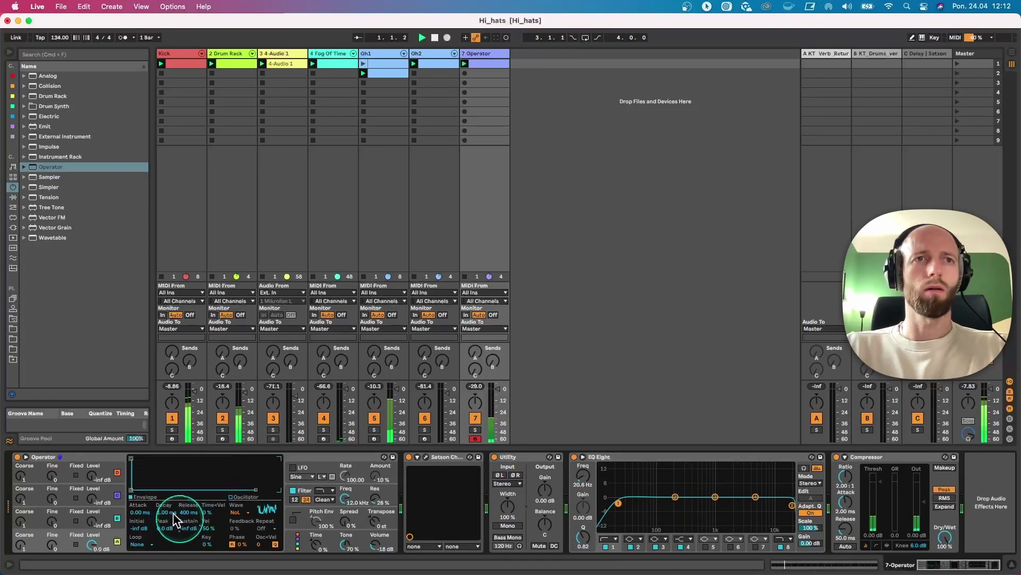
drag(163, 515, 162, 494)
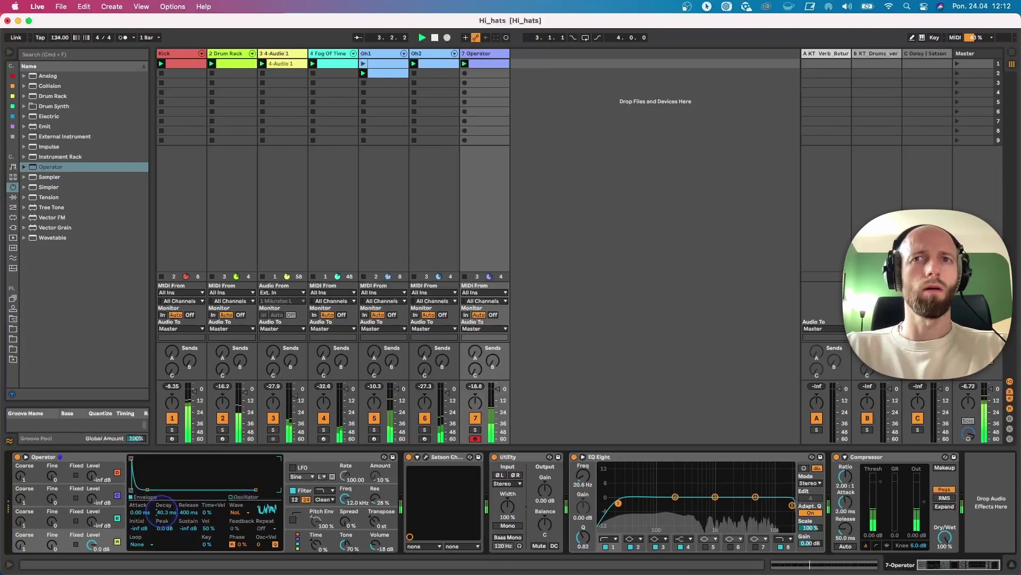
Raise the low cut in EQ Eight to 711 Hz and switch off Operator's filter.
drag(618, 503, 707, 501)
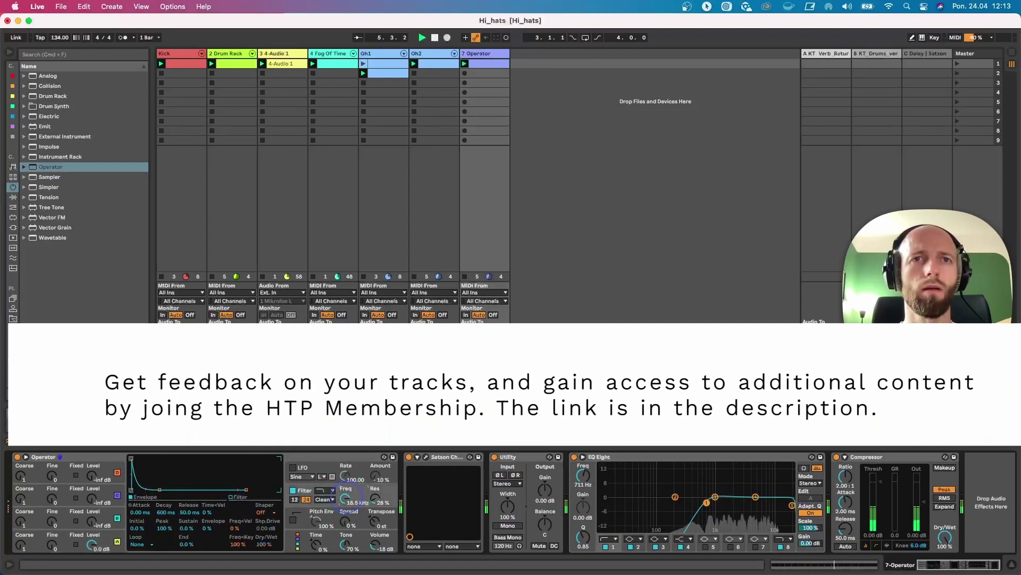
click(305, 491)
click(292, 490)
click(236, 497)
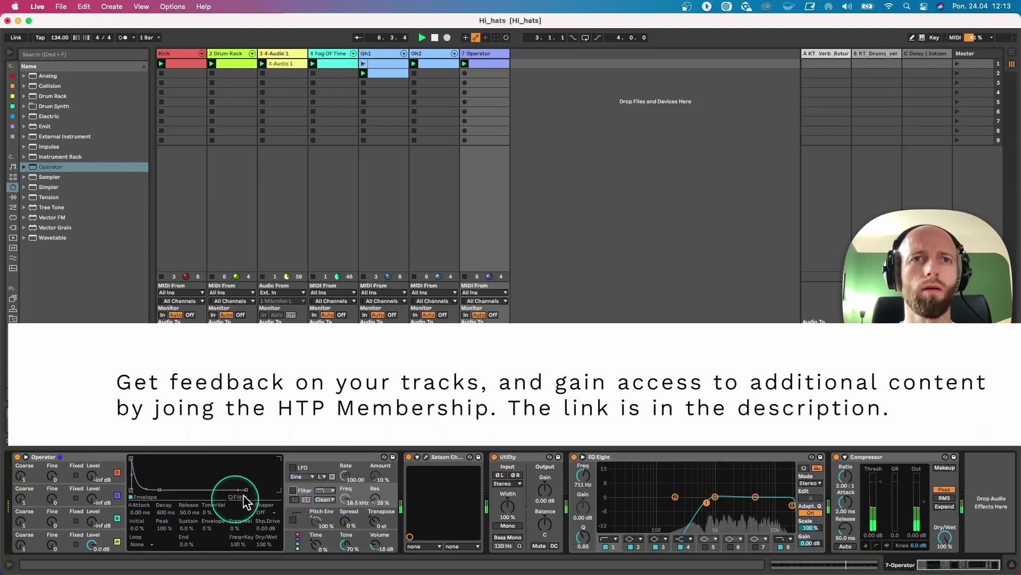
Set the first oscillator's decay to 52.1 ms and raise EQ Eight's low cut to 1.94 kHz.
click(119, 534)
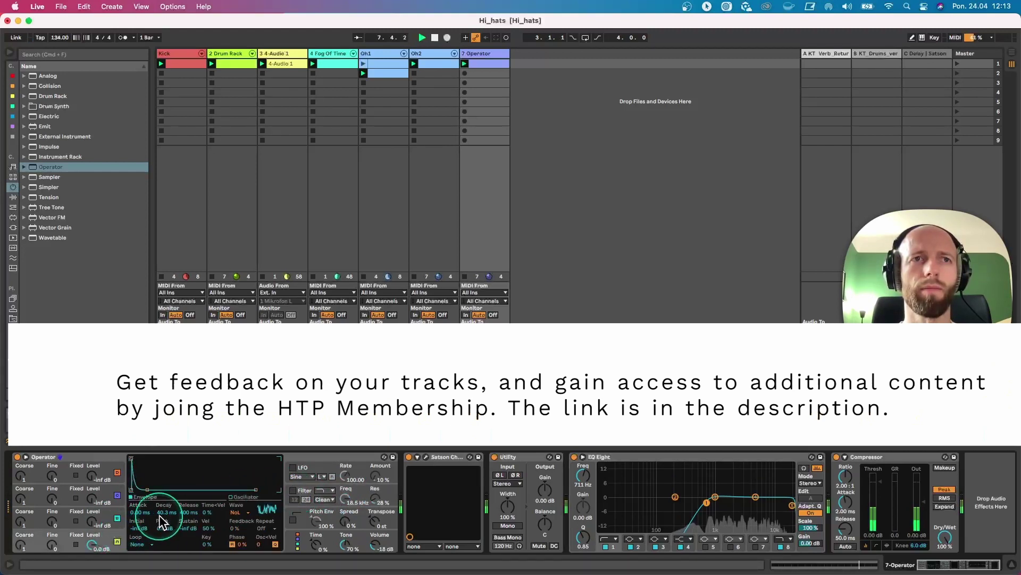
mouse_move(165, 513)
mouse_down()
mouse_move(165, 502)
mouse_move(160, 519)
mouse_up()
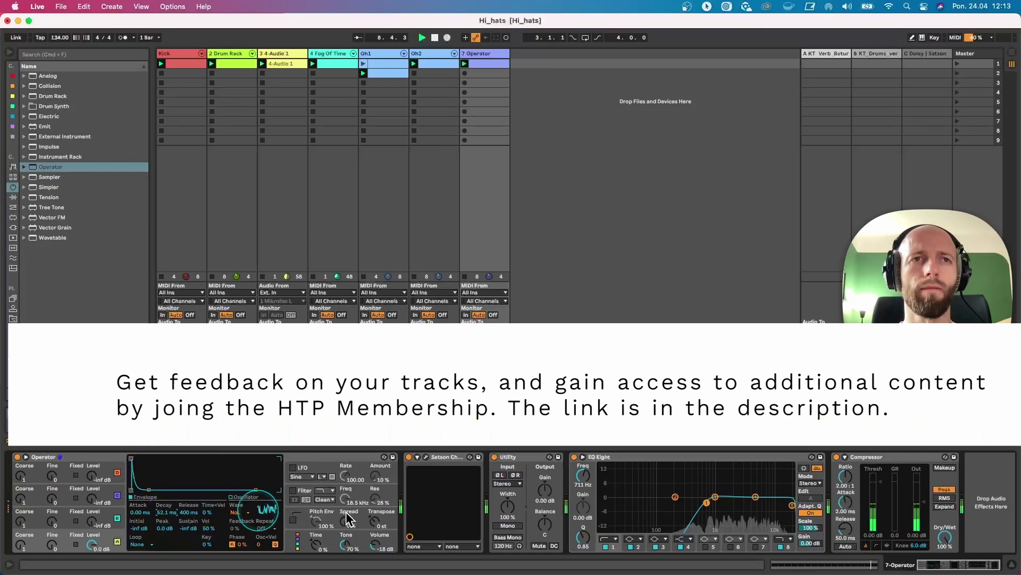
drag(707, 503, 731, 503)
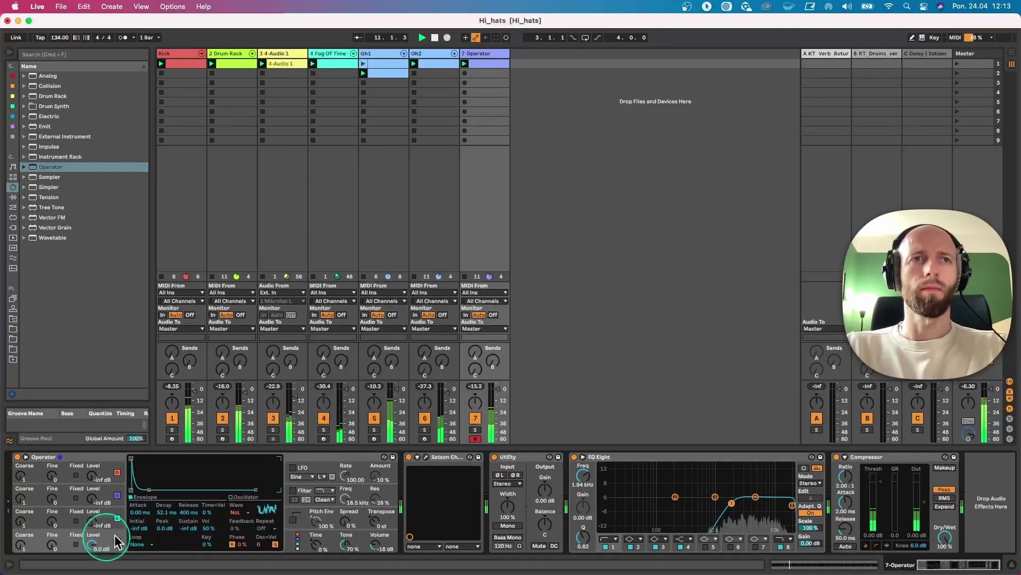
Change the first oscillator's waveform to Noise White and lower EQ Eight's high cut to 16.3 kHz.
click(238, 512)
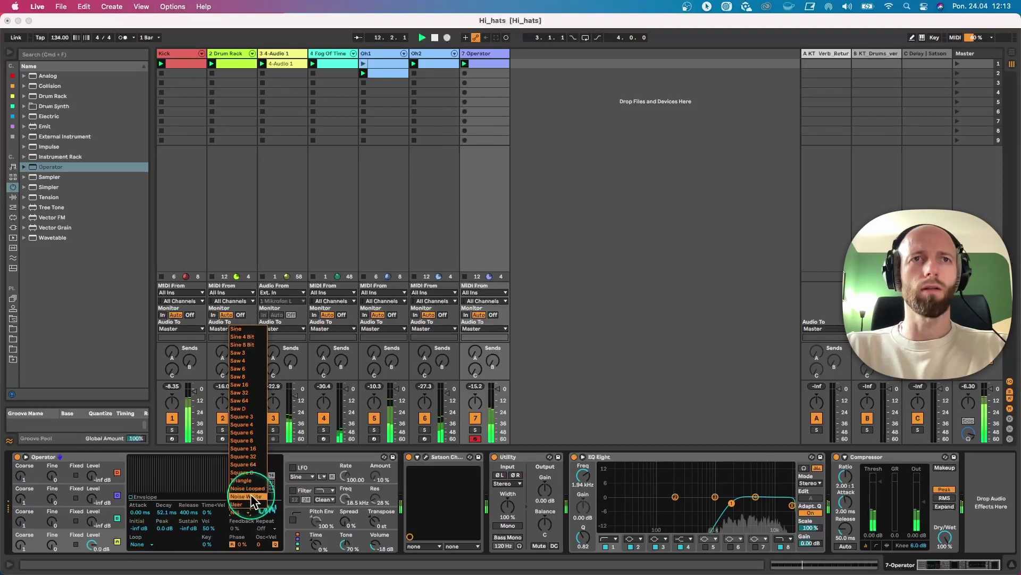
click(245, 496)
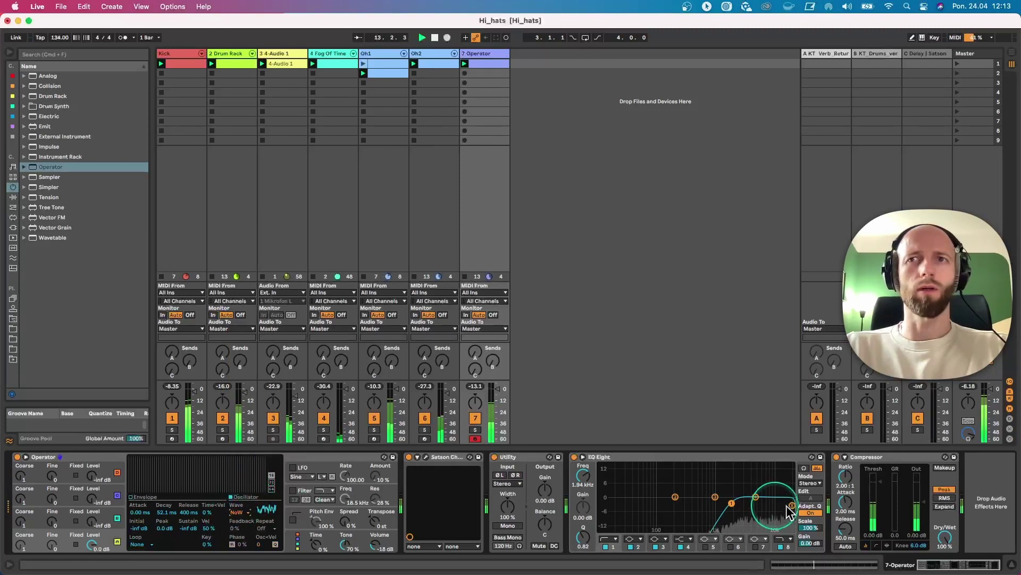
drag(792, 505, 785, 504)
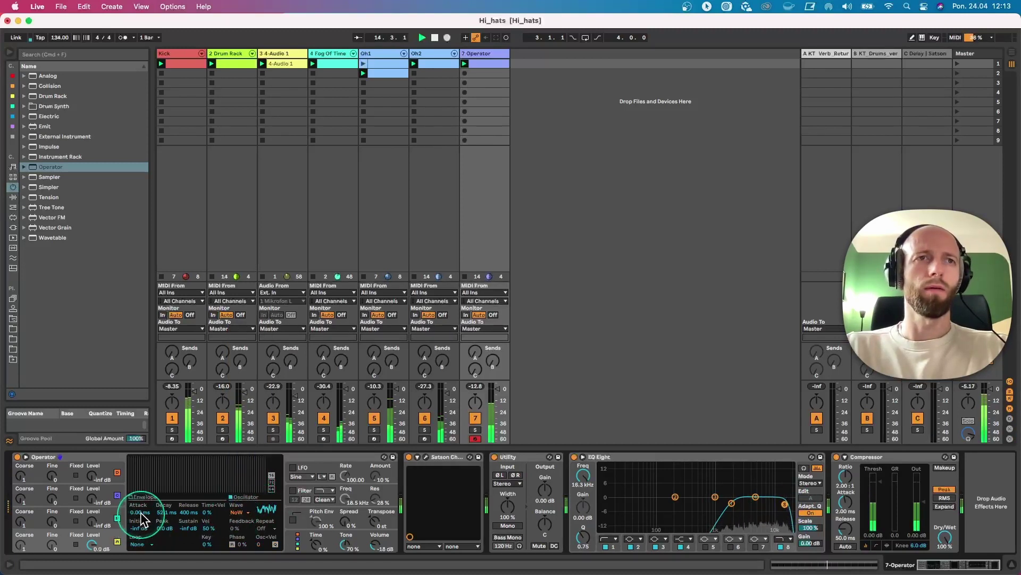
drag(140, 512, 140, 514)
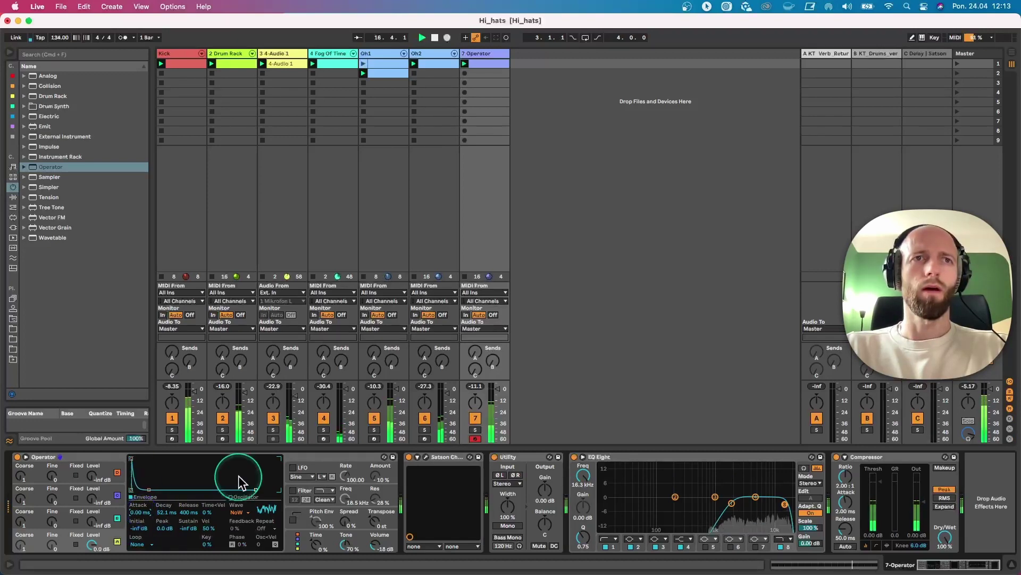
Stop playback and set velocities in the Operator clip to 101 for the second note, 109 for the fifth and 42 for the fourth.
key(space)
click(479, 64)
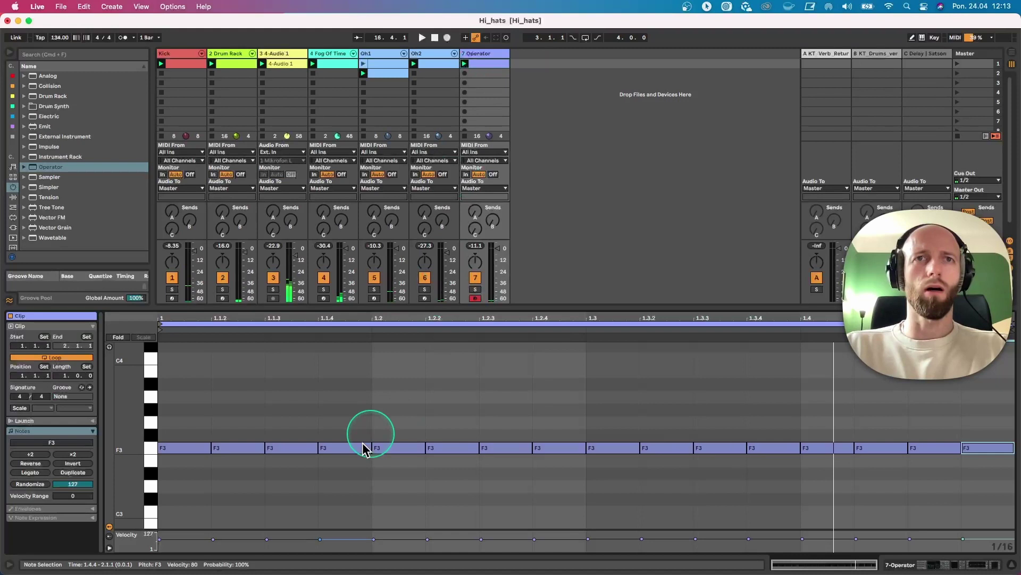
click(258, 447)
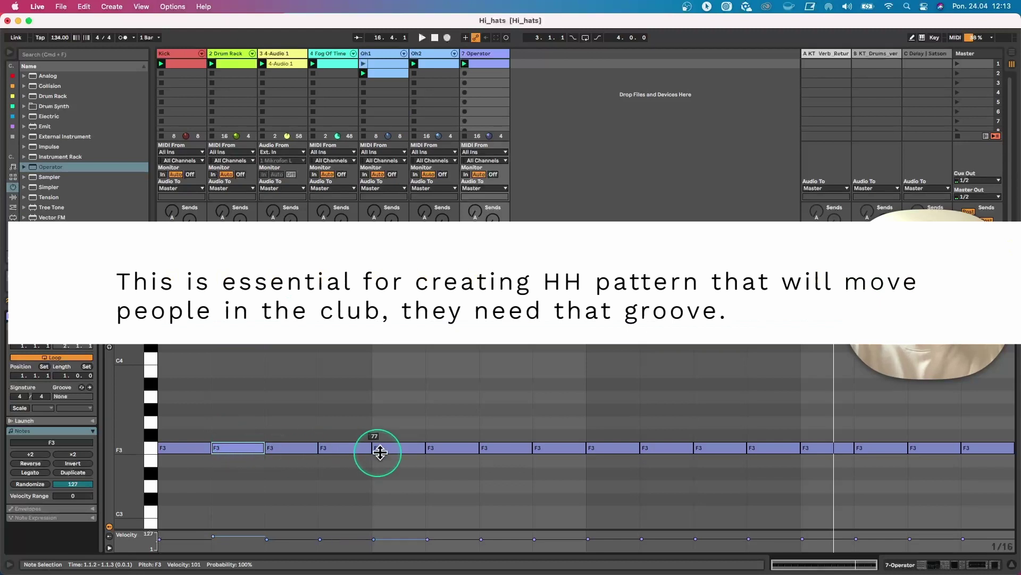
click(396, 451)
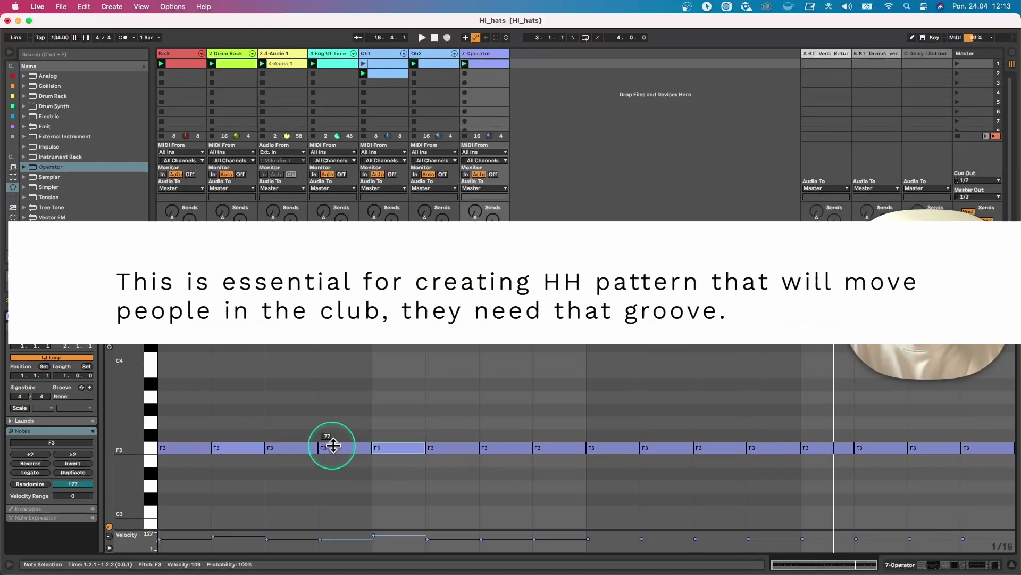
drag(330, 446, 336, 450)
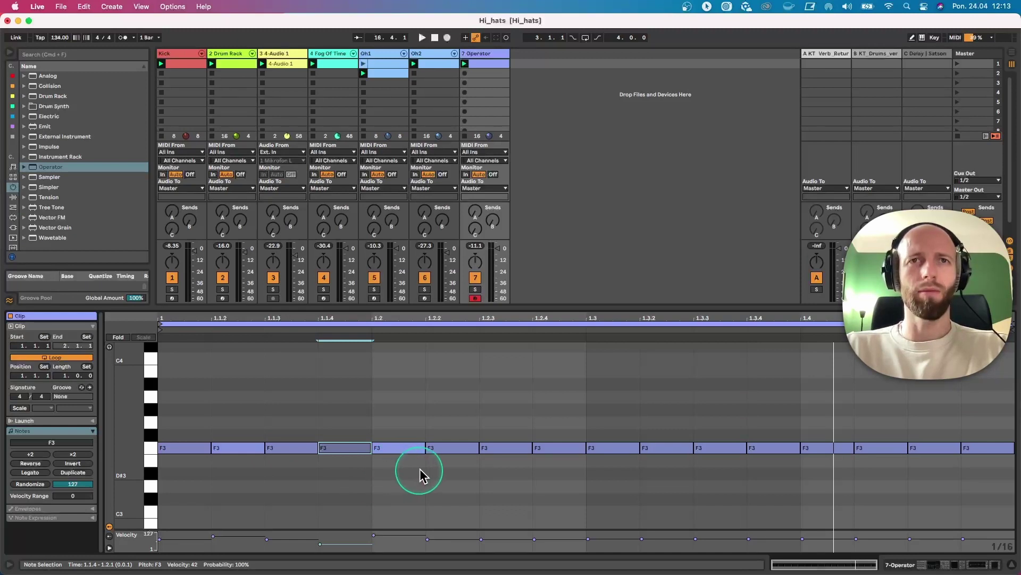
Duplicate the first five F3 notes twice along the bar to repeat their velocity pattern.
drag(423, 469, 128, 430)
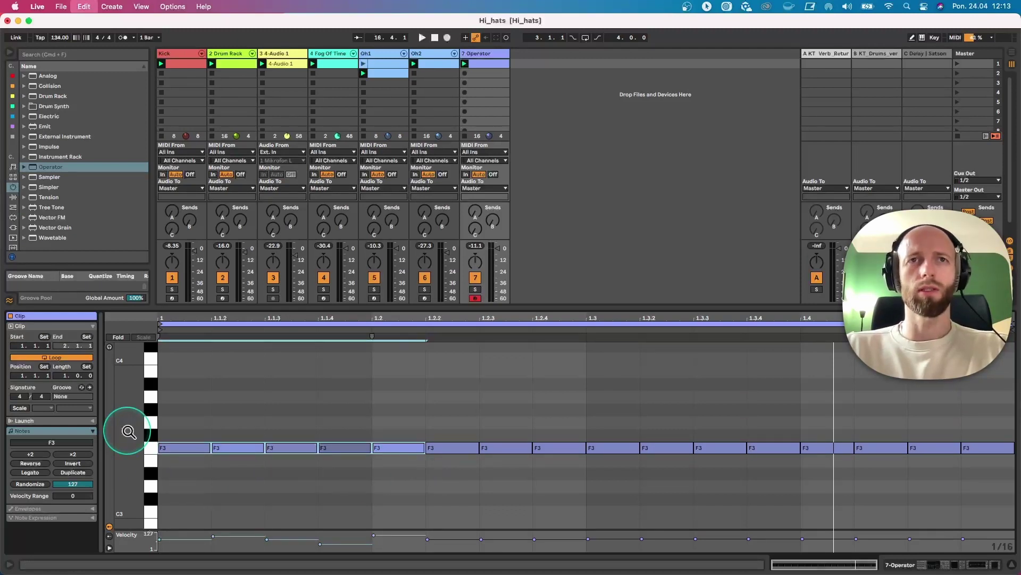
key(super+d)
key(super+d)
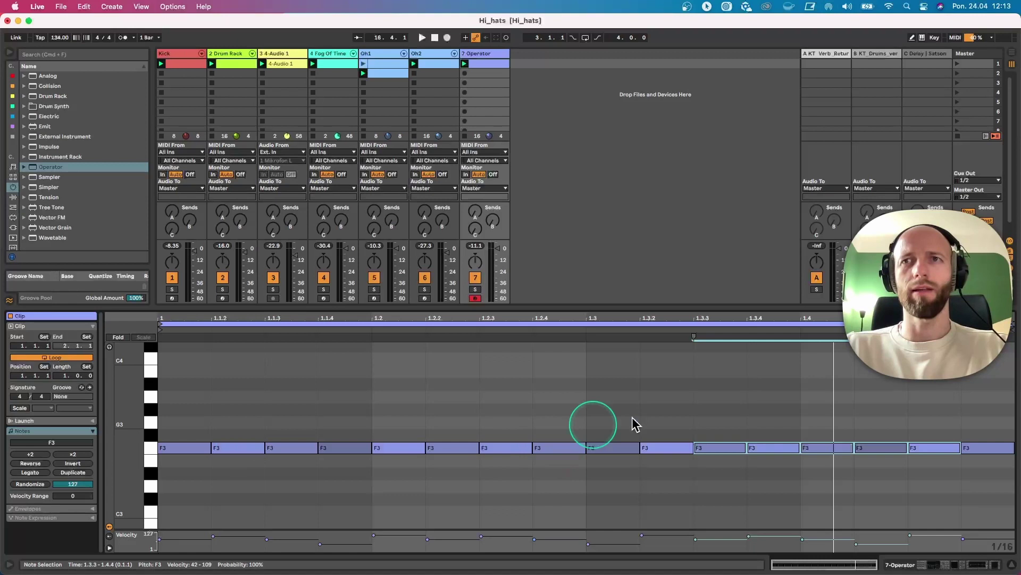
Play the loop and lengthen Operator's envelope decay to 267 ms.
key(space)
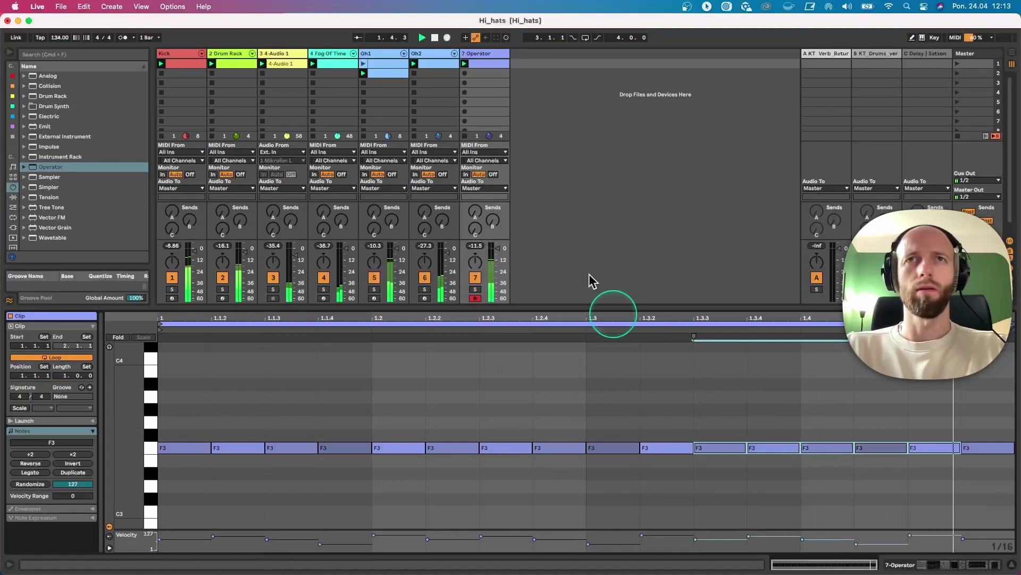
click(475, 55)
drag(165, 513, 160, 505)
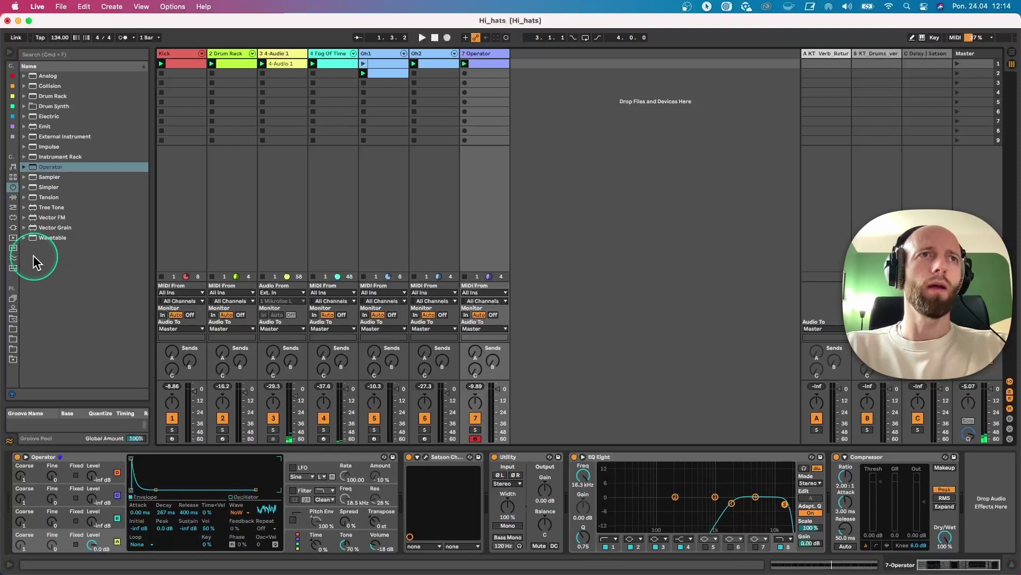
Stop the Operator clip and audition the Calypso Accent 16ths and Charanga Shaker 16ths 106 bpm grooves against the loop.
click(13, 257)
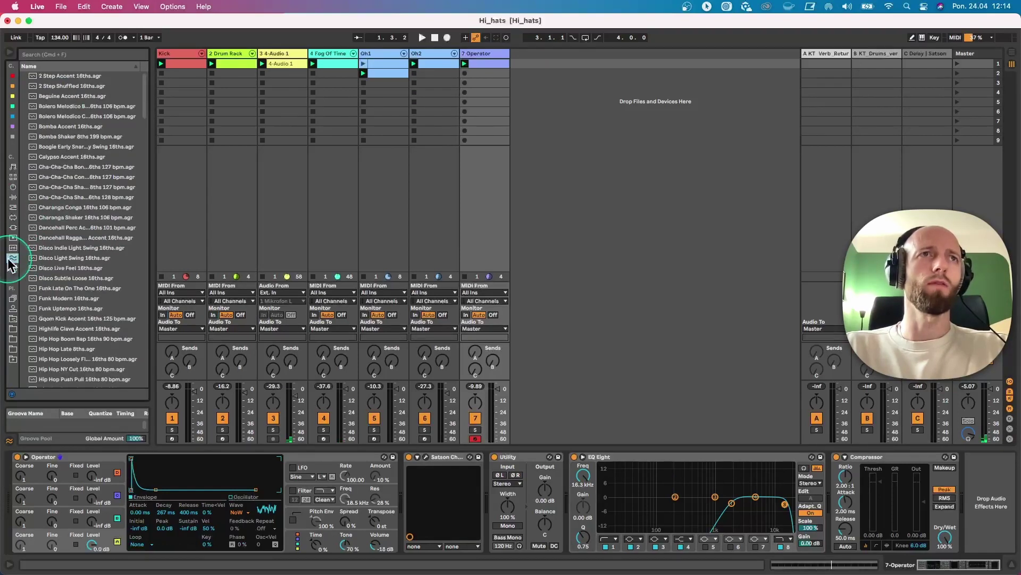
click(65, 158)
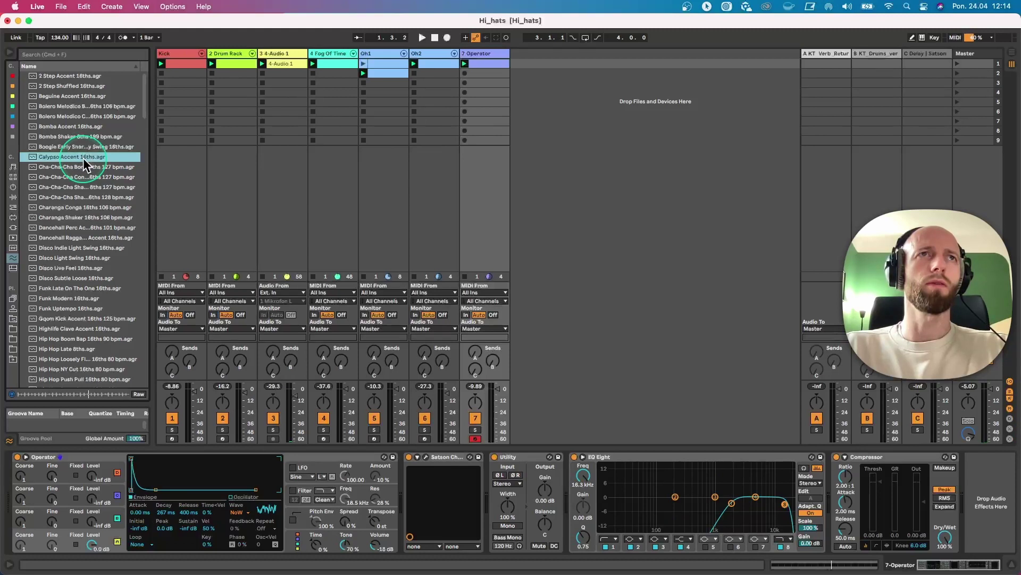
click(466, 277)
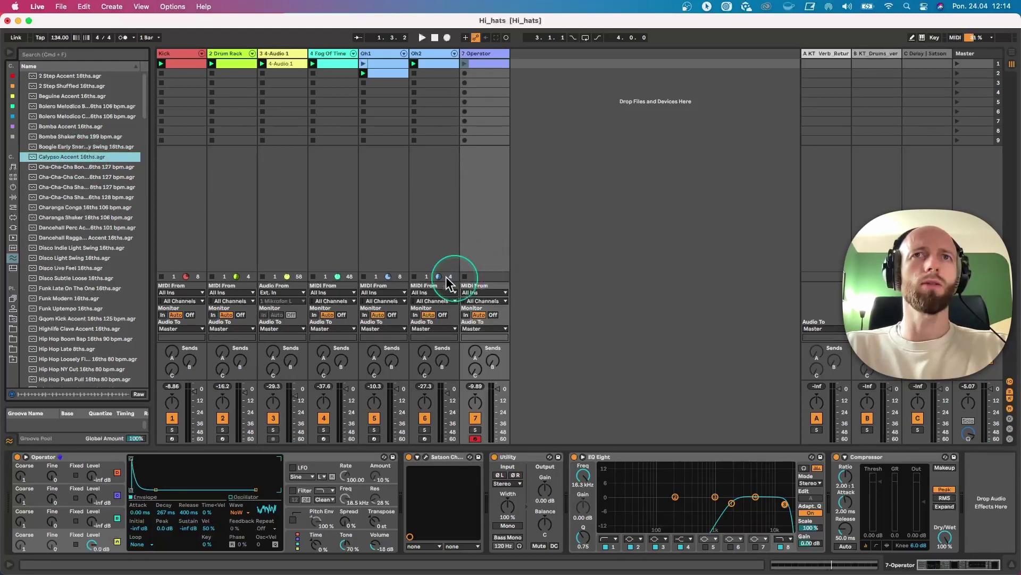
key(space)
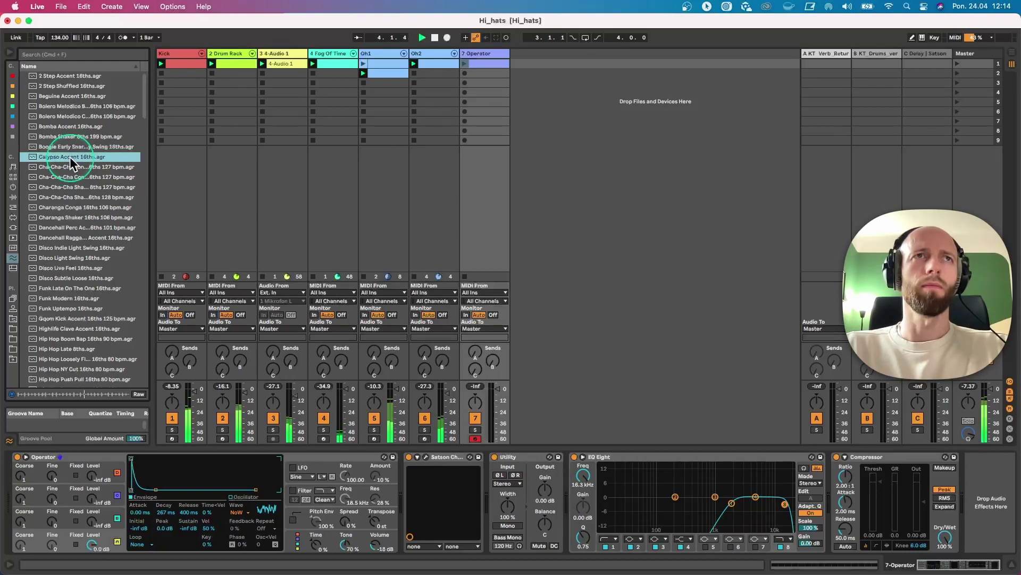
click(67, 217)
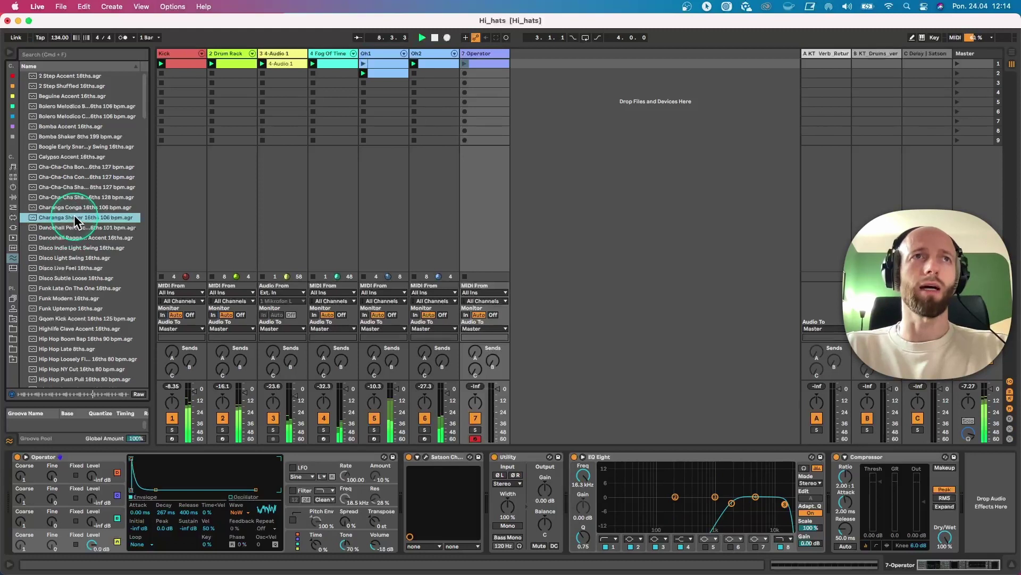
Place the Calypso Accent 16ths and Charanga Shaker 16ths grooves as clips in the Operator track's third and fourth slots and open the Calypso clip.
drag(74, 220, 516, 64)
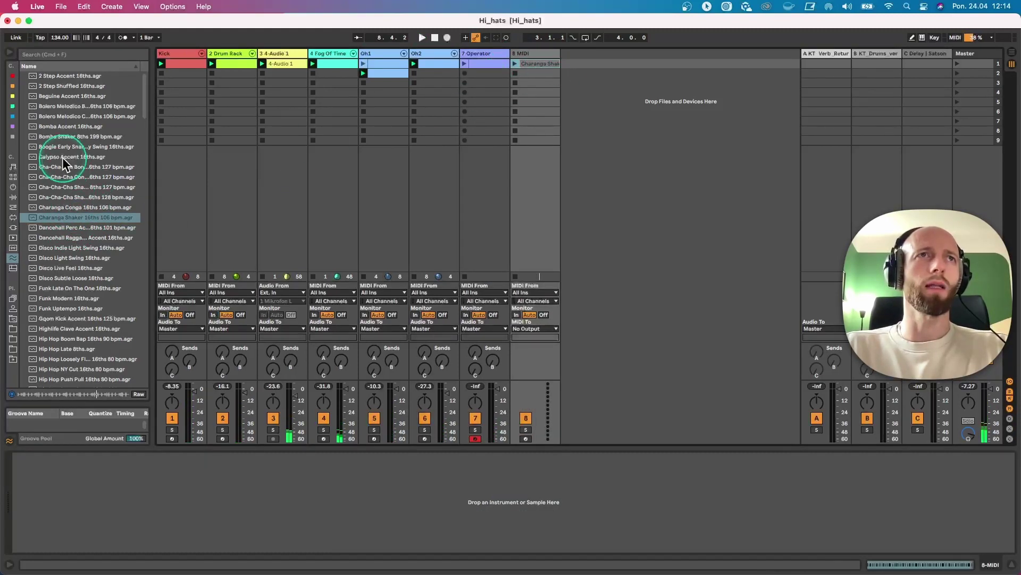
drag(62, 157, 491, 95)
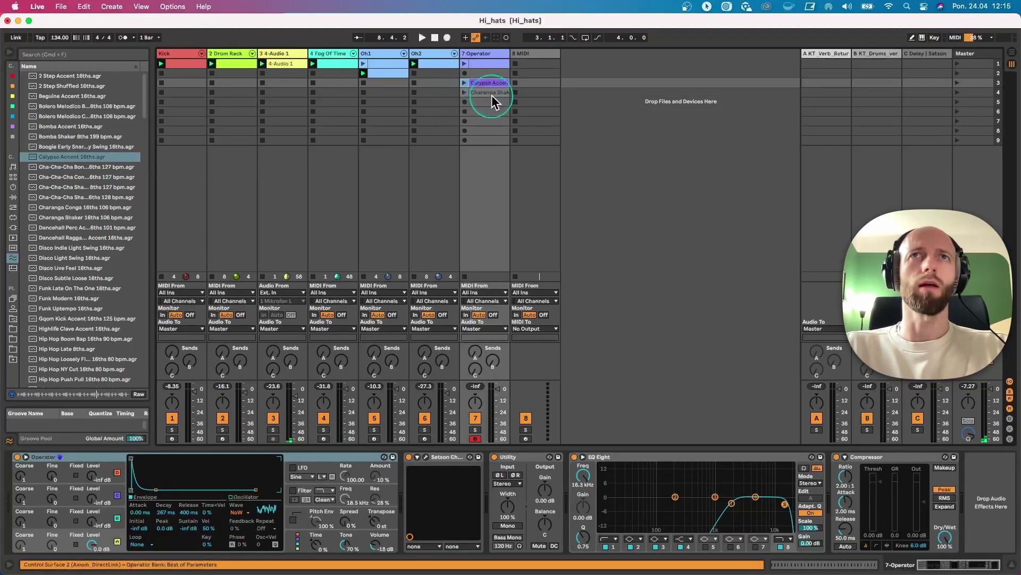
double_click(484, 82)
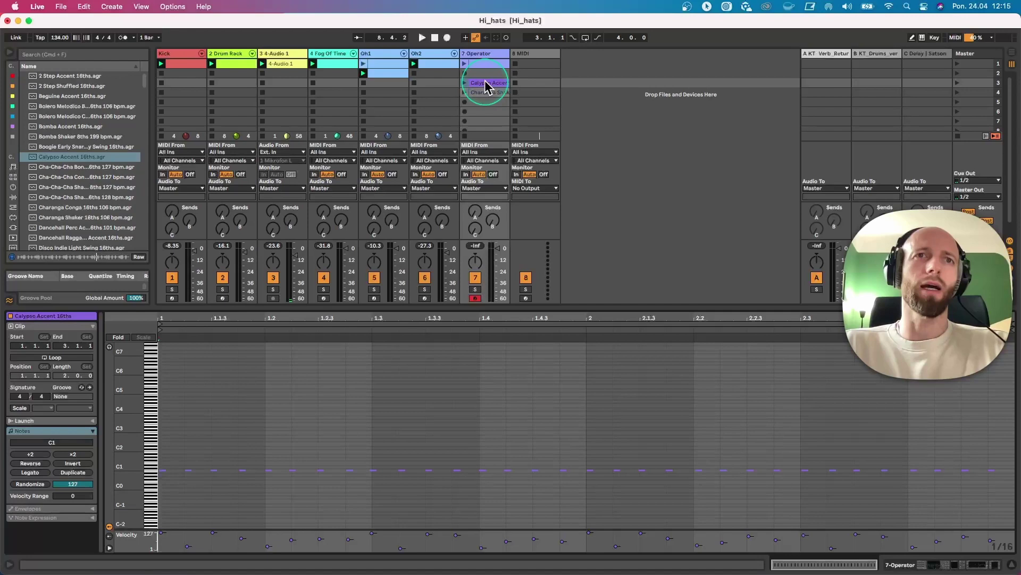
Examine the C1 notes of the Calypso Accent 16ths clip and audition the clip with the rest of the groove.
drag(127, 447, 125, 445)
click(194, 412)
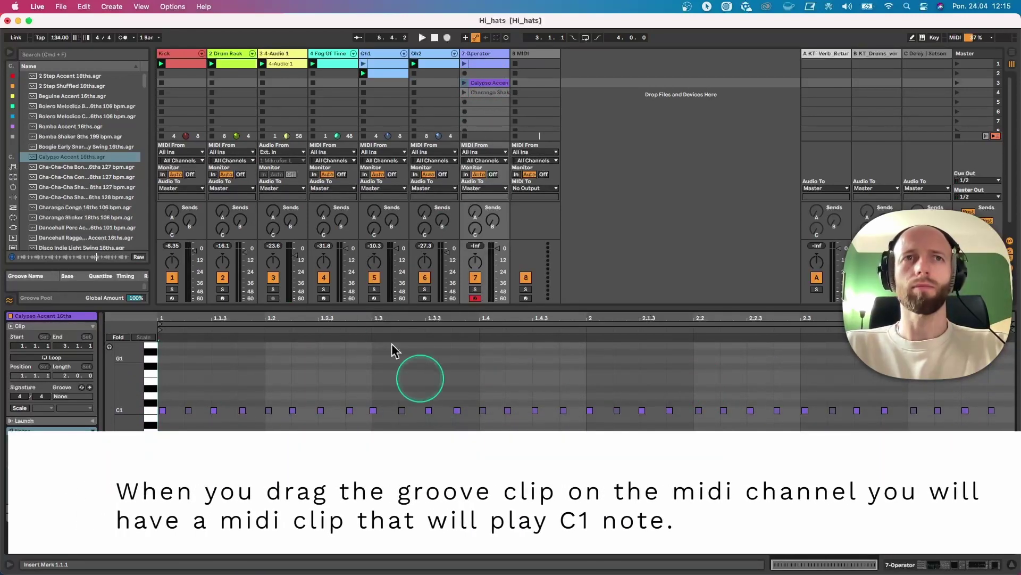
click(465, 82)
double_click(490, 57)
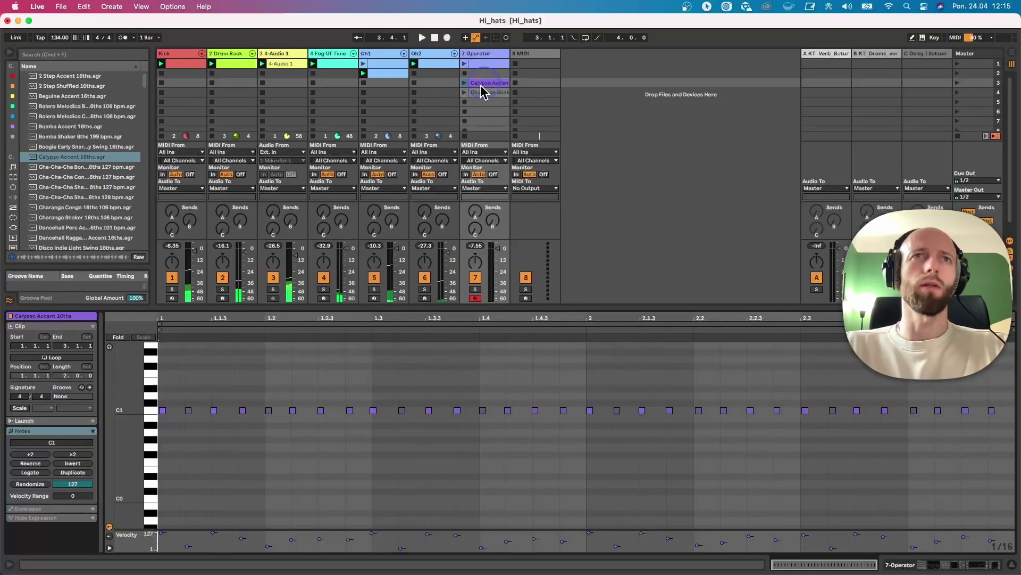
Turn on looping for the Calypso Accent and Charanga Shaker clips, launch Charanga and Calypso in turn, and open the Operator track's devices.
double_click(486, 85)
click(484, 93)
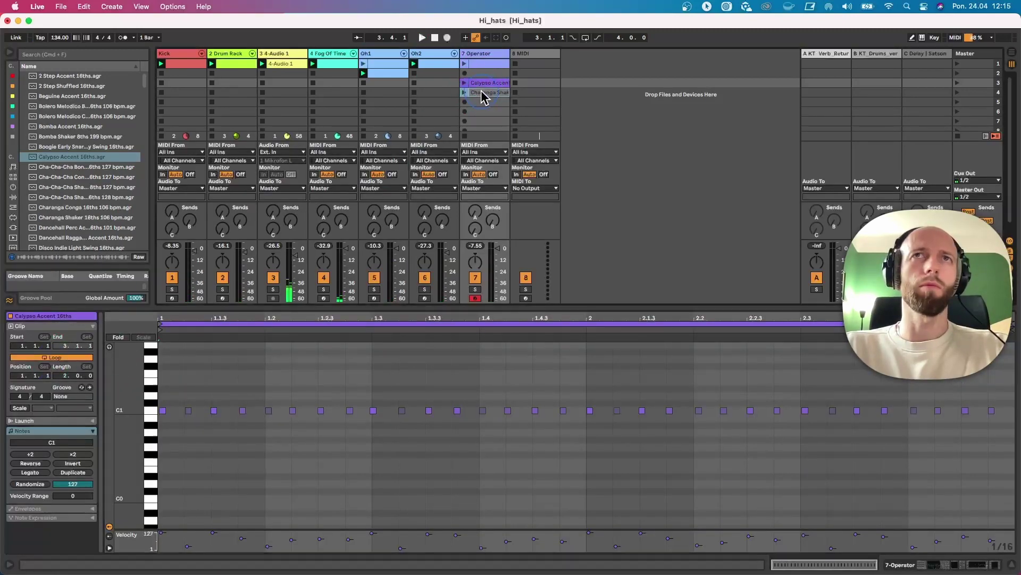
click(463, 93)
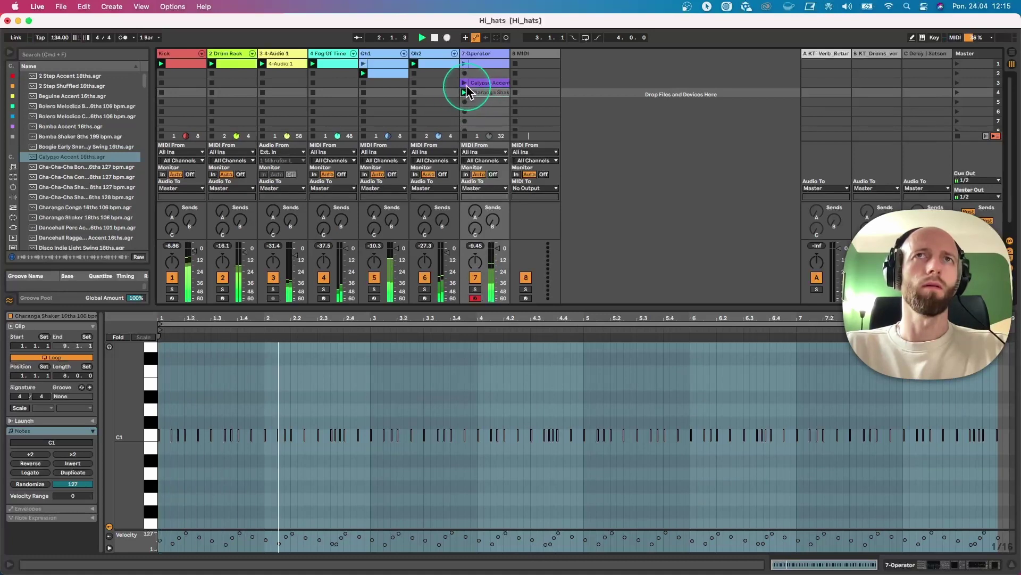
click(468, 83)
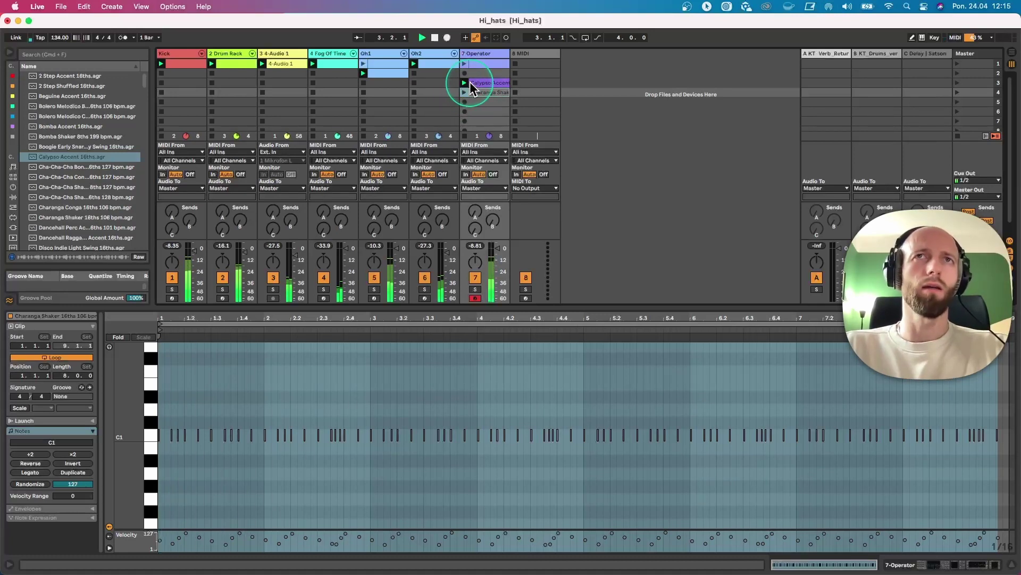
double_click(474, 53)
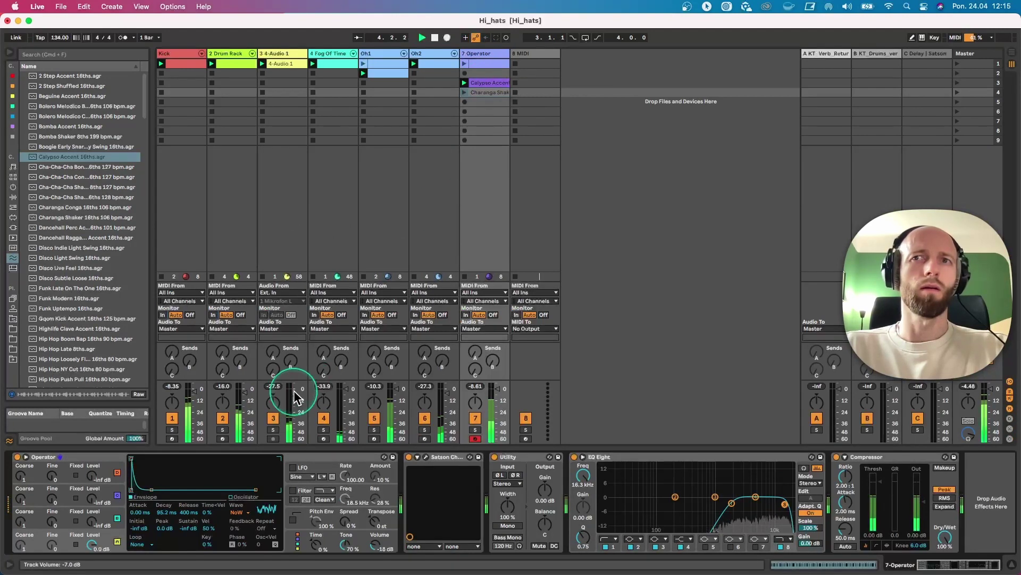
Stop the Operator clip and audition the Highlife Clave Accent 16ths and Gqom Kick Accent 16ths 125 bpm grooves against the loop.
click(90, 328)
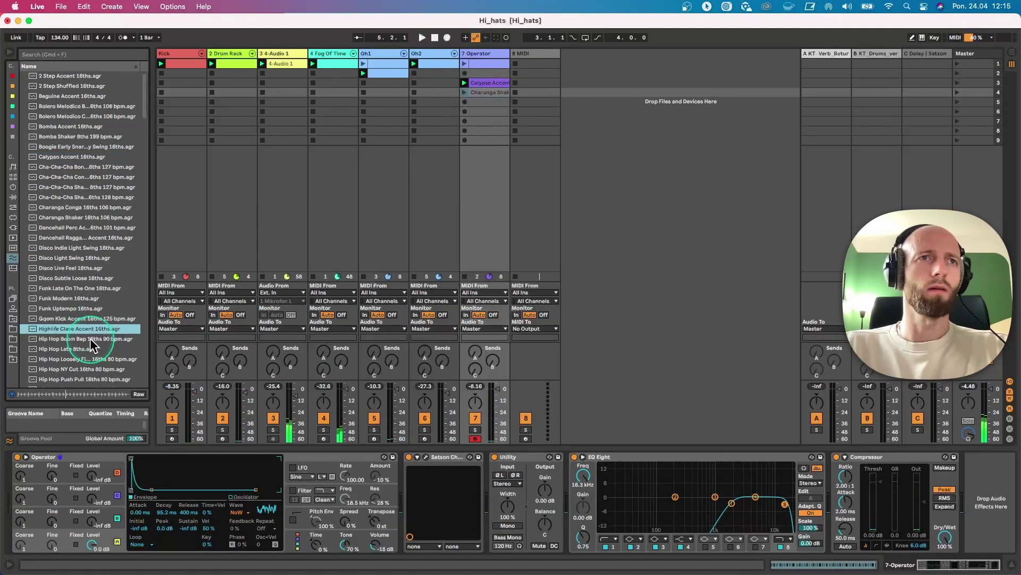
click(406, 186)
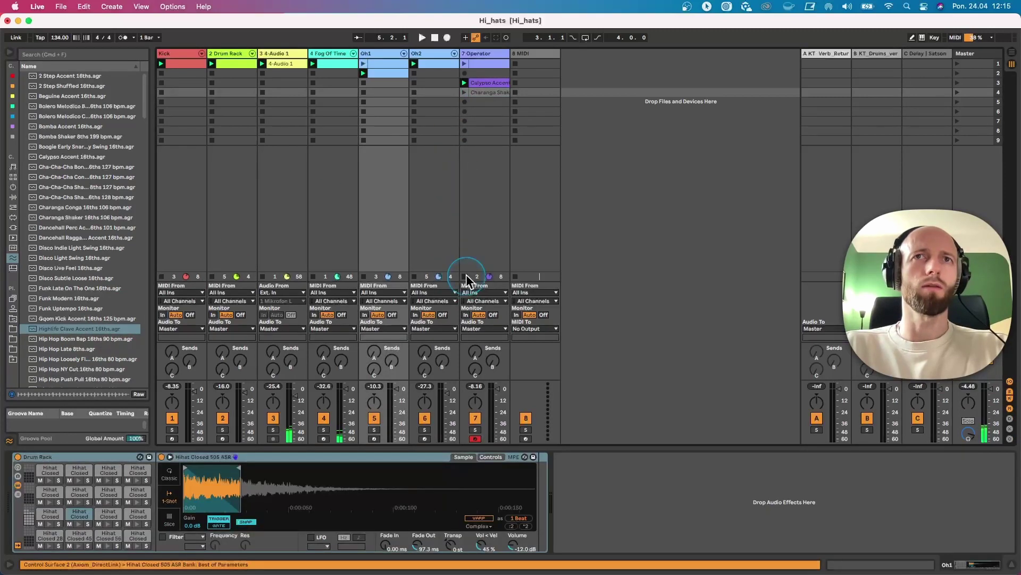
click(466, 276)
key(space)
click(89, 328)
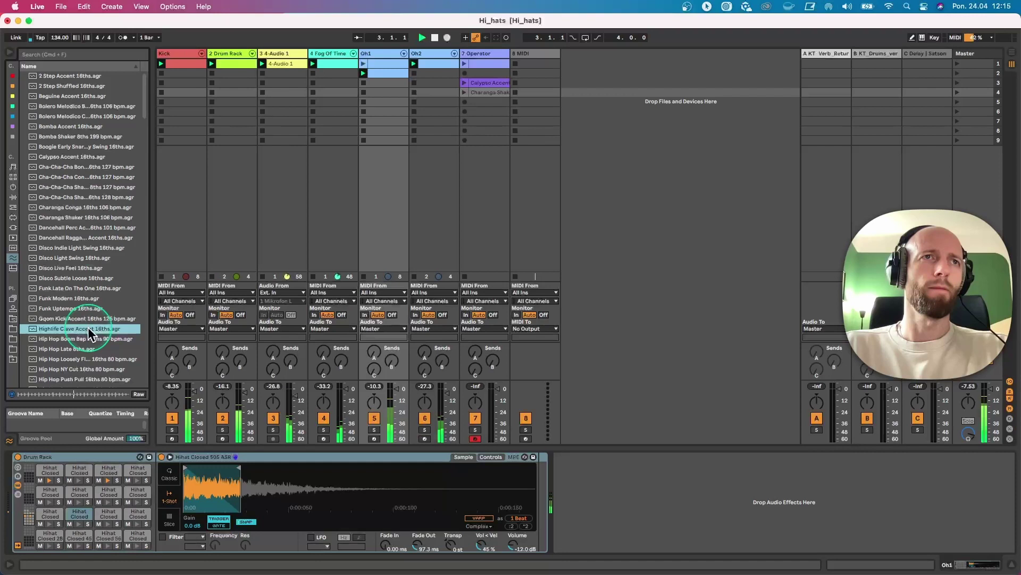
click(88, 318)
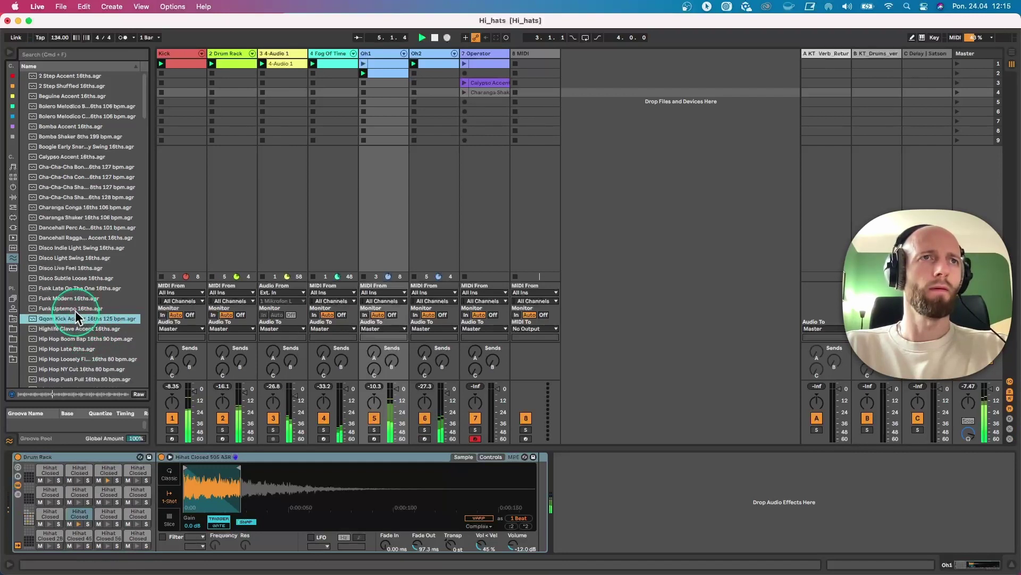
Place the Gqom Kick Accent 16ths 125 bpm groove in the Operator track's fifth slot, launch it and turn on its looping.
scroll(80, 322, down, 1)
scroll(81, 330, down, 5)
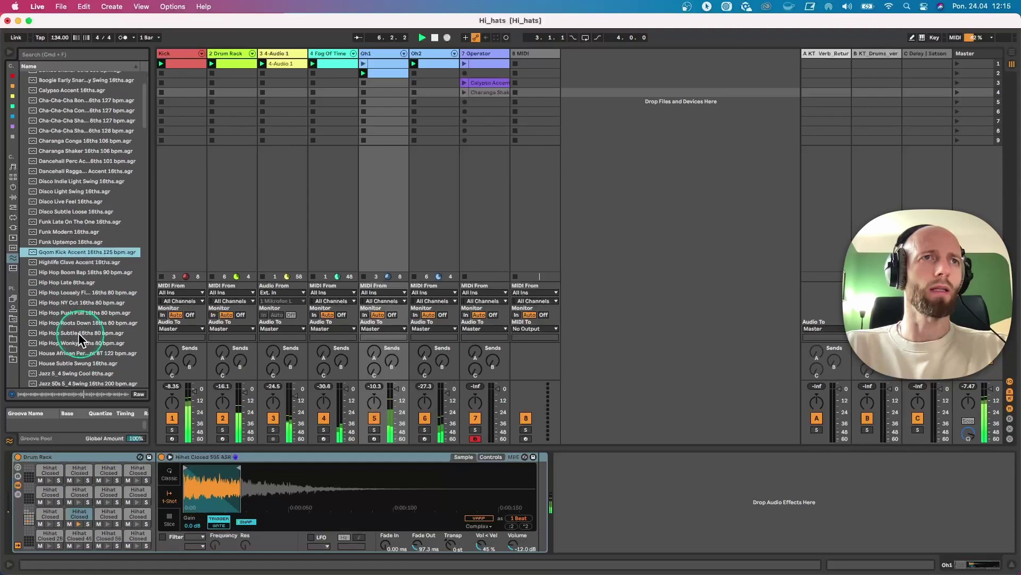
drag(65, 161, 467, 101)
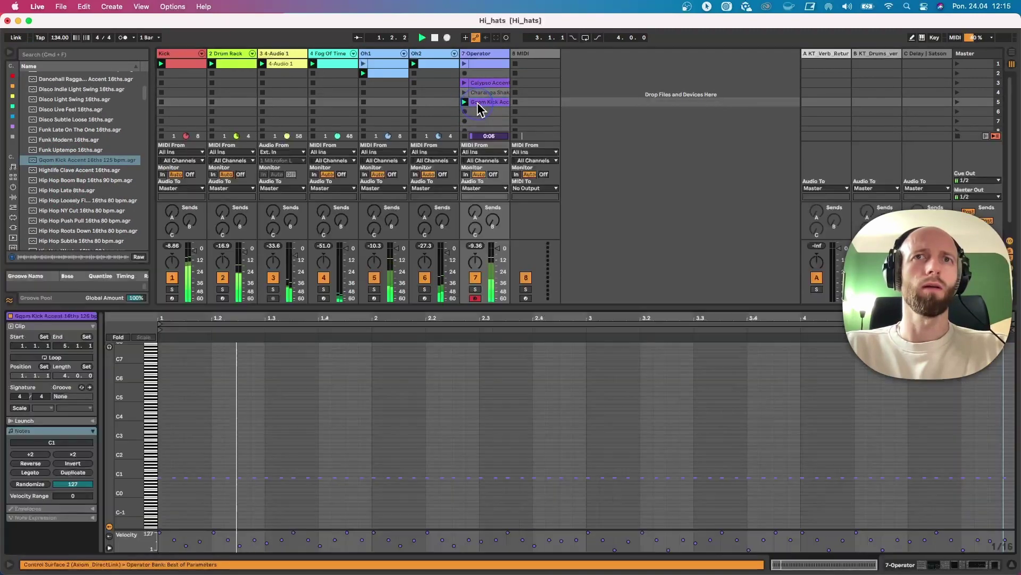
click(467, 102)
click(59, 356)
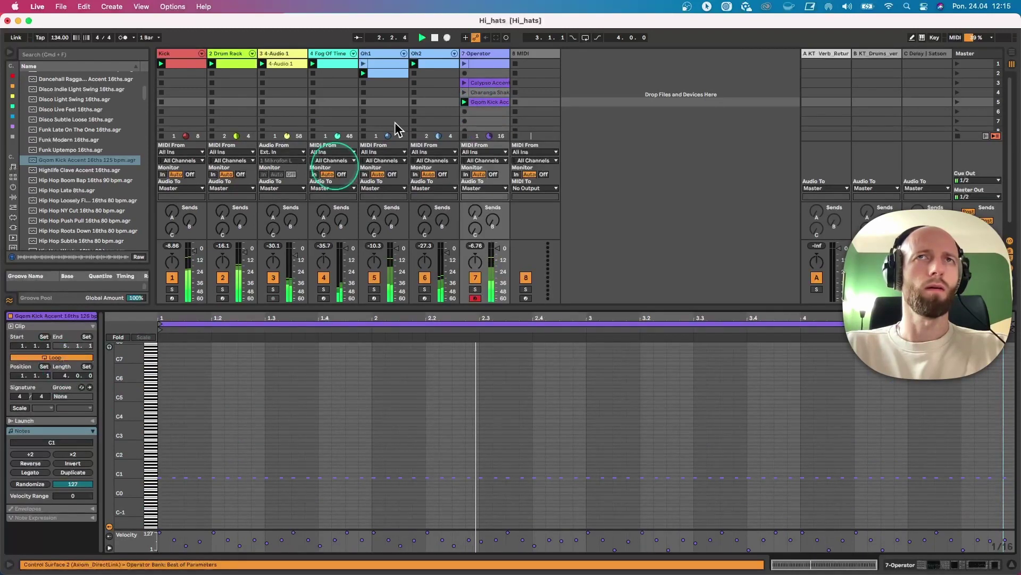
Open the Operator track's devices and set Operator's envelope decay to 87.3 ms while the Gqom clip plays.
click(474, 54)
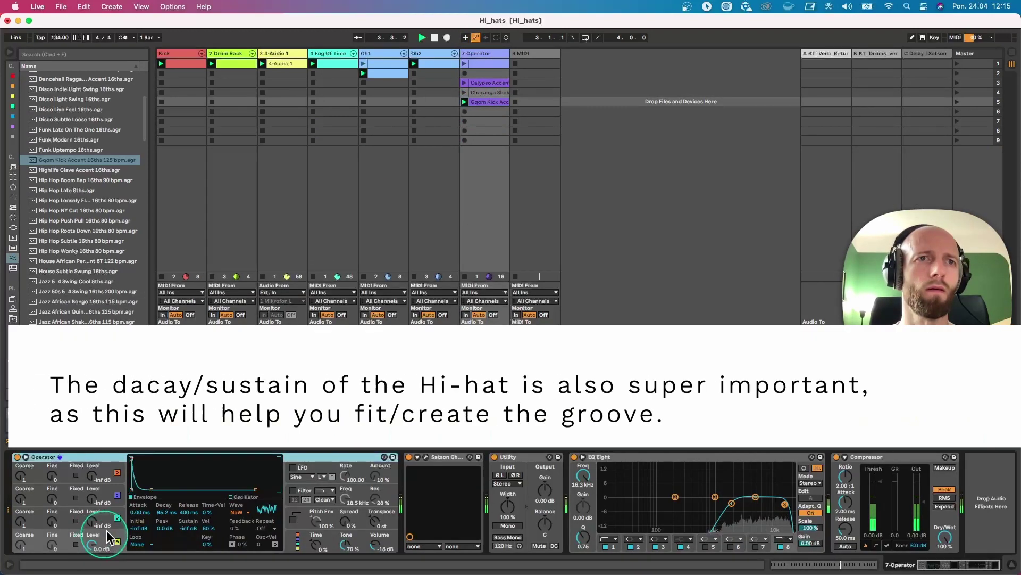
drag(165, 513, 165, 519)
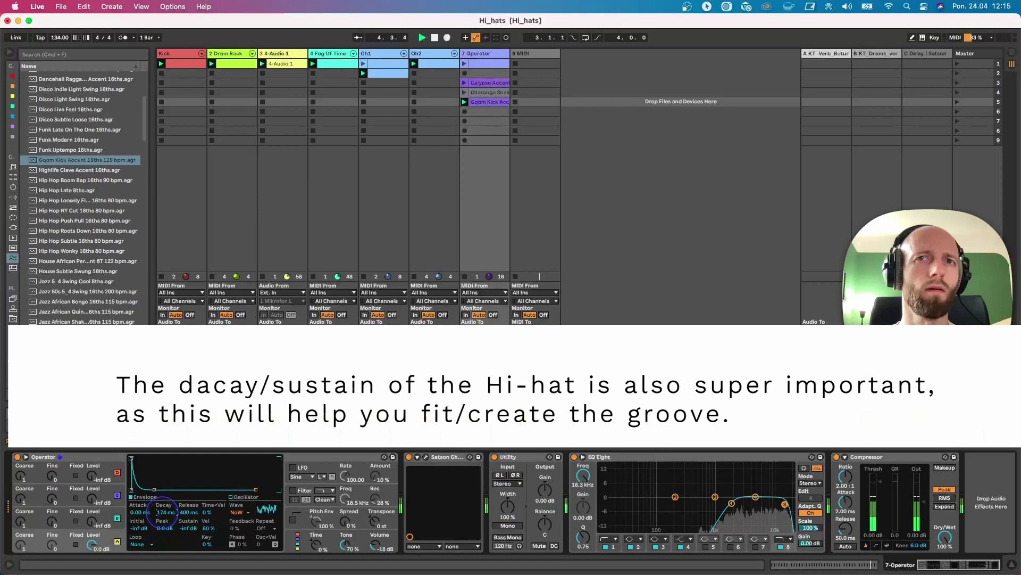
drag(165, 513, 165, 526)
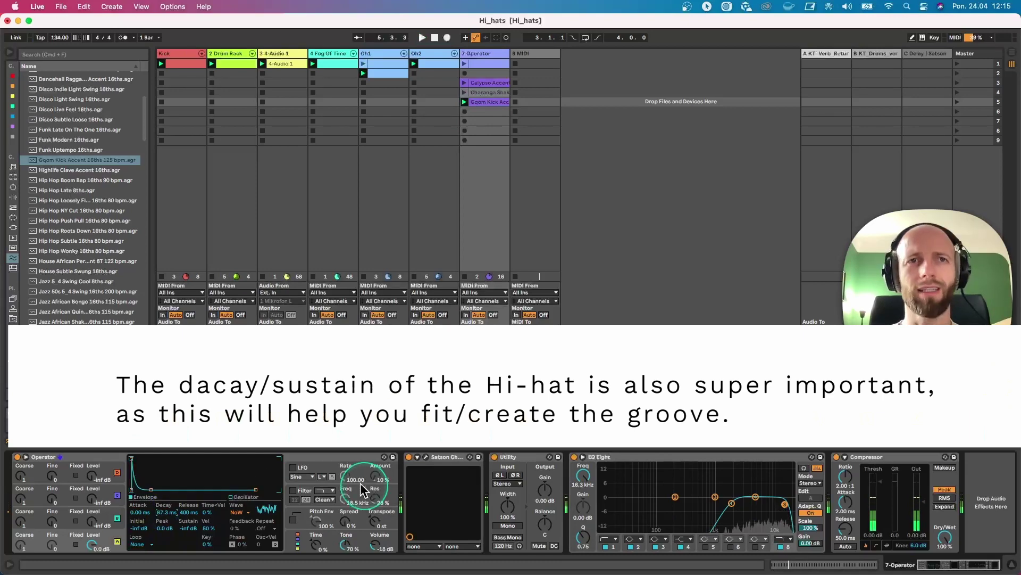
Fold the Operator device and lower the volume of the Fog Of Time track.
double_click(90, 456)
click(355, 404)
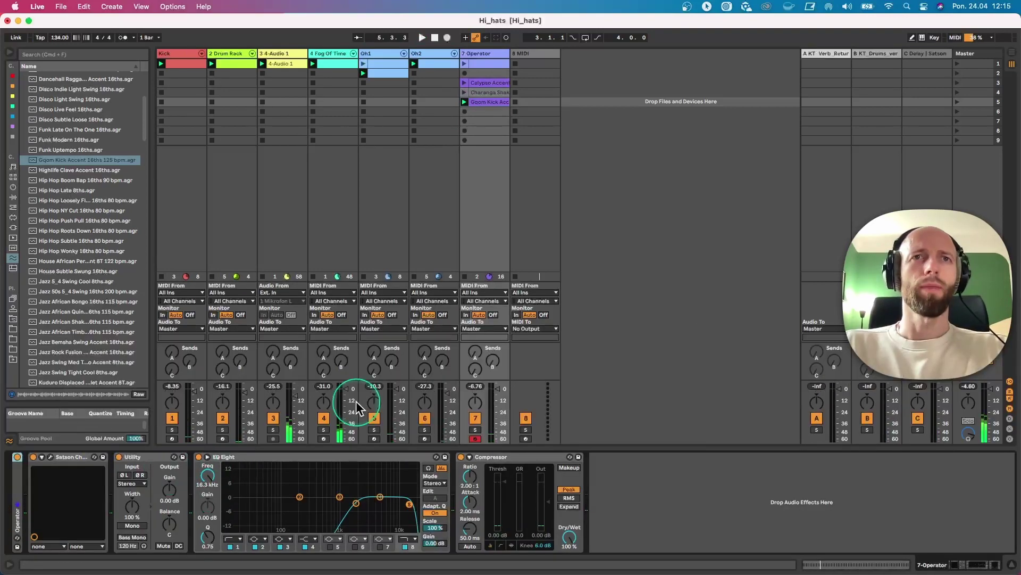
drag(346, 390, 348, 401)
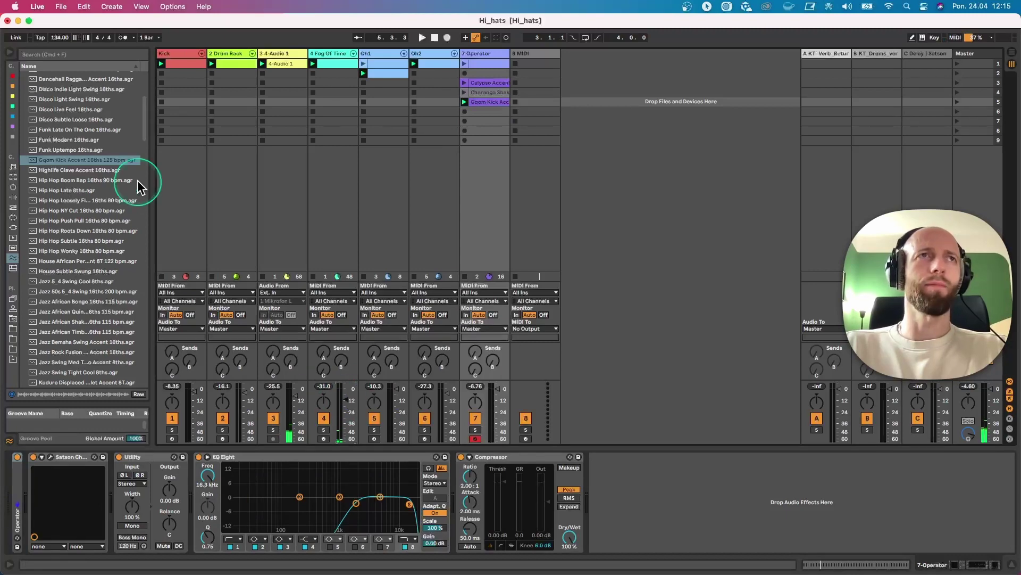
Insert an Echo effect directly after Operator and unlink its left and right delay channels.
click(12, 126)
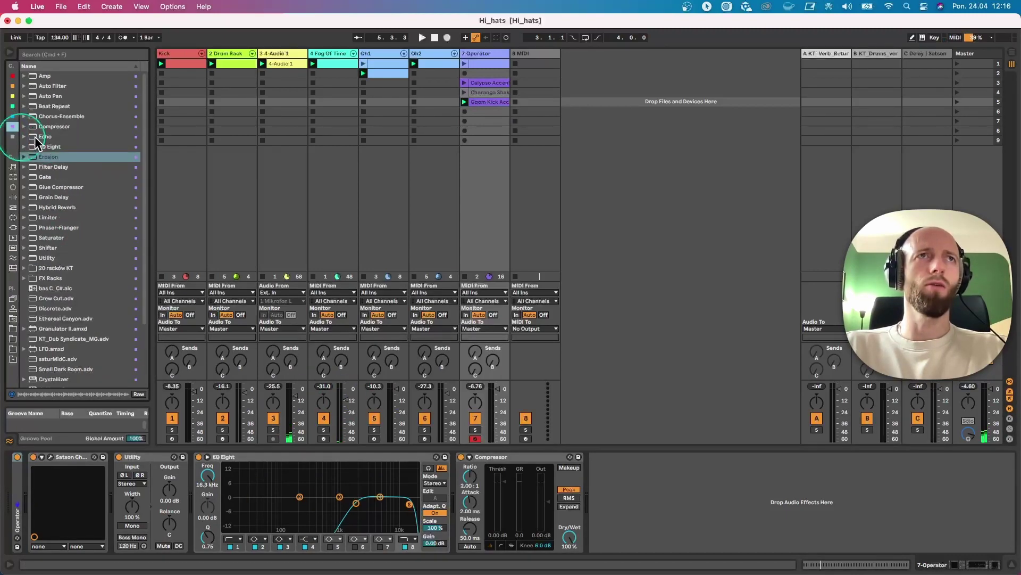
drag(40, 137, 45, 467)
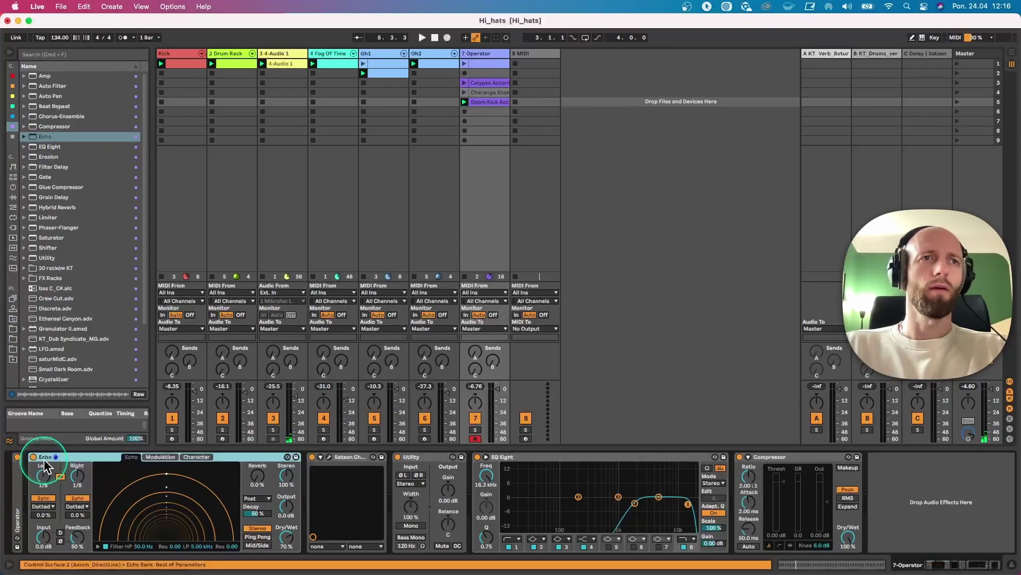
click(60, 477)
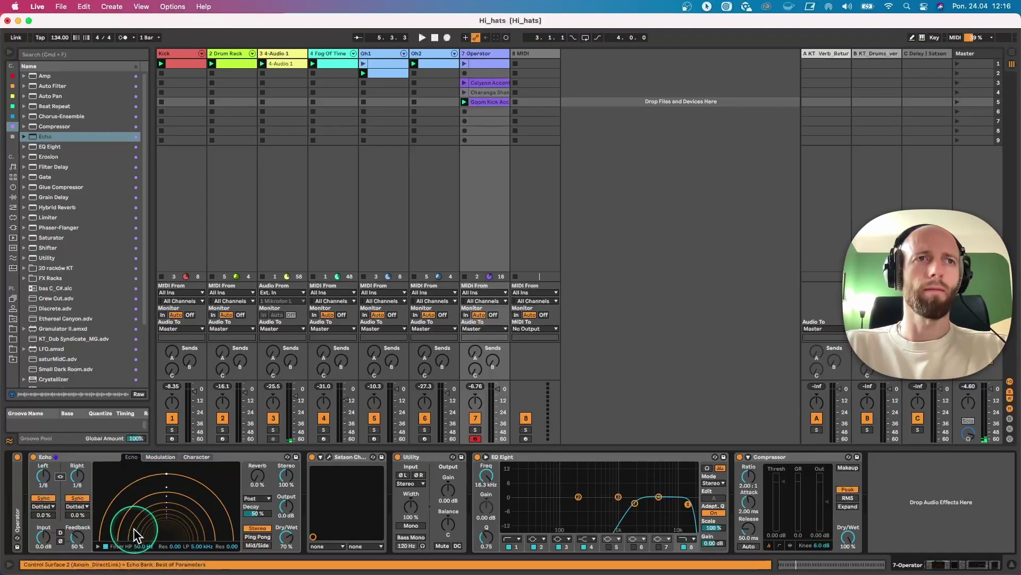
Play the loop and set Echo's right delay to Notes, its Dry/Wet to 25% and its feedback to 40%.
key(space)
click(77, 506)
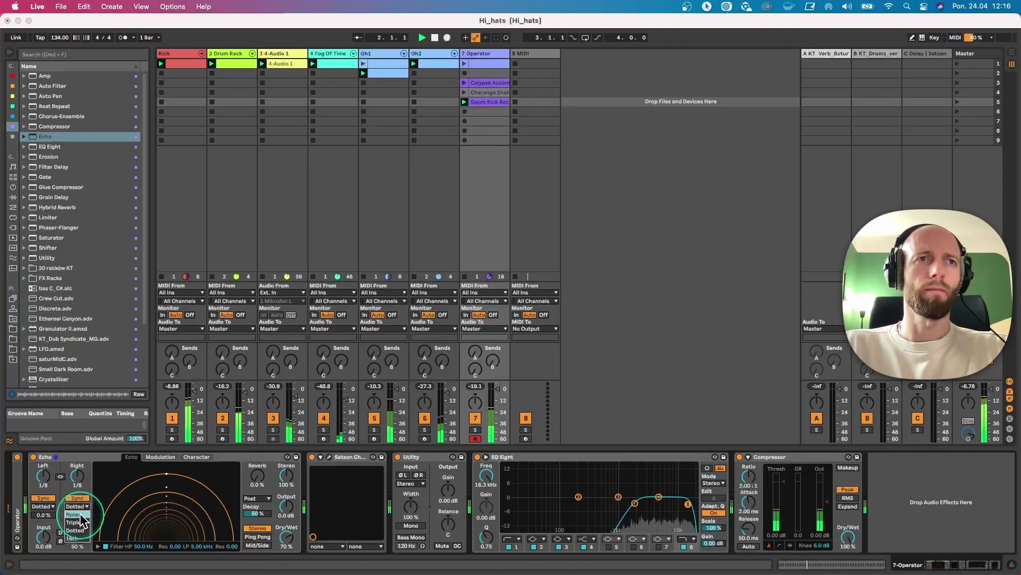
click(72, 514)
drag(286, 538, 287, 558)
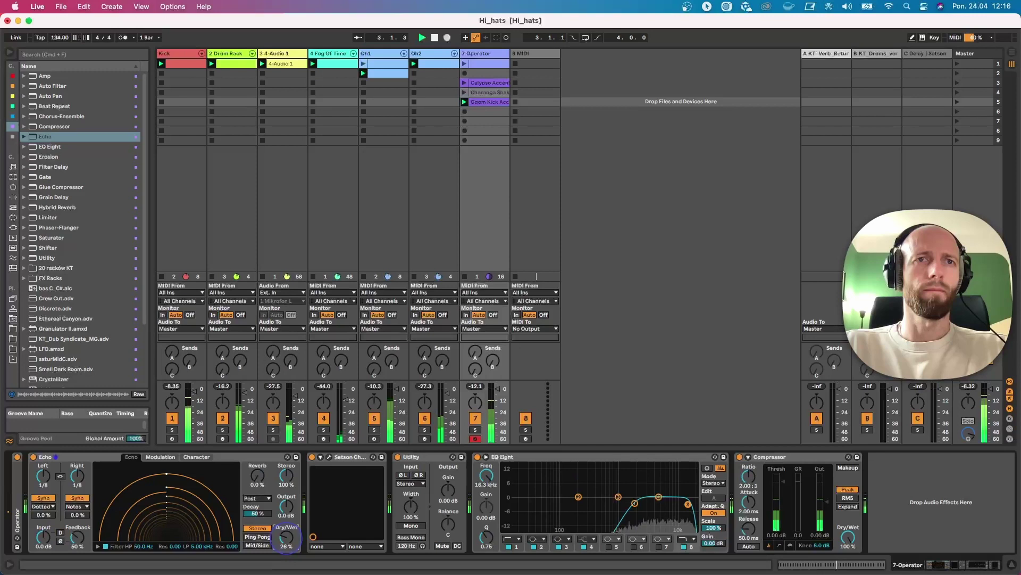
drag(77, 536, 79, 543)
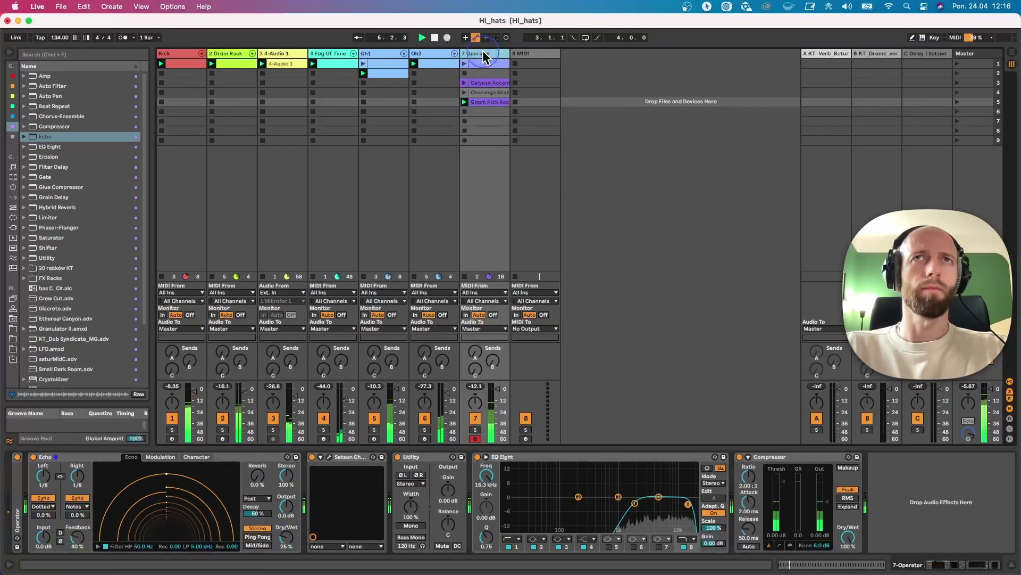
Unfold Operator, set its envelope velocity amount to 18% and decay to 80.1 ms, and restart playback.
double_click(18, 474)
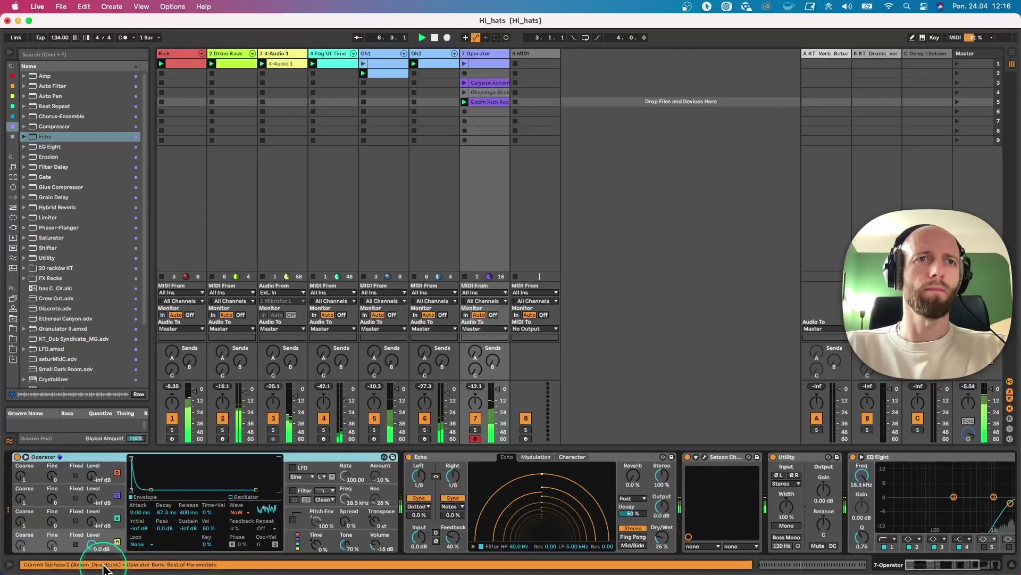
drag(207, 528, 157, 509)
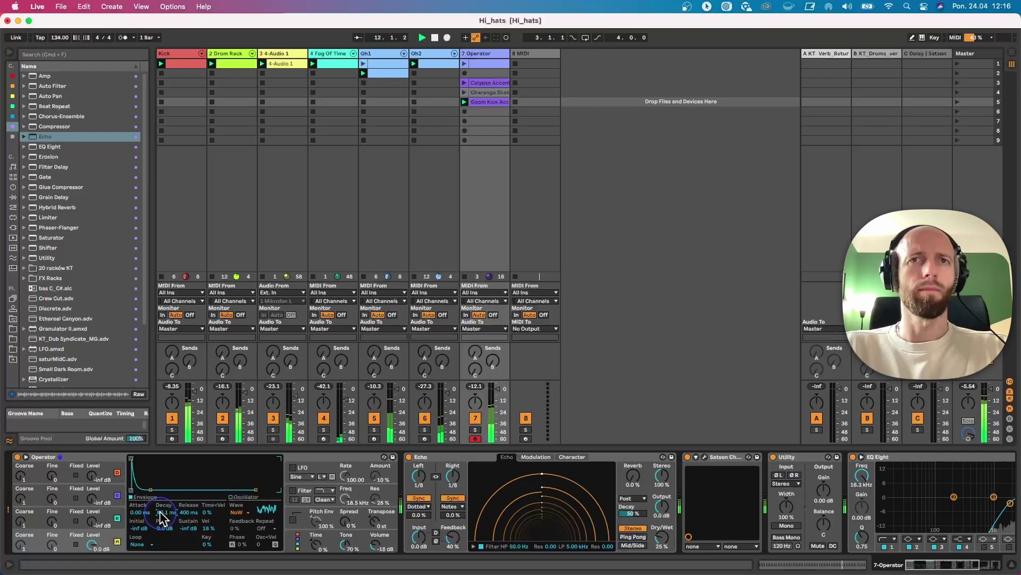
key(space)
key(space)
Compare the Operator track's first clip with the Charanga Shaker clip, and delete the Charanga Shaker clip.
click(465, 63)
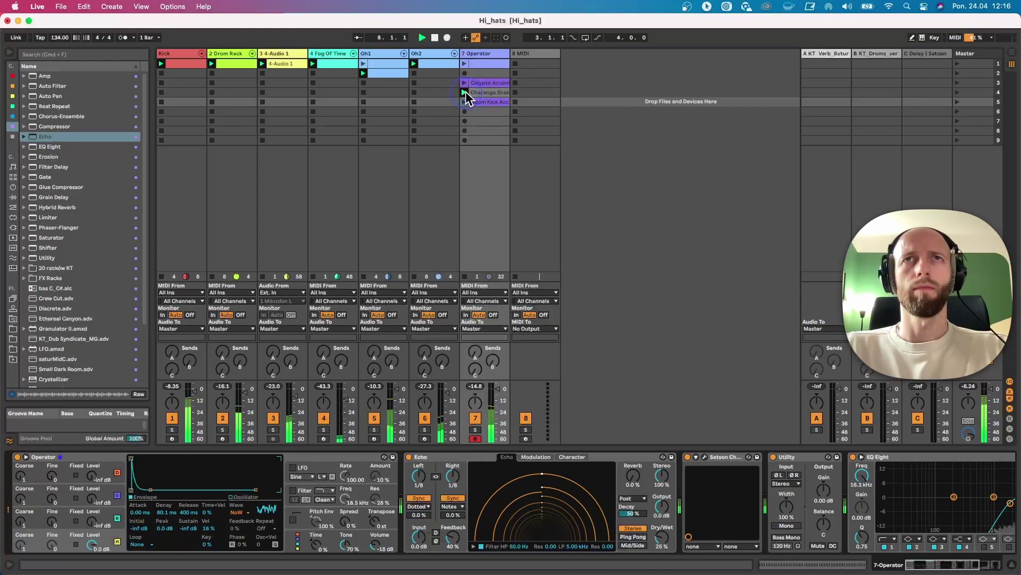
click(491, 94)
key(Delete)
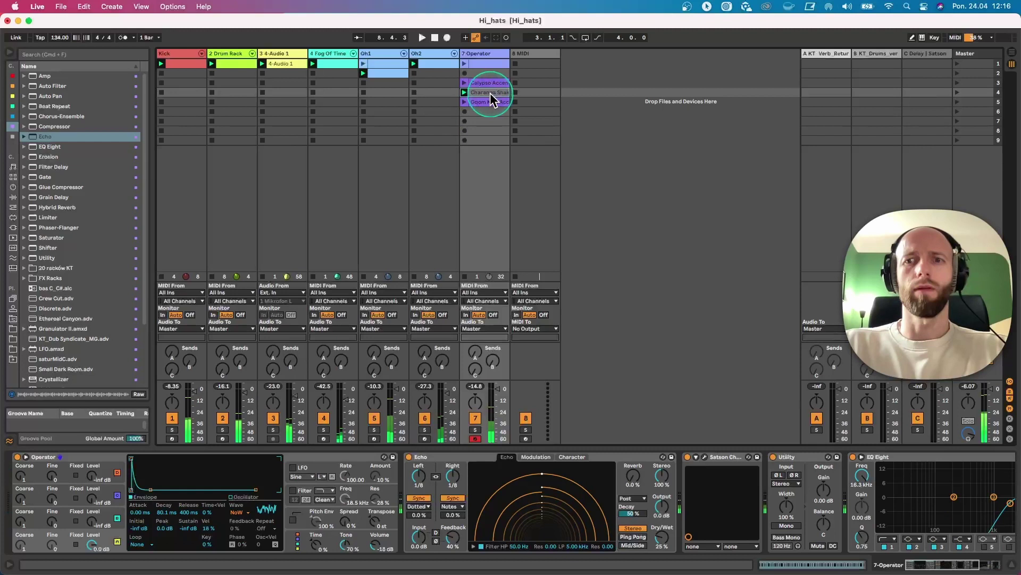
Launch the Gqom Kick Accent clip, move it to the Operator track's second slot and delete the Calypso Accent clip.
click(465, 102)
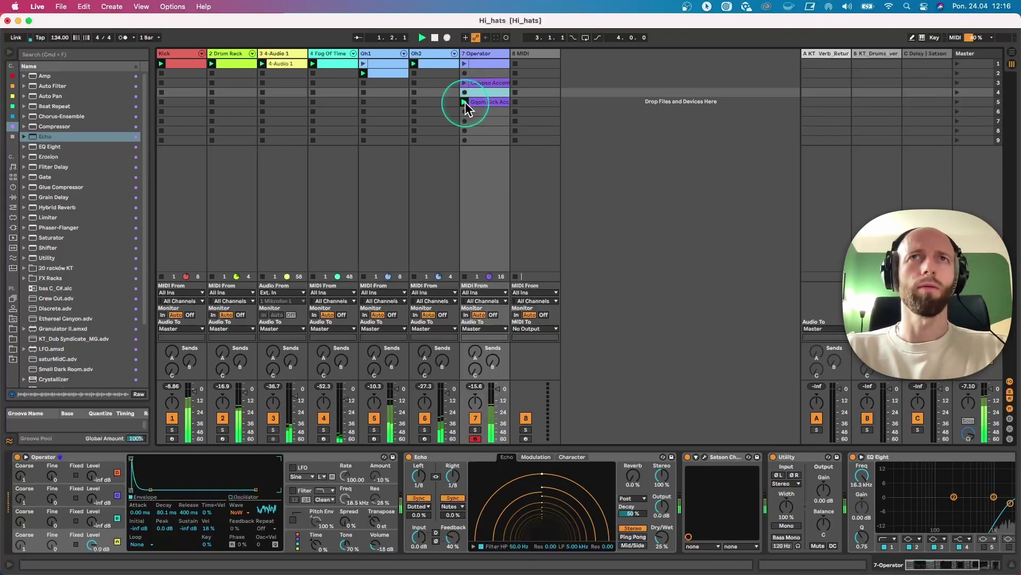
mouse_move(472, 100)
mouse_down()
mouse_move(472, 74)
mouse_move(478, 110)
mouse_up()
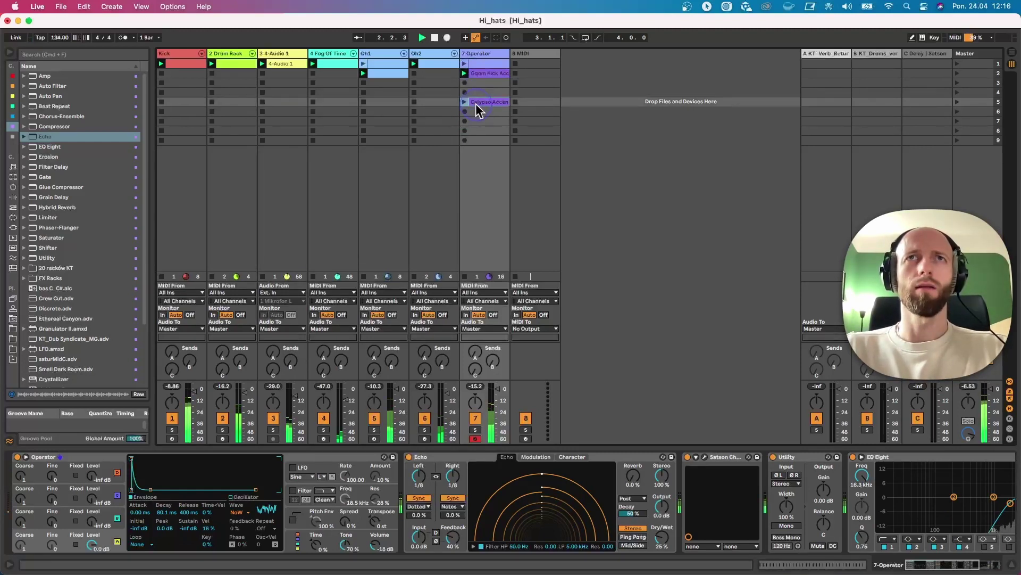
key(Delete)
Audition the Operator track's first clip against the Gqom Kick Accent clip and restart playback with the Gqom clip.
click(465, 64)
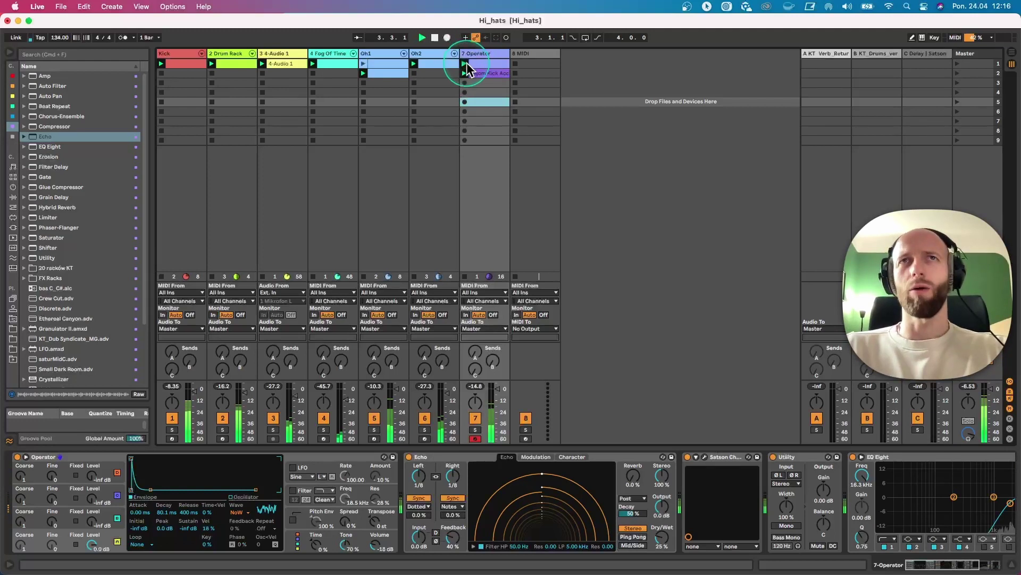
click(477, 71)
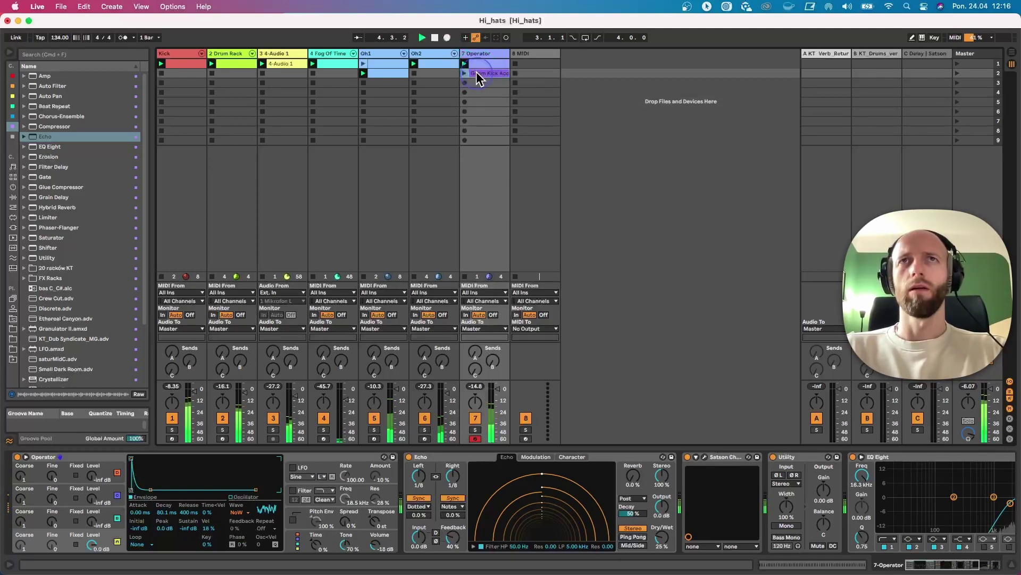
click(466, 71)
key(space)
key(space)
Shorten Operator's envelope decay to 37.0 ms and solo the Operator track.
drag(166, 511, 166, 525)
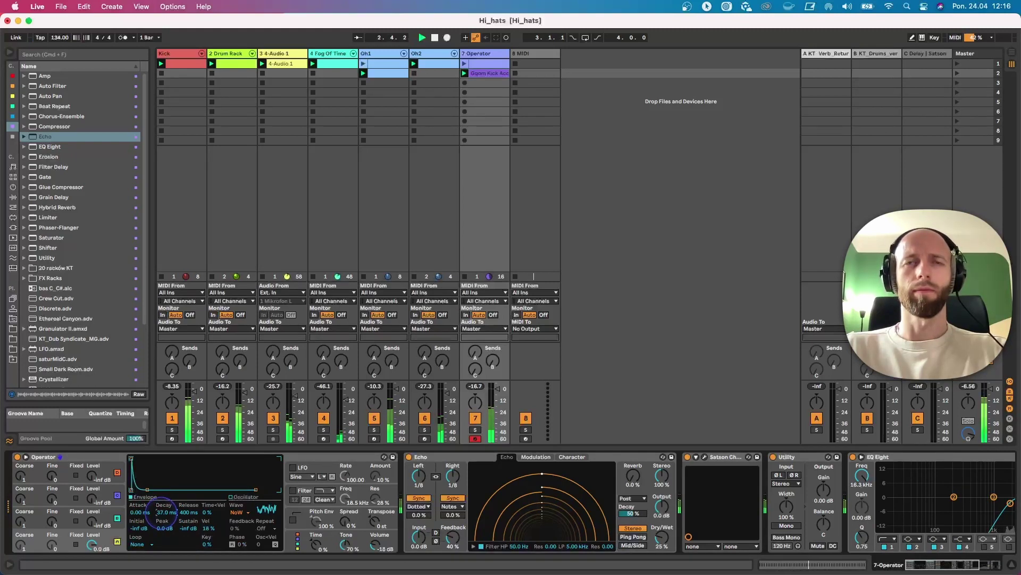
click(475, 430)
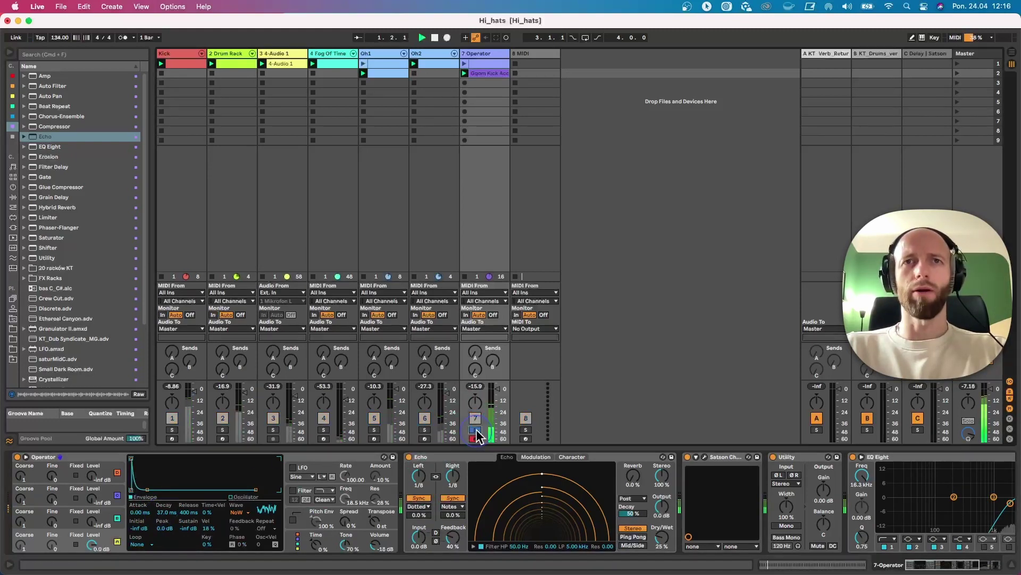
click(476, 436)
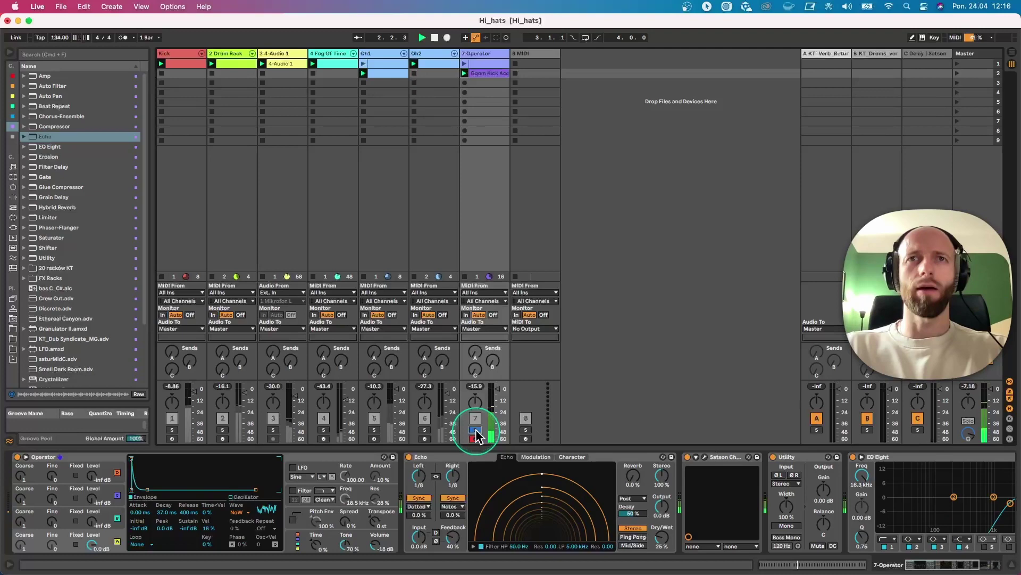
Unsolo the Operator track, stop the clip on hi-hat track 6 and audition the groove without it.
click(476, 431)
click(424, 432)
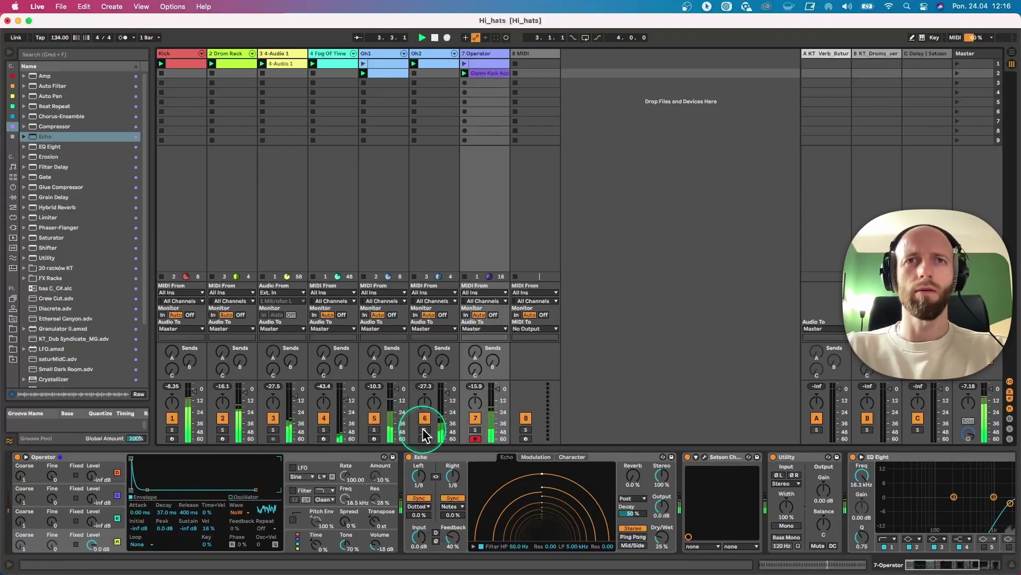
click(414, 276)
key(space)
key(space)
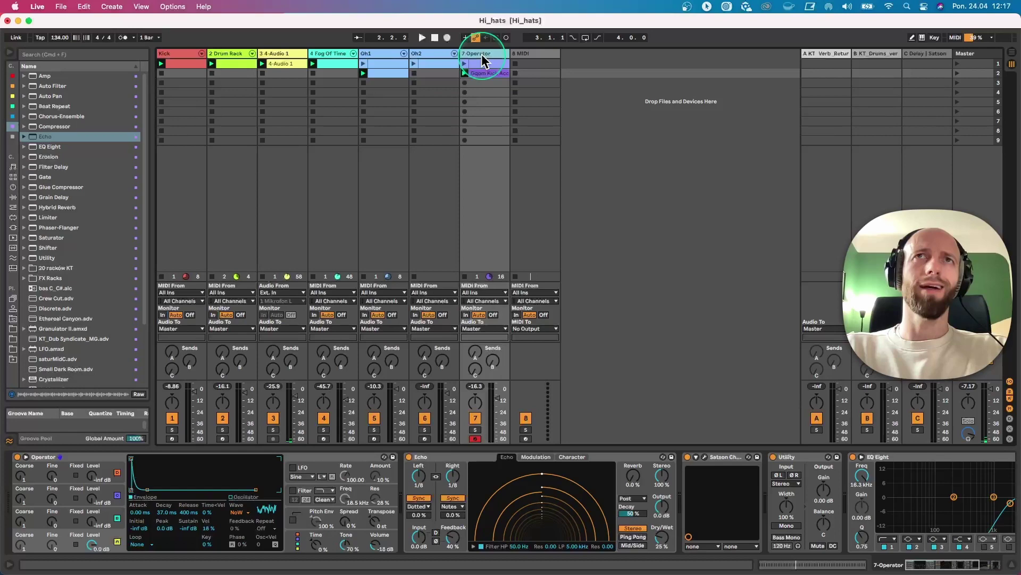
Record automation of Operator's envelope decay into the Gqom Kick Accent clip, varying the decay while the groove plays.
double_click(486, 74)
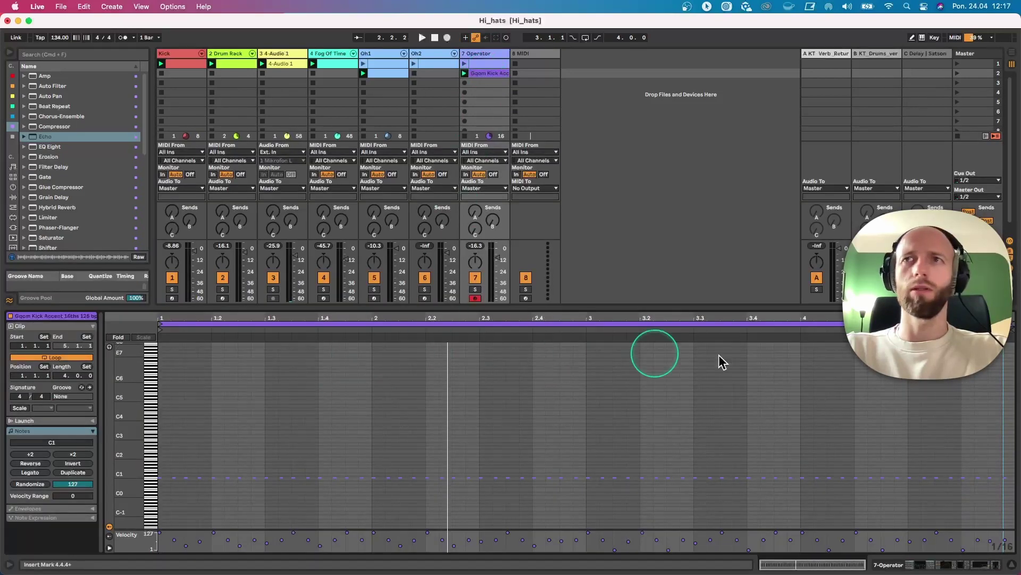
click(482, 54)
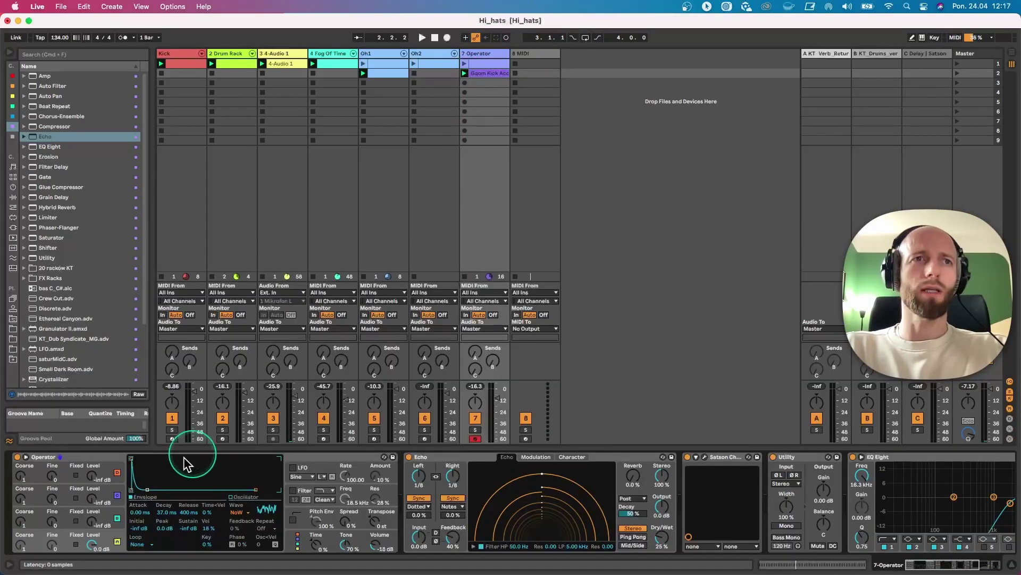
drag(163, 512, 162, 506)
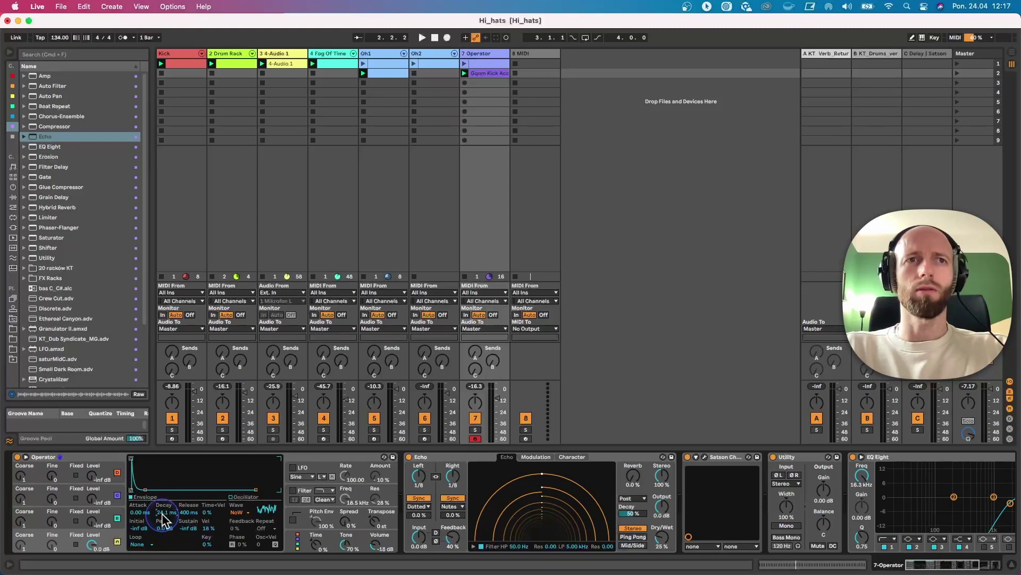
click(432, 85)
click(506, 37)
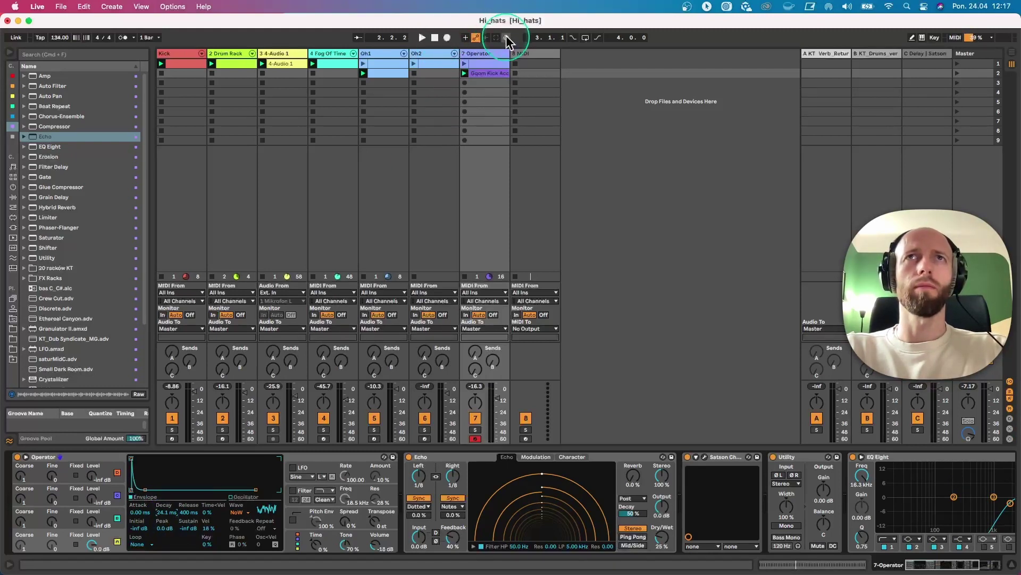
drag(155, 510, 160, 519)
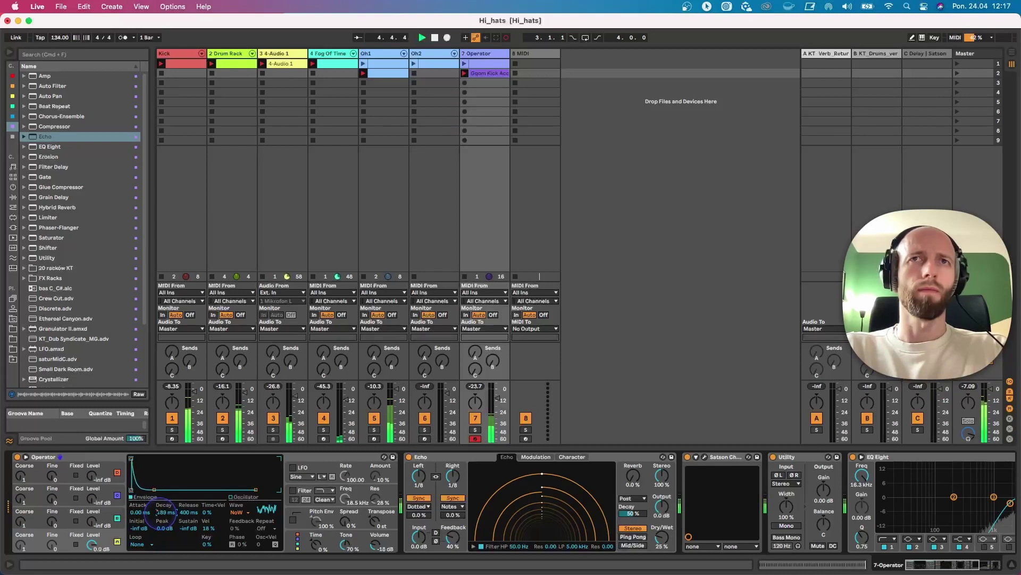
drag(160, 512, 160, 520)
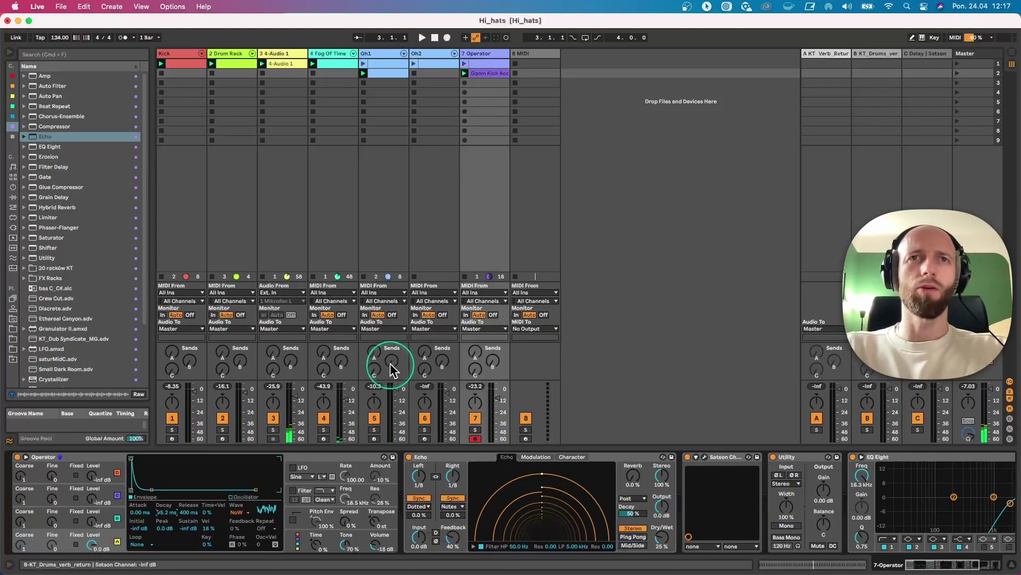
Record automation of hi-hat track 5's send B to the drum reverb return, varying the amount during playback.
click(506, 38)
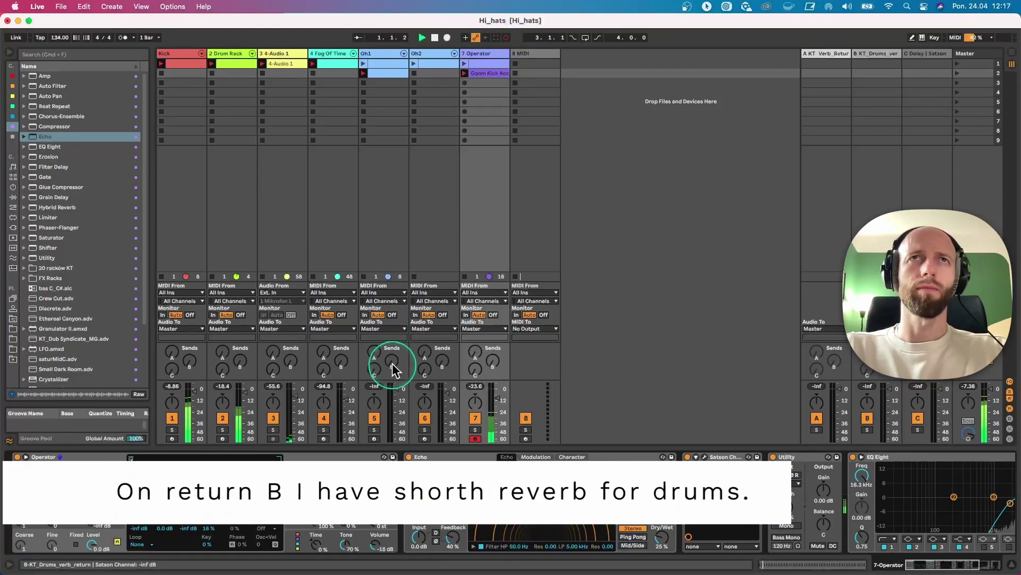
drag(394, 369, 394, 354)
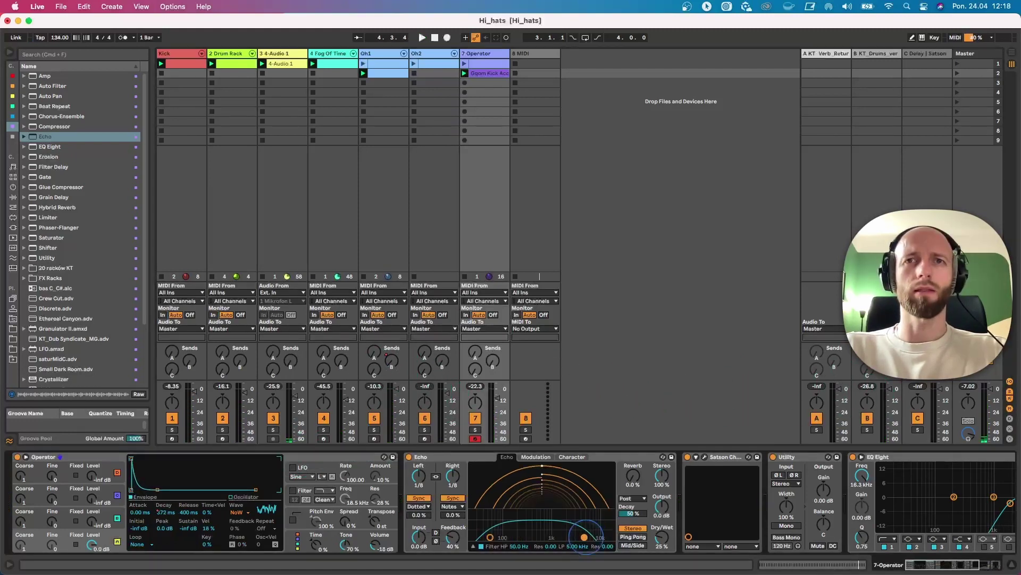
Set Echo's filter to high-pass 204 Hz and low-pass 17.1 kHz, fold the device and audition the groove.
drag(584, 536, 604, 535)
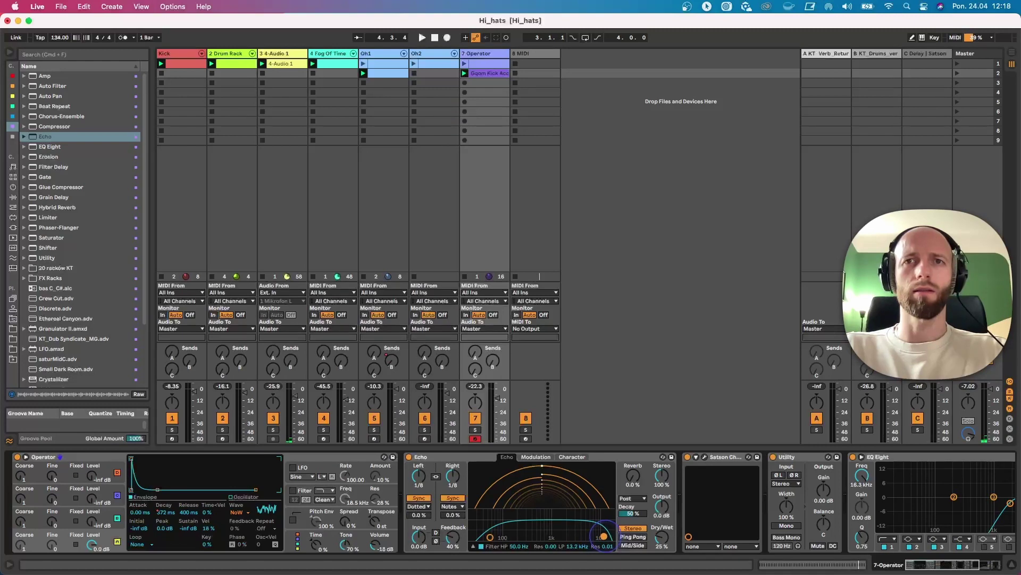
drag(493, 532, 519, 536)
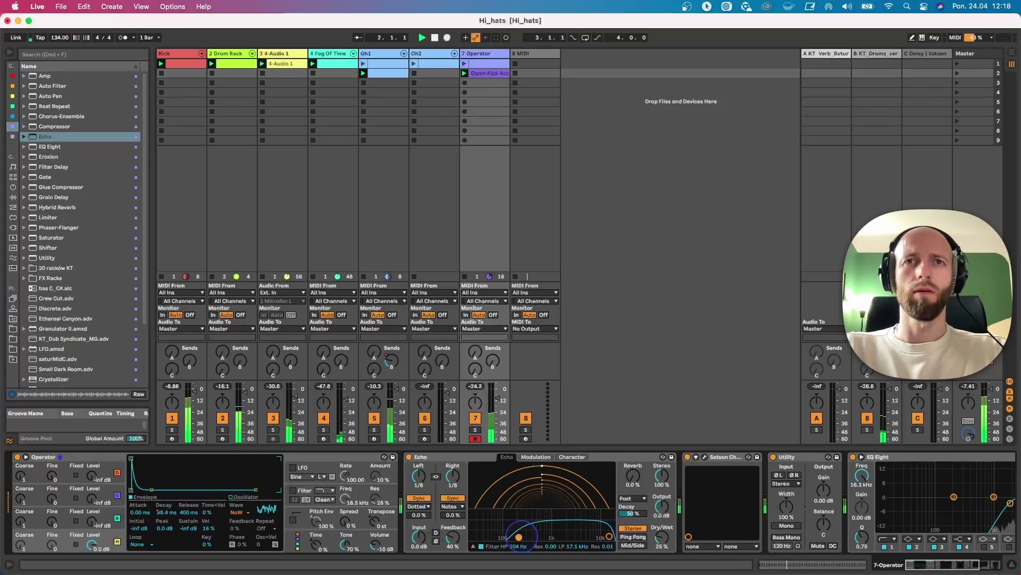
double_click(465, 456)
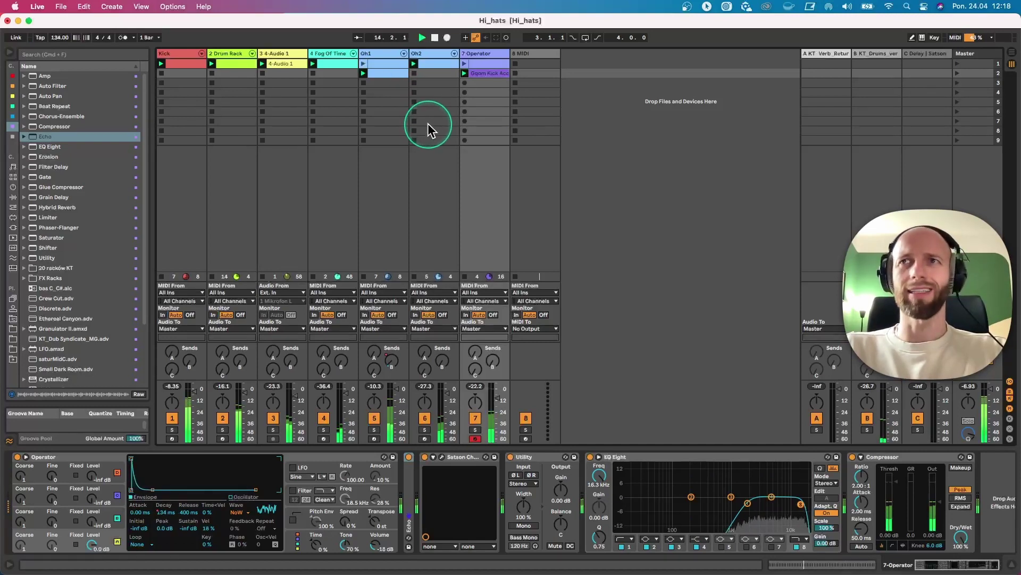
key(space)
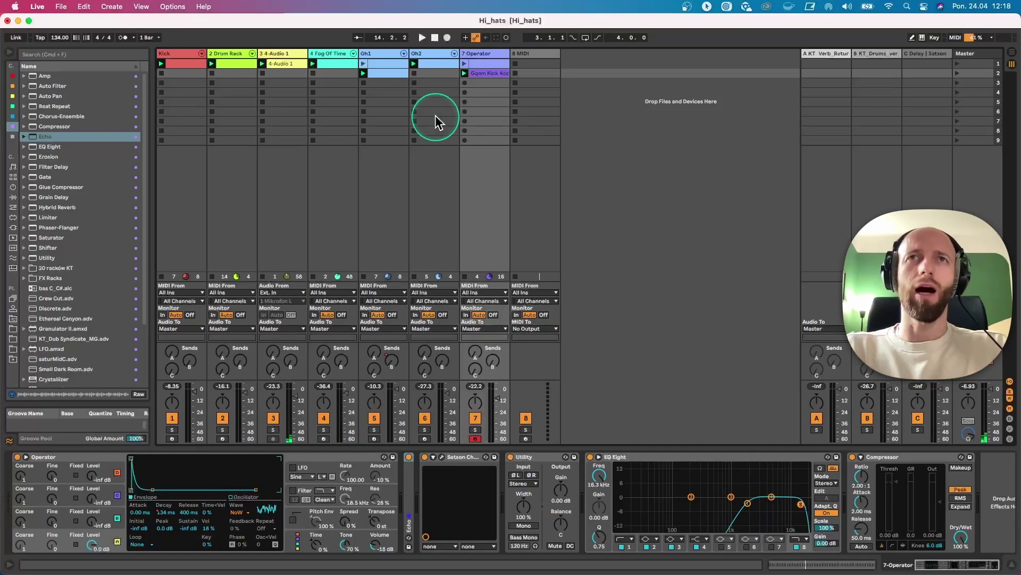
Solo hi-hat track 5 and add a Utility after its Drum Rack with the width set to 21%.
click(373, 55)
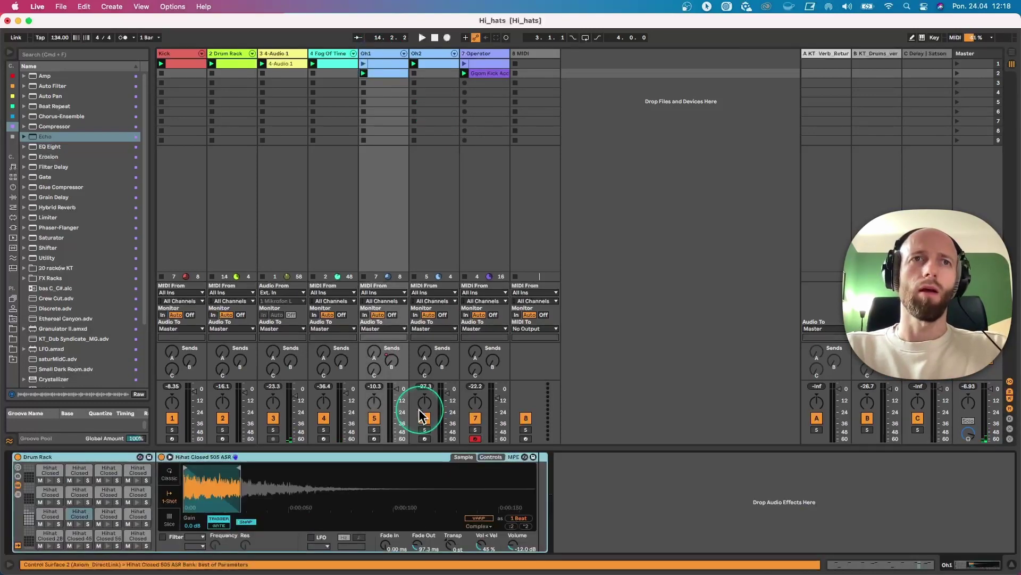
click(374, 430)
key(space)
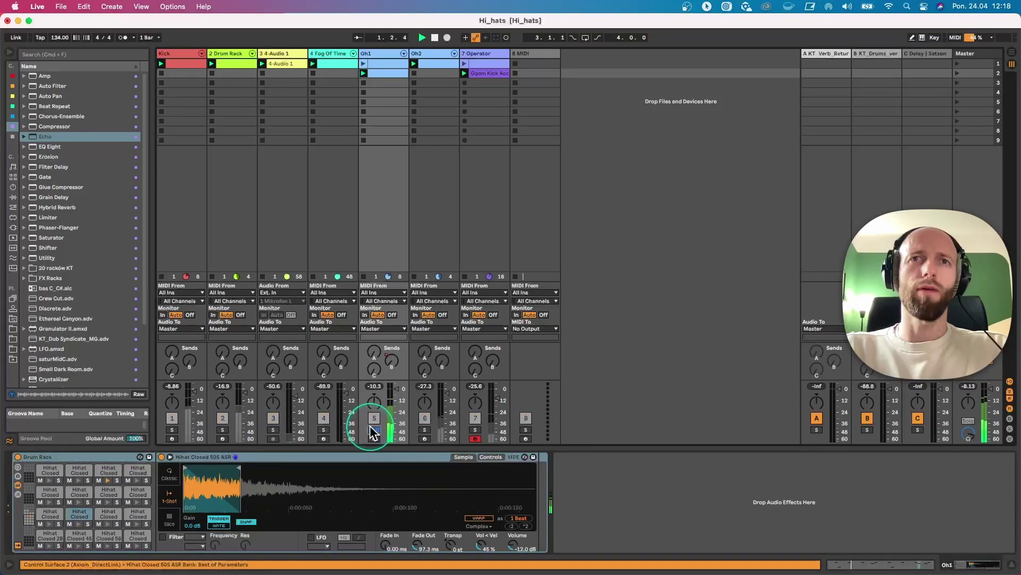
key(space)
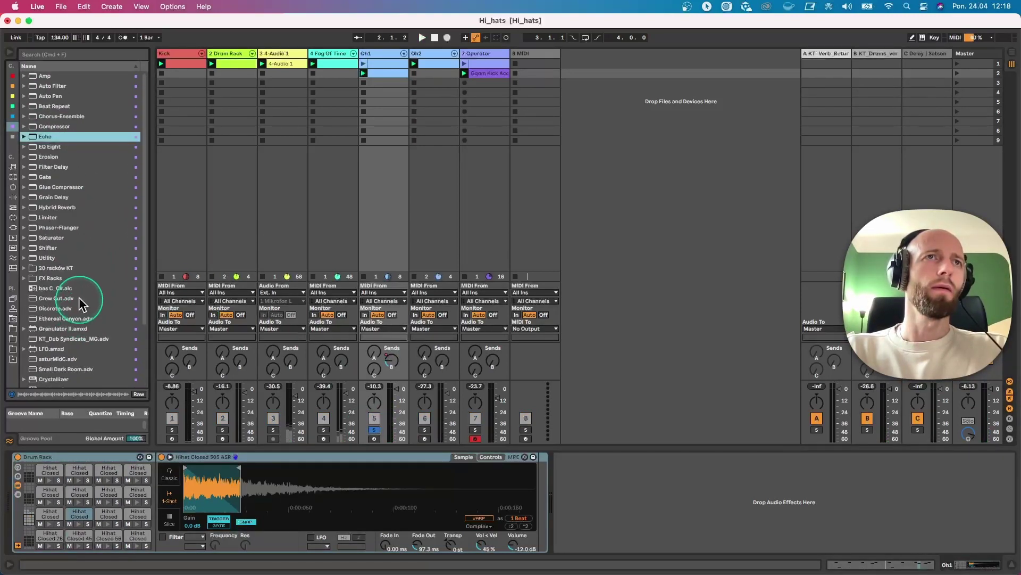
click(41, 258)
drag(41, 258, 572, 512)
key(space)
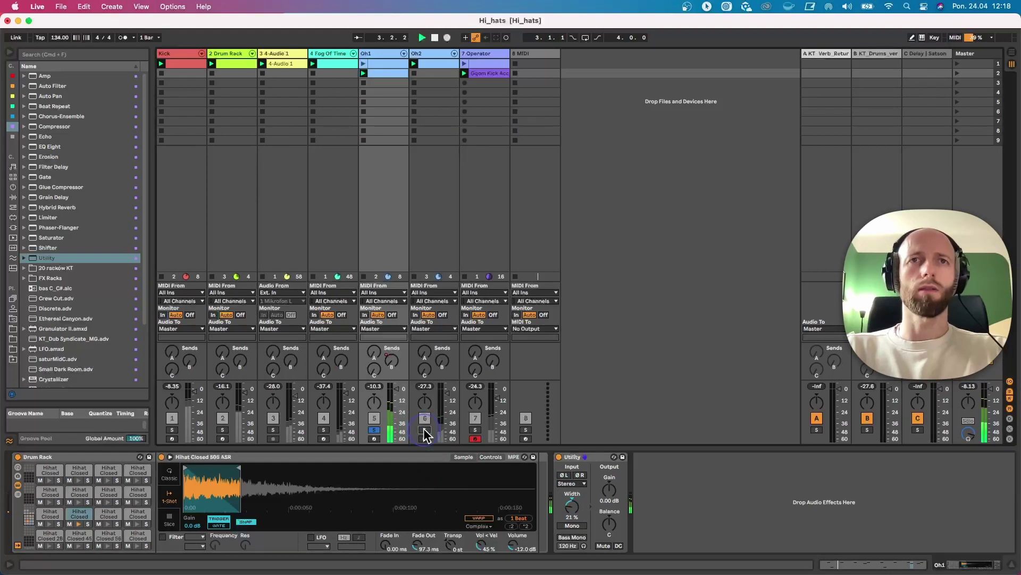
Solo hi-hat track 6, add a Utility with the width set to 53%, and unsolo the track.
click(424, 430)
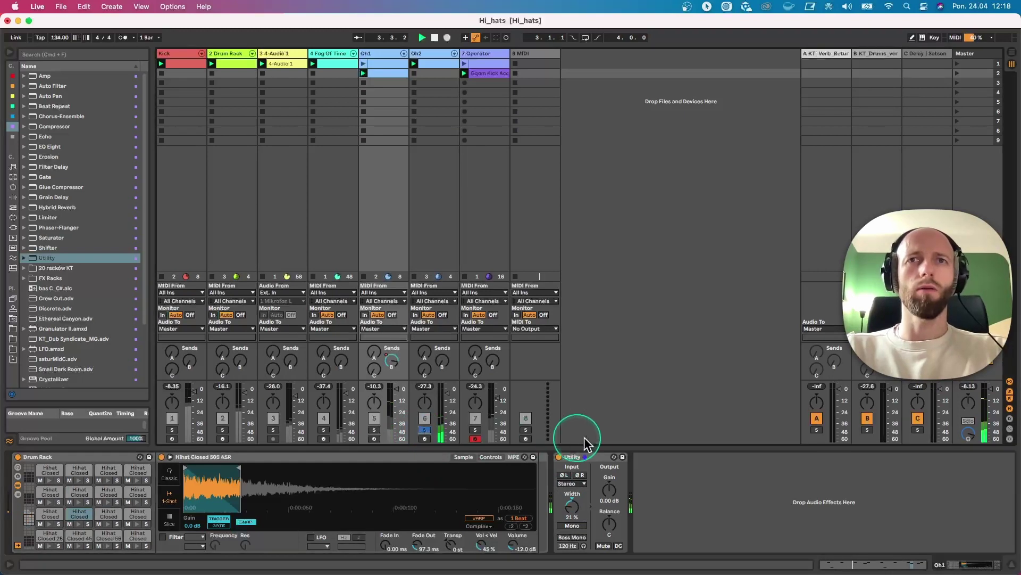
click(426, 251)
drag(575, 508, 574, 484)
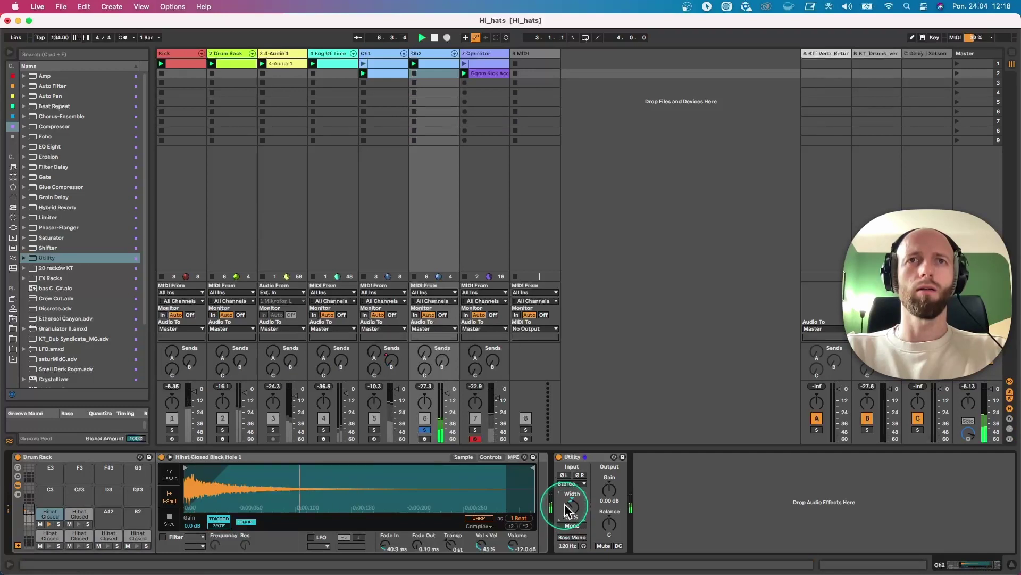
click(424, 428)
click(424, 429)
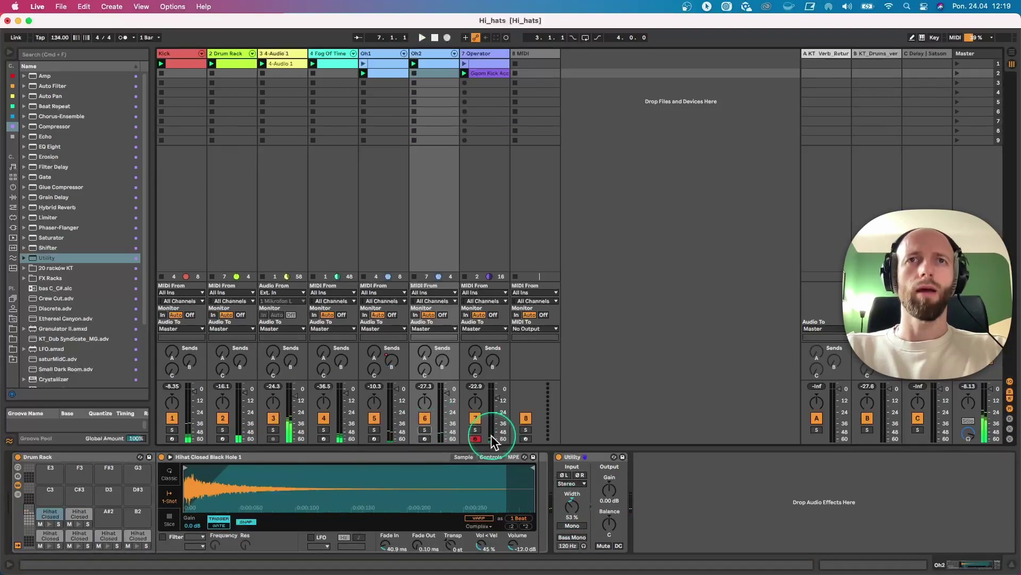
Solo the Operator track, duplicate its EQ Eight and fold the original one.
click(475, 430)
key(space)
click(482, 55)
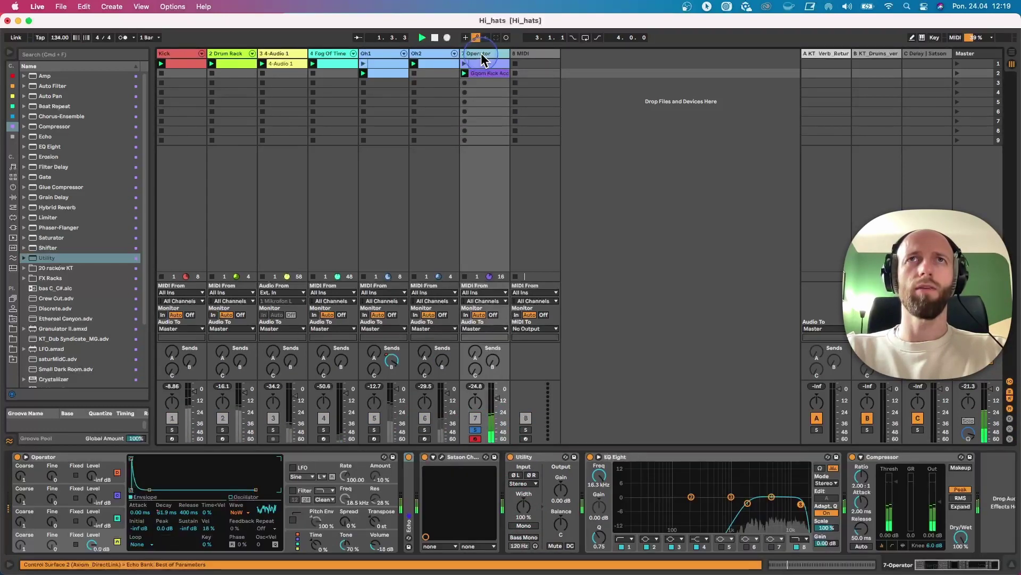
click(717, 456)
key(super+d)
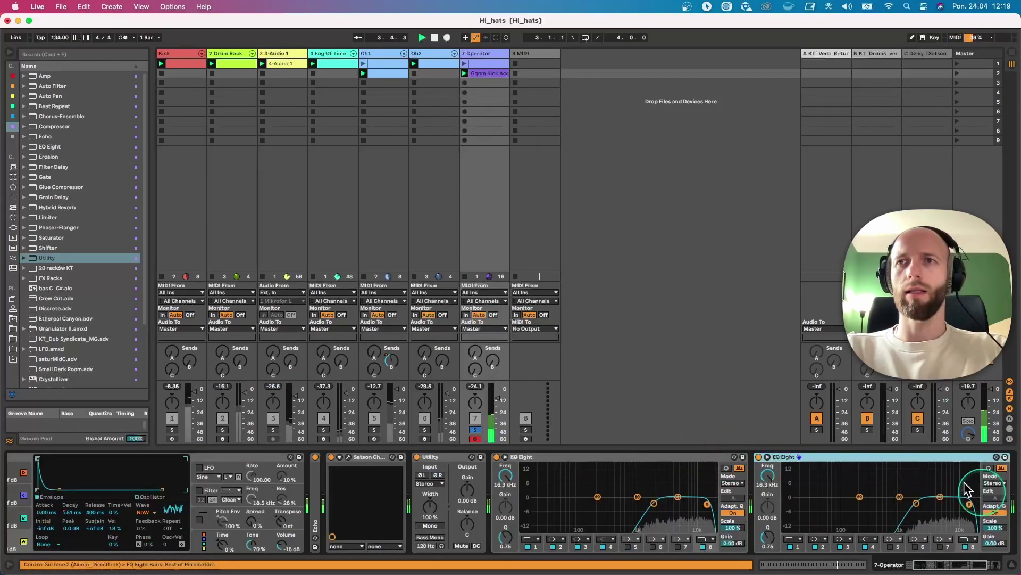
key(Delete)
Switch the duplicated EQ Eight to M/S mode and raise the mid channel's low cut to 3.30 kHz.
click(747, 482)
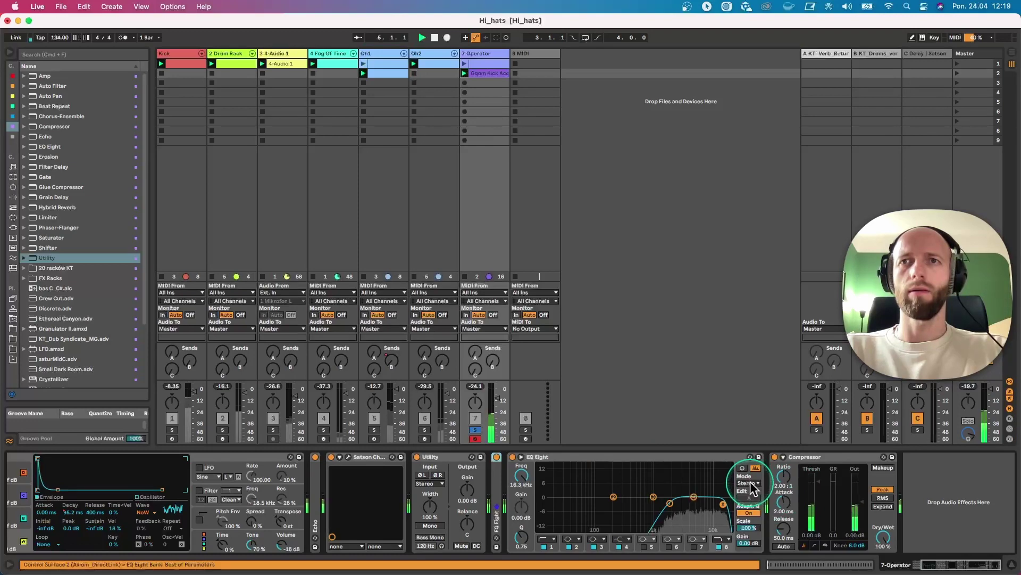
click(744, 506)
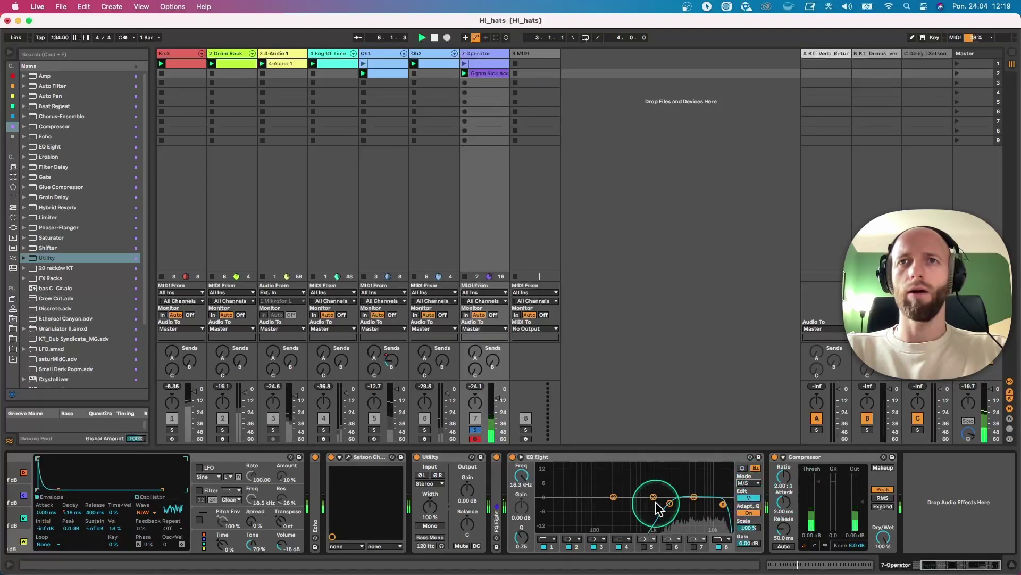
drag(671, 504, 683, 503)
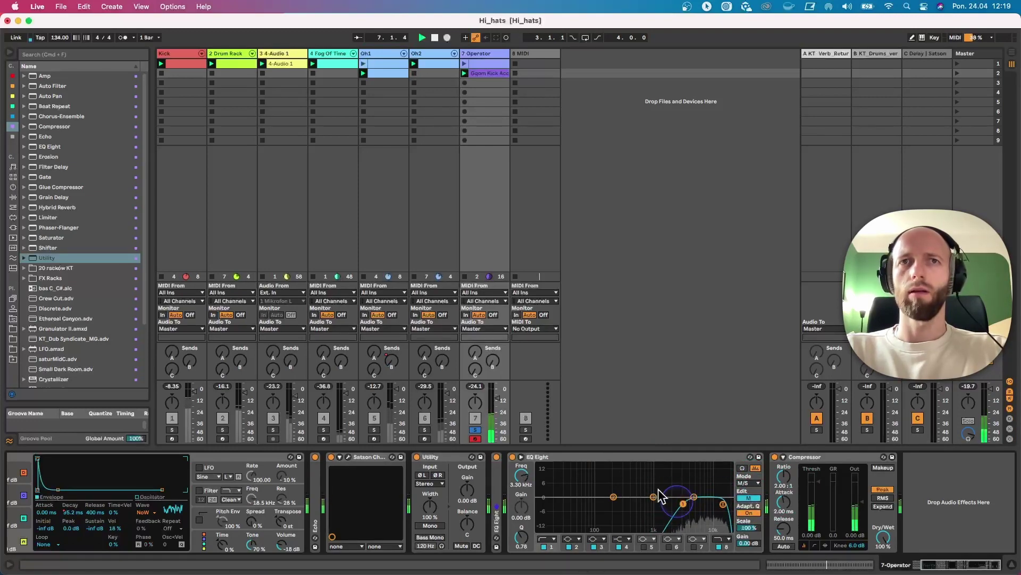
Add an EQ Eight to hi-hat track 5, solo the track and move the upper band to about 10.2 kHz.
click(391, 79)
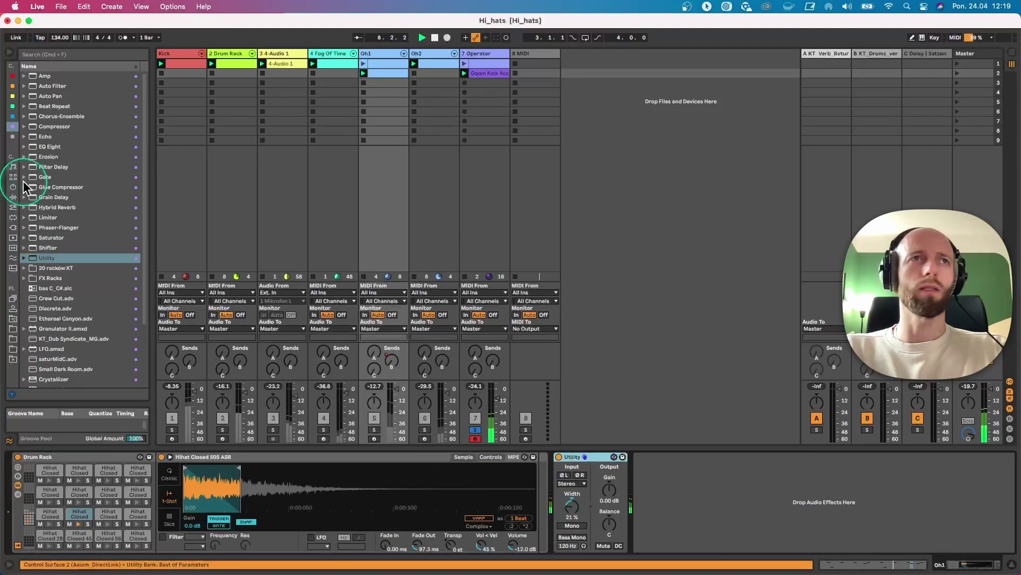
double_click(37, 147)
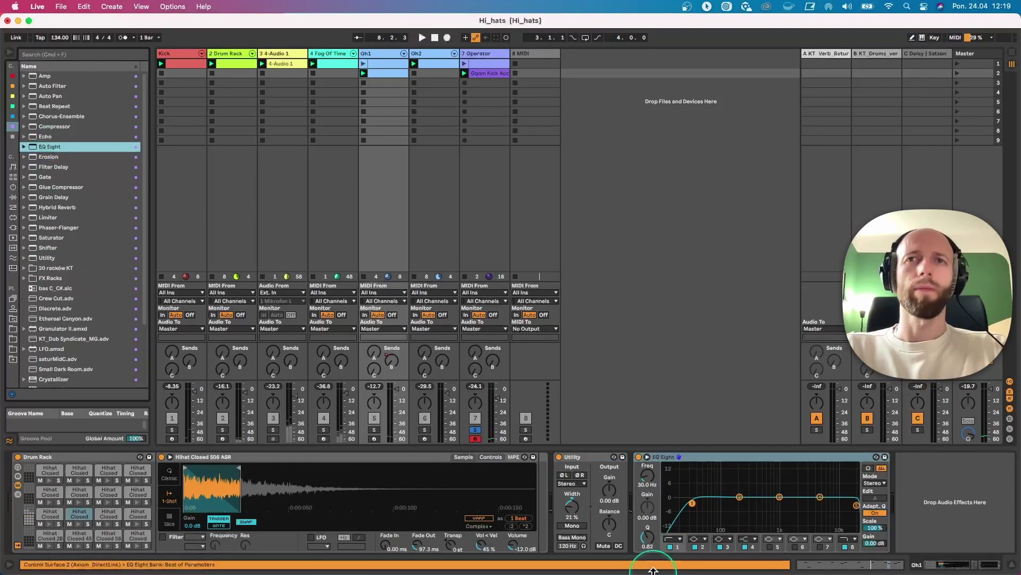
key(space)
key(space)
drag(820, 496, 840, 497)
click(374, 429)
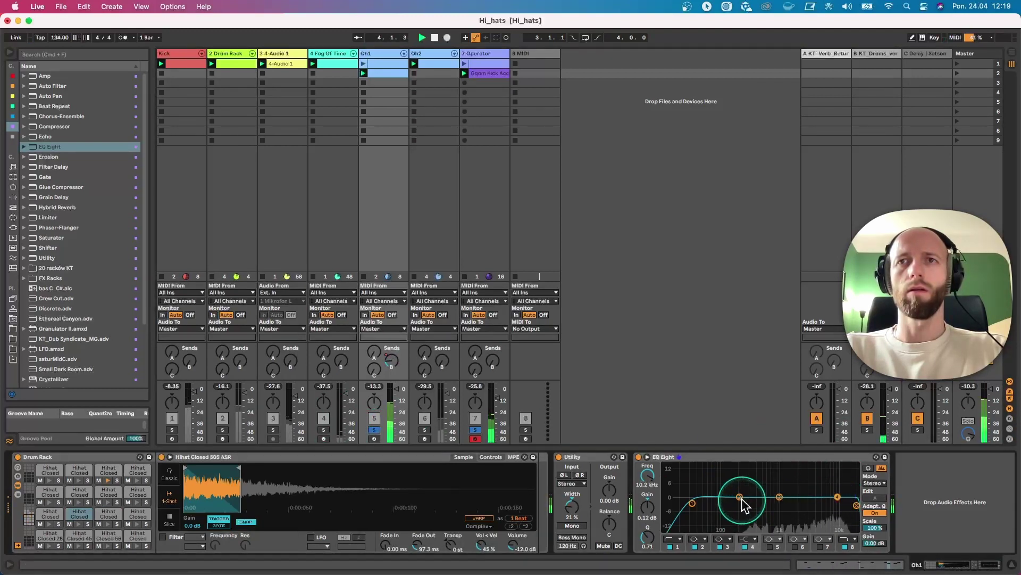
drag(739, 497, 837, 497)
In the Operator track's mid EQ, cut band 4 by 6.32 dB, set its filter shape and move it to 10.9 kHz.
click(478, 54)
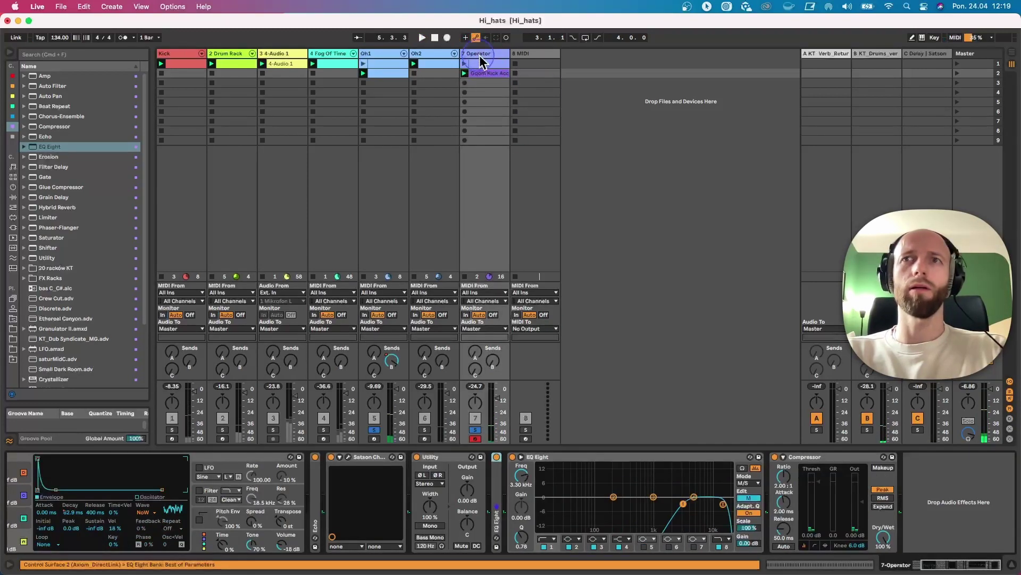
key(space)
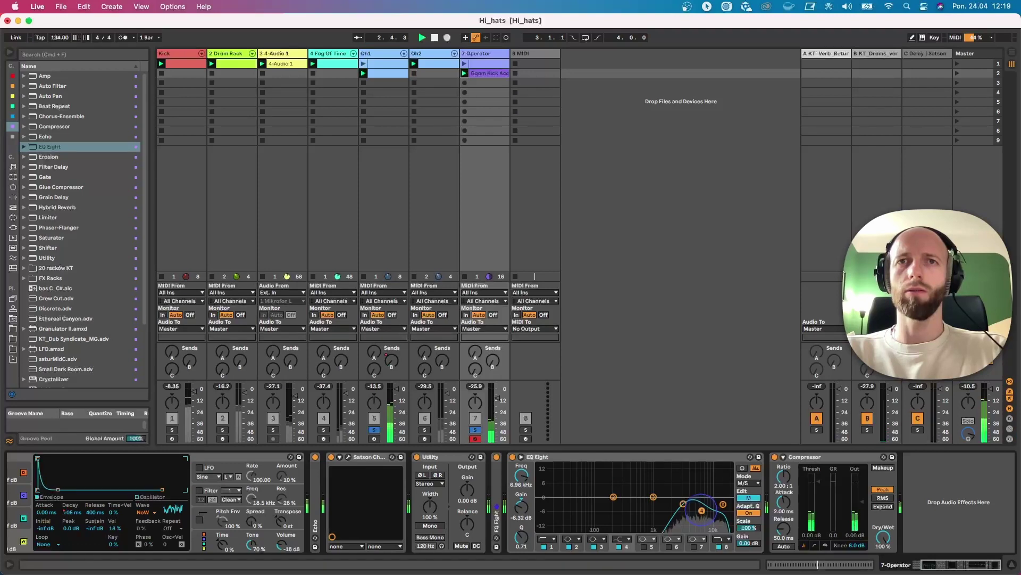
click(619, 538)
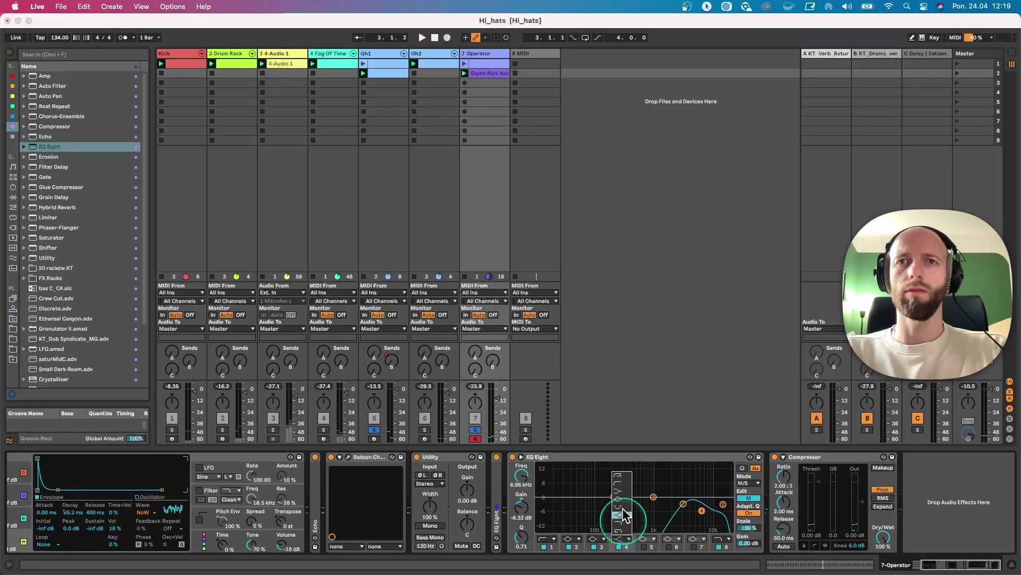
click(623, 513)
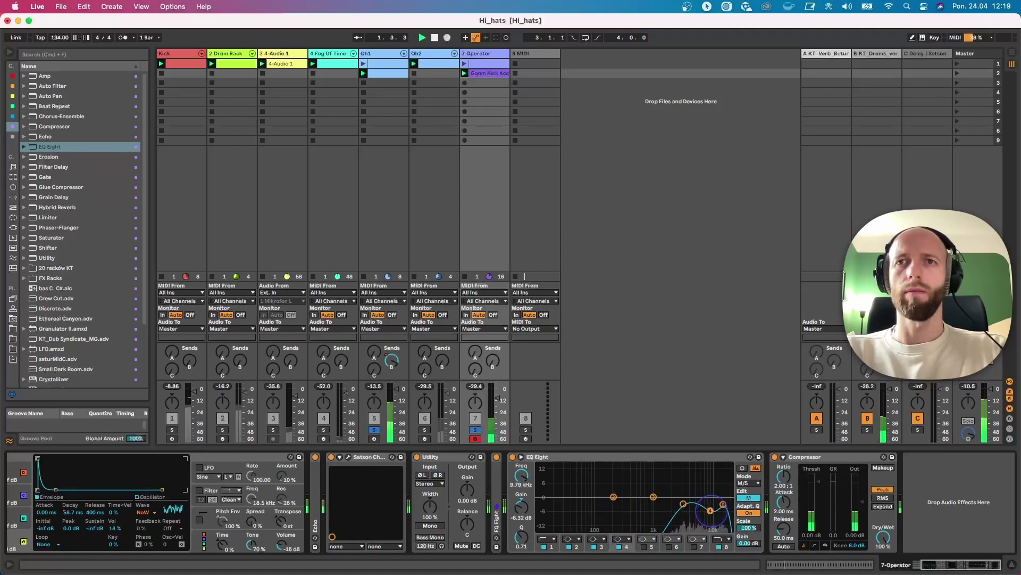
drag(711, 510, 714, 510)
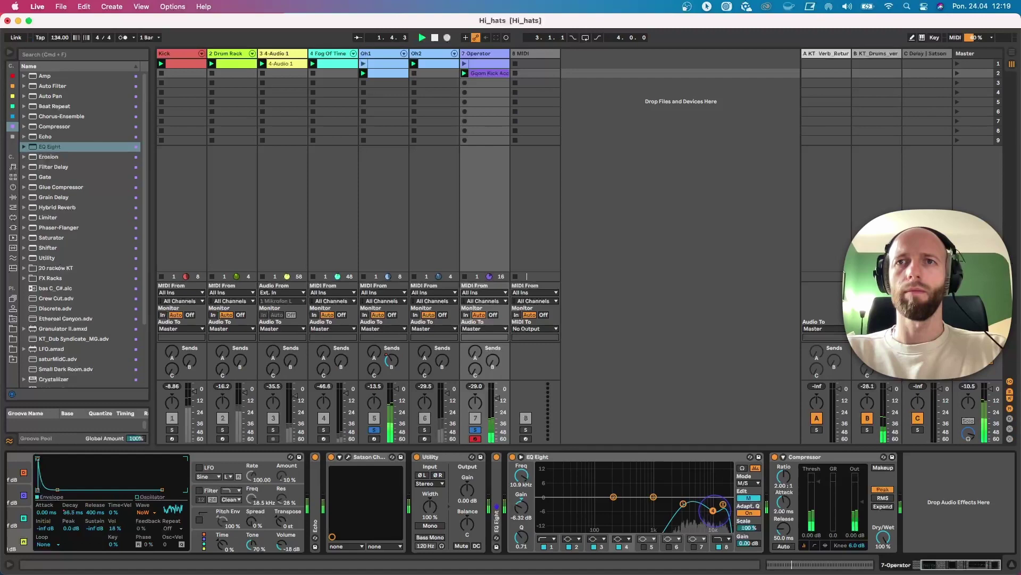
Boost the side channel's upper band by 3.10 dB at 8.25 kHz and set the Operator track's Echo to 29% dry/wet.
click(748, 497)
drag(707, 497, 708, 495)
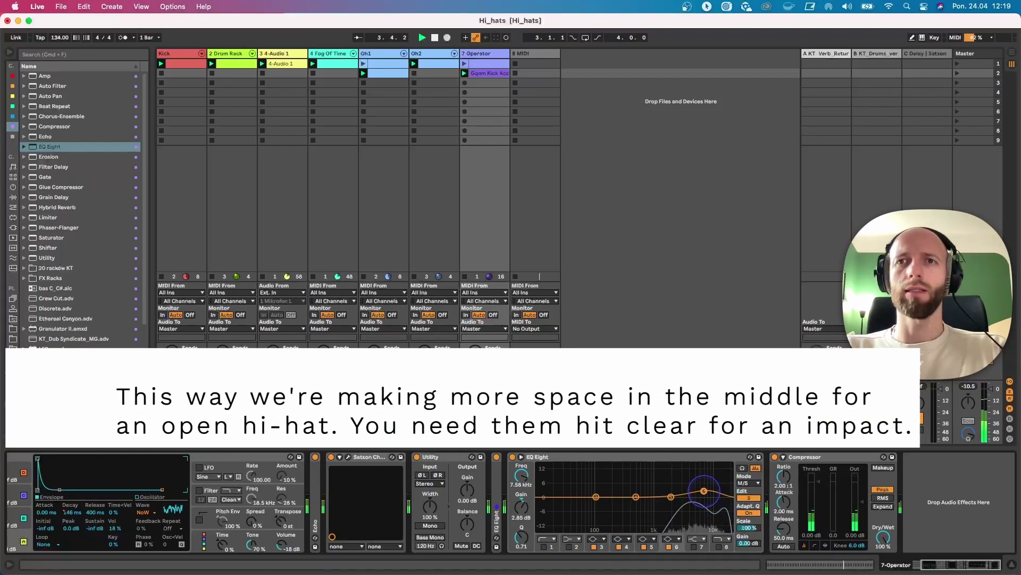
double_click(315, 505)
drag(568, 538, 568, 533)
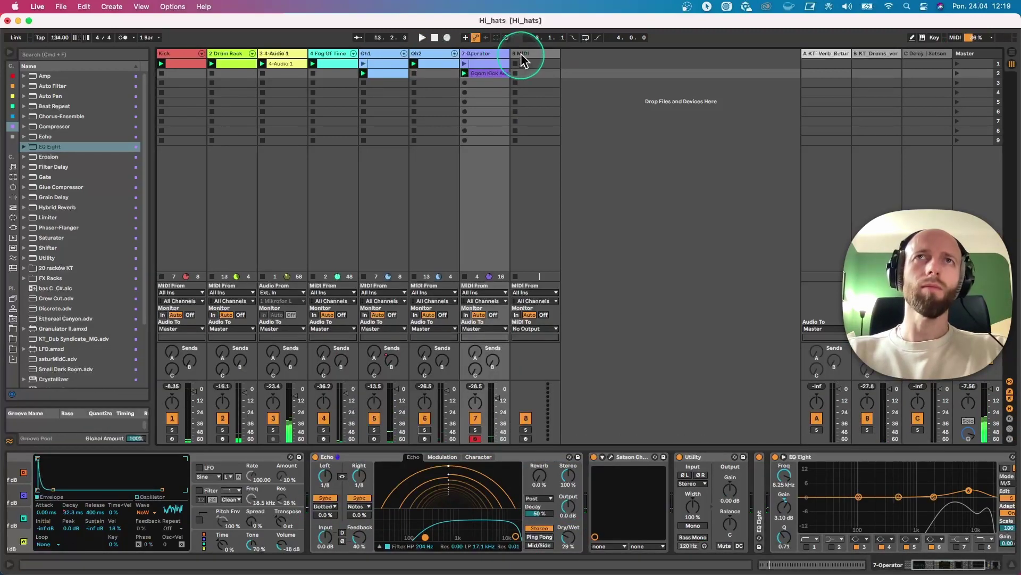
Load an empty Drum Rack onto MIDI track 8 and preview samples in the Tambourine folder.
click(522, 55)
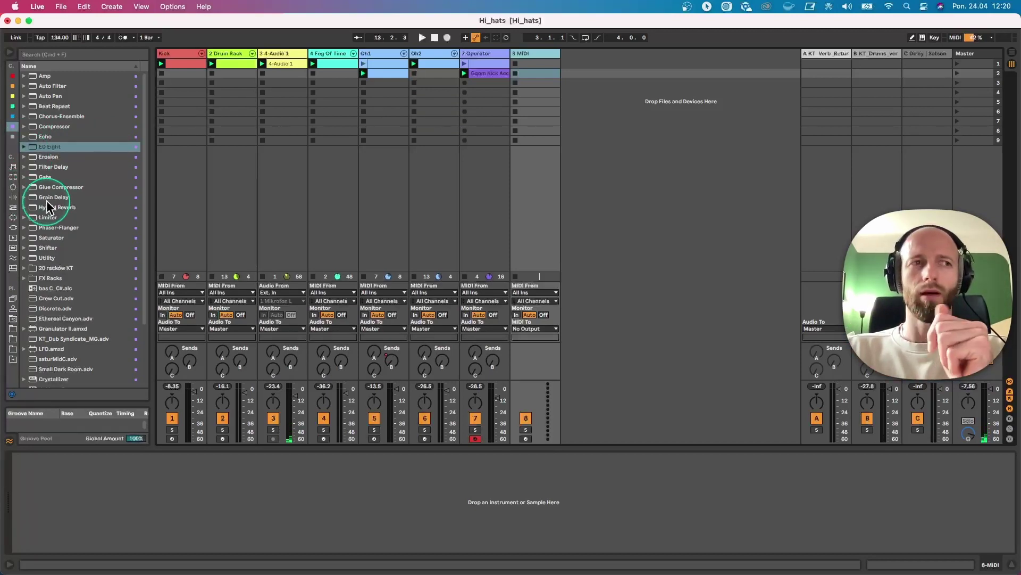
click(13, 176)
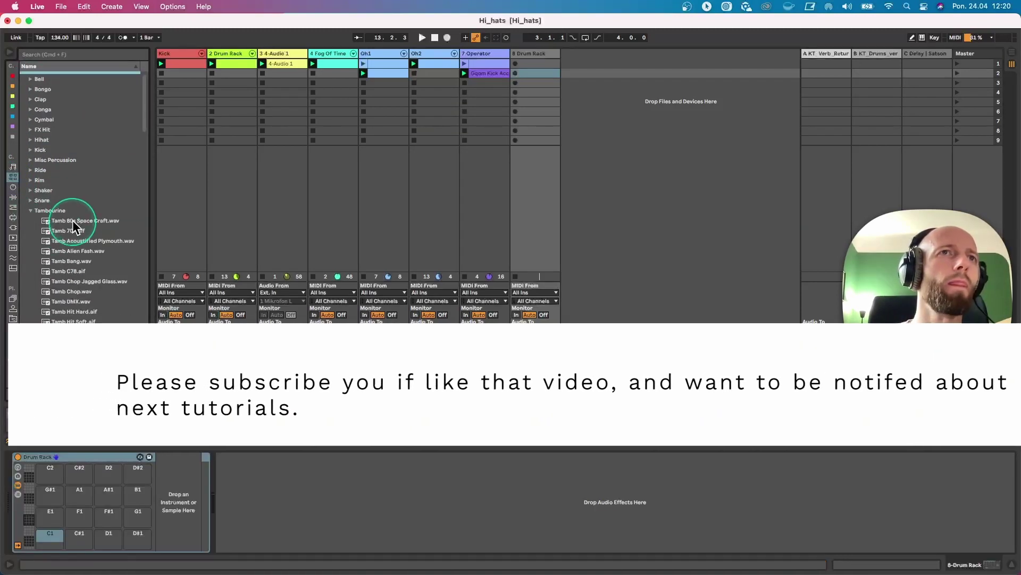
click(82, 281)
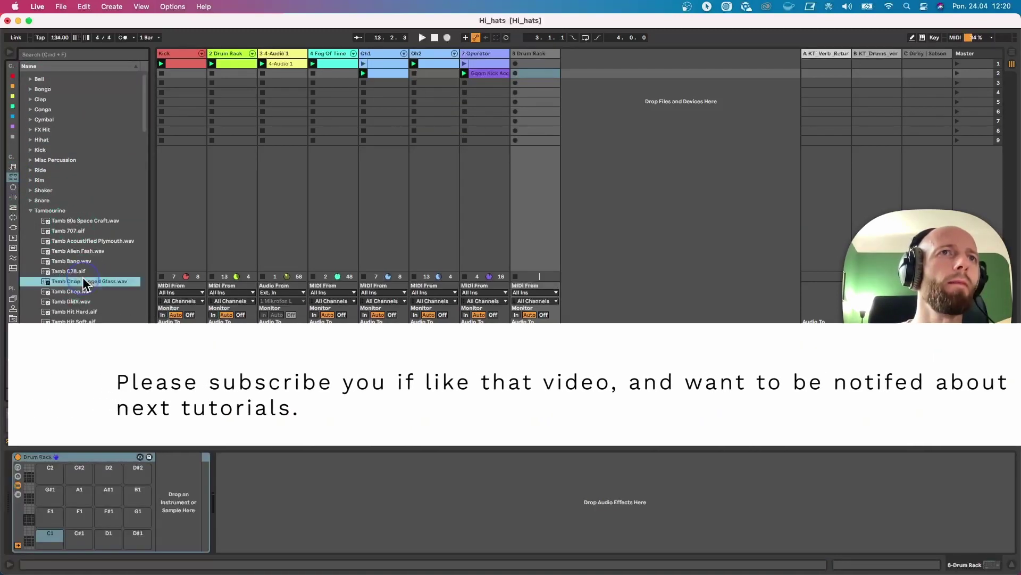
scroll(82, 279, down, 1)
click(80, 289)
click(72, 296)
scroll(71, 287, down, 4)
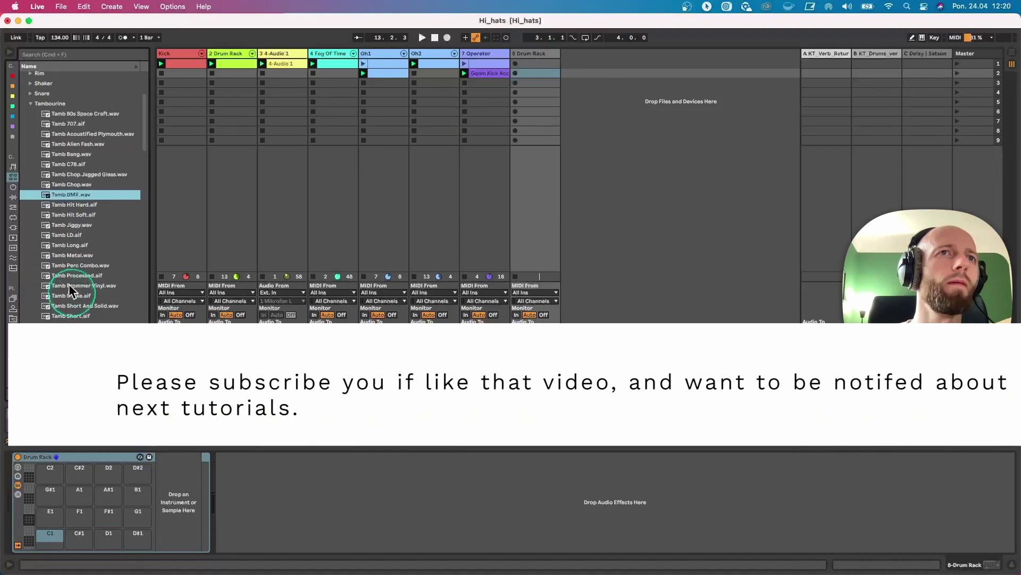
Preview more tambourine samples and place Tamb Hit Hard and Tamb Hit Soft on Drum Rack pads E1 and F1.
click(75, 255)
click(77, 235)
click(76, 215)
click(76, 224)
click(76, 215)
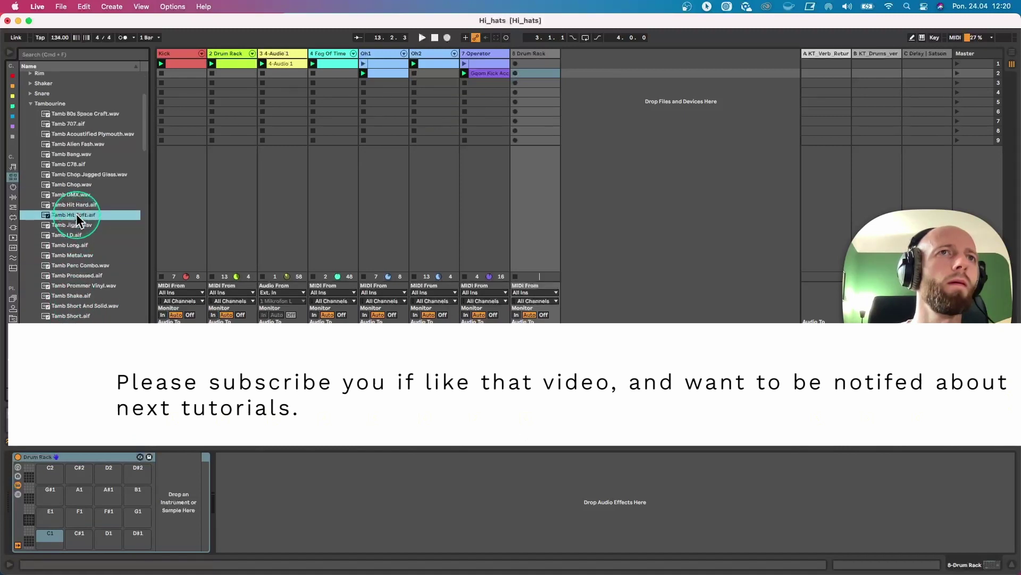
shift+click(76, 204)
drag(76, 204, 57, 526)
Preview further tambourines and place Tamb Short and Tamb Source on Drum Rack pads G#1 and A1.
click(65, 164)
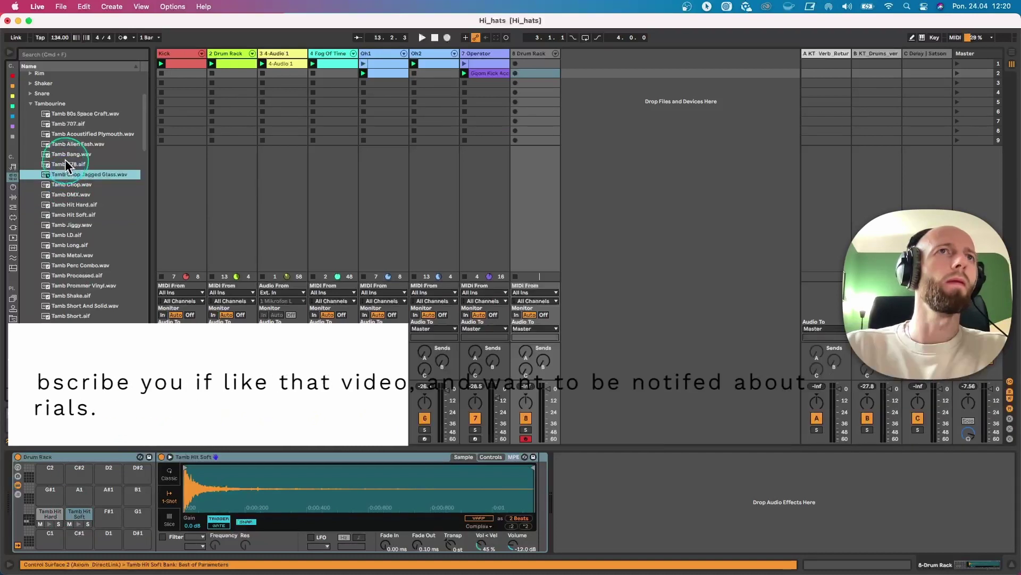
click(67, 154)
key(Up)
key(Up)
key(Up)
key(Up)
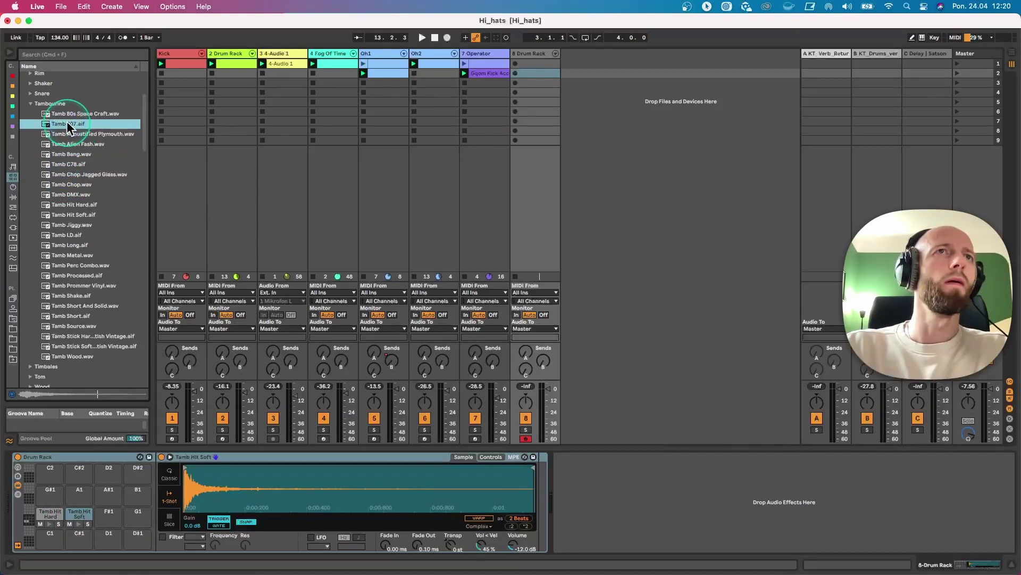
click(82, 306)
click(80, 316)
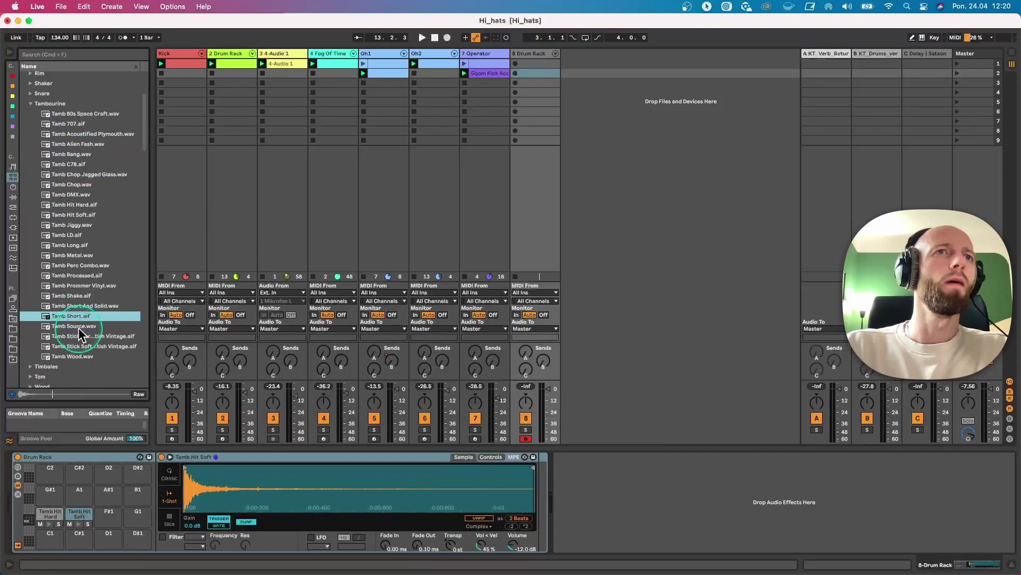
click(78, 326)
click(74, 318)
drag(74, 317, 61, 506)
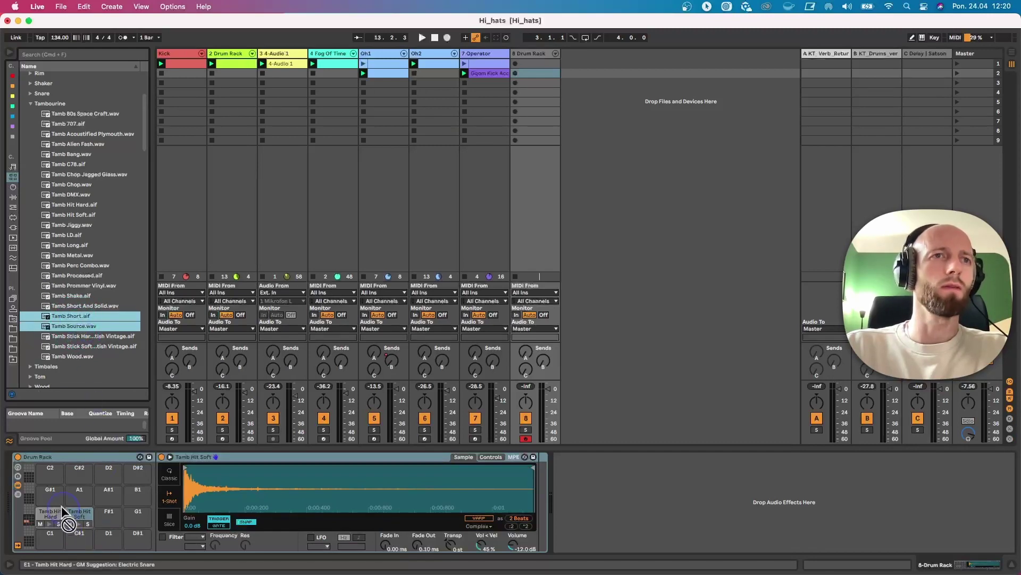
Create a one-bar MIDI clip in the tambourine track's first slot and launch it with the rest of the set.
double_click(528, 64)
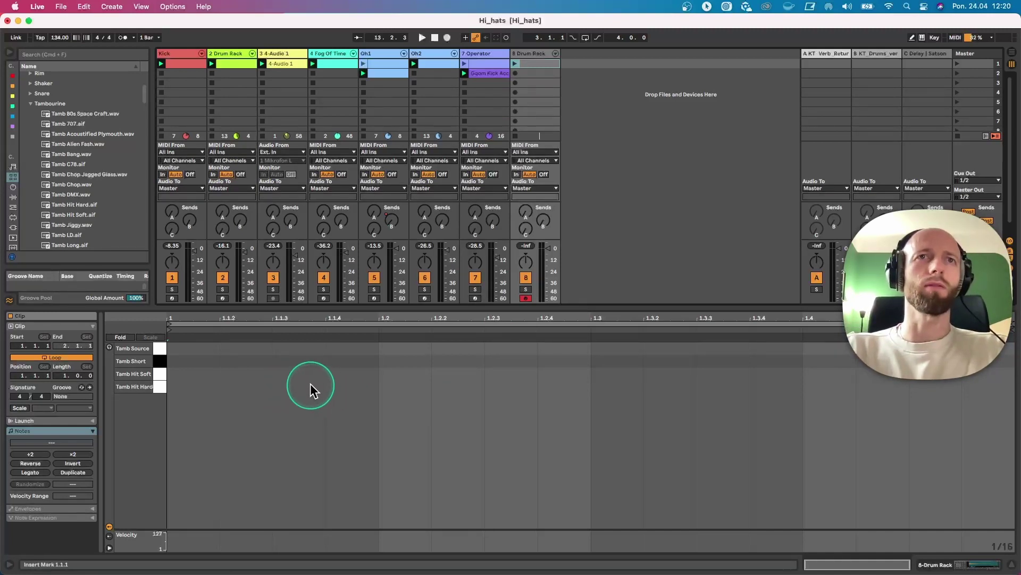
key(space)
click(515, 64)
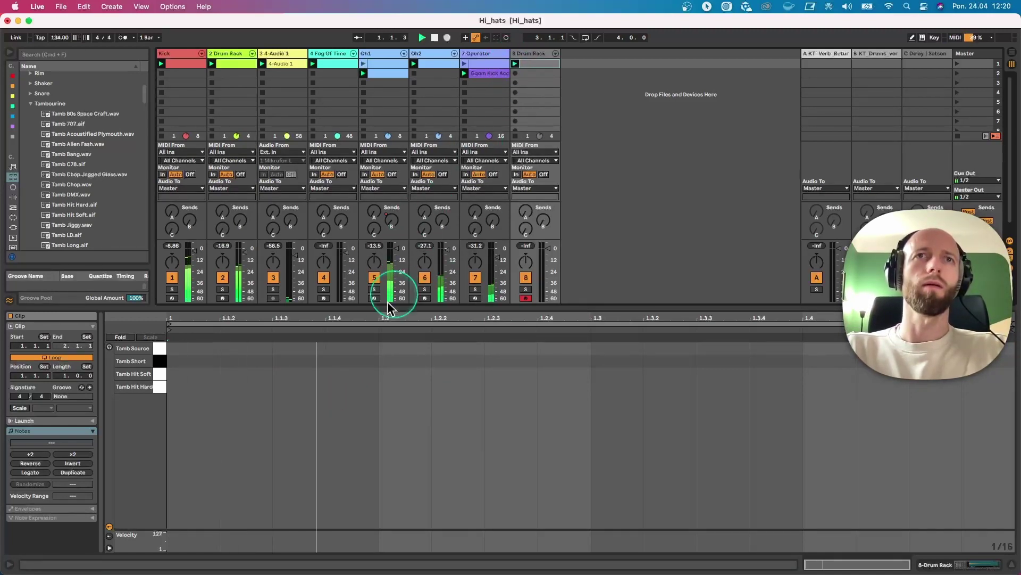
Write Tamb Hit Hard notes on the offbeats at 1.1.3, 1.2.3, 1.3.3 and 1.4.3 and play the pattern.
double_click(358, 387)
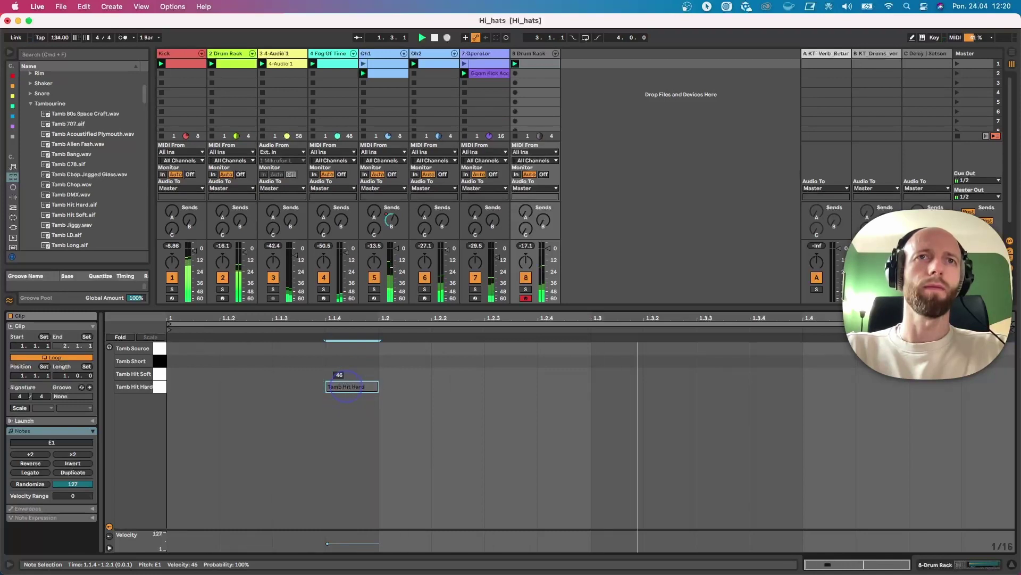
double_click(564, 375)
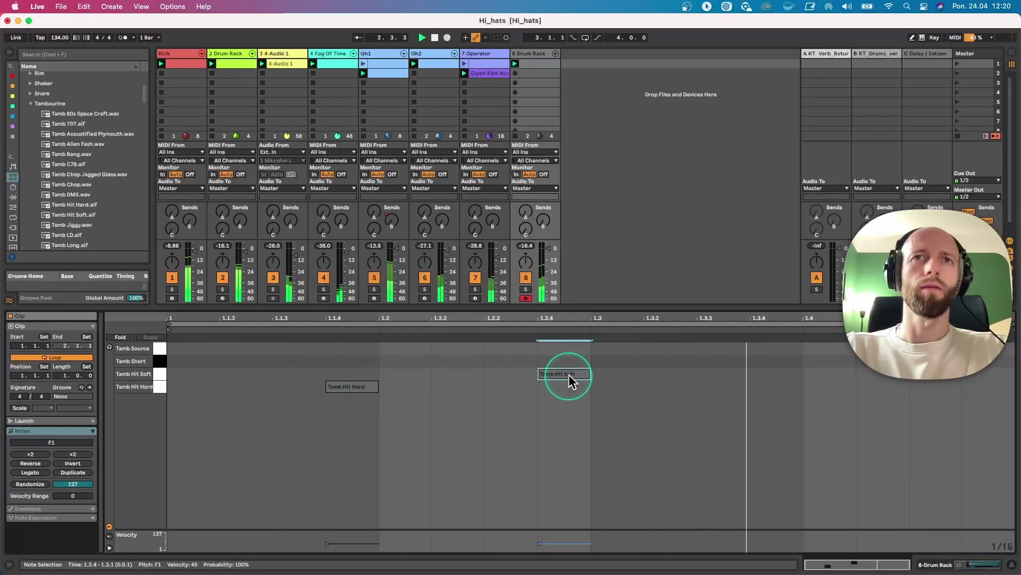
drag(365, 387, 305, 387)
drag(556, 387, 525, 388)
double_click(721, 388)
double_click(951, 392)
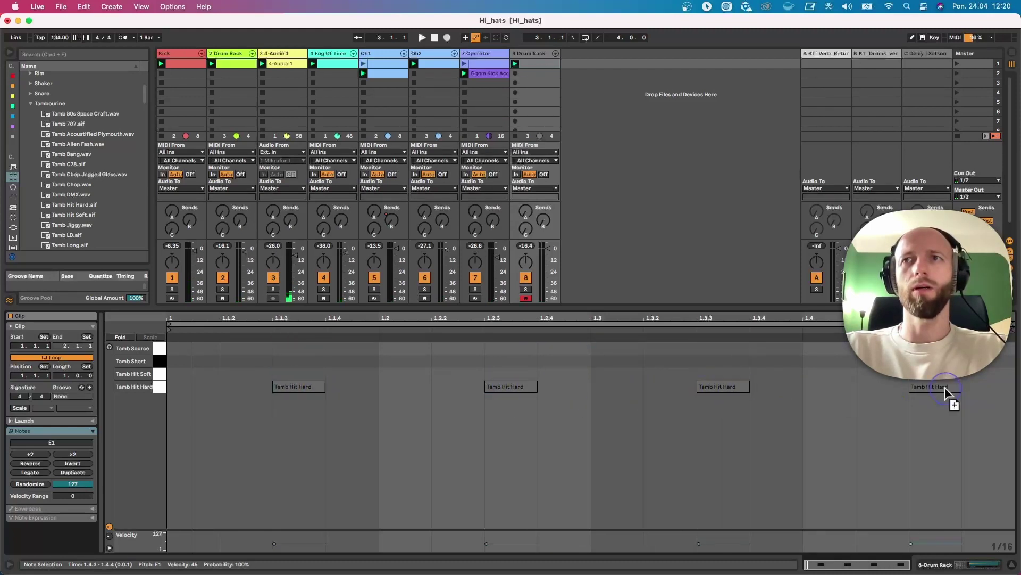
key(space)
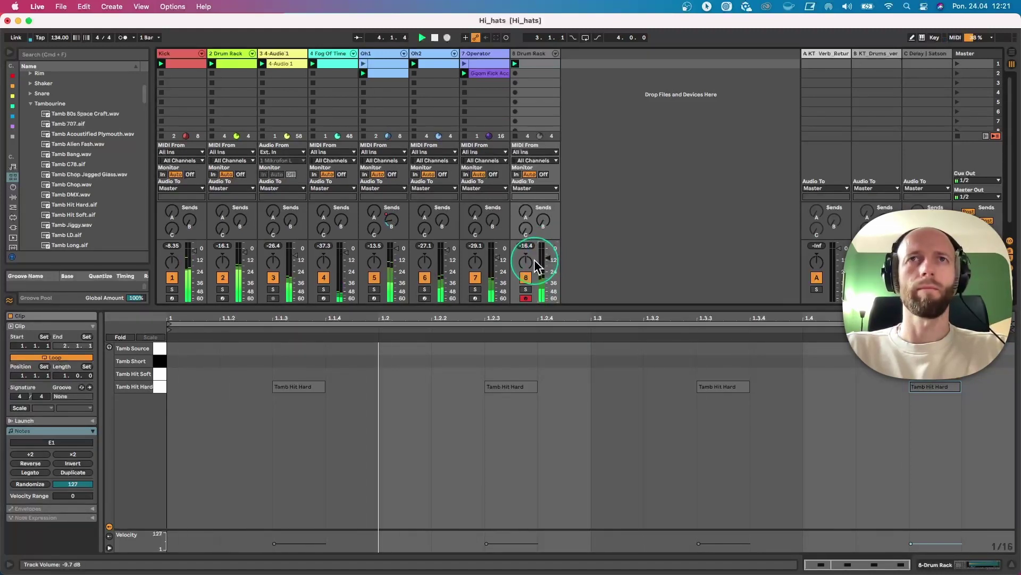
Pan the tambourine Drum Rack track off-centre and, with the Ch2 clip playing, pan Ch2 off-centre too.
mouse_move(536, 260)
mouse_down()
mouse_move(535, 269)
mouse_move(548, 257)
mouse_up()
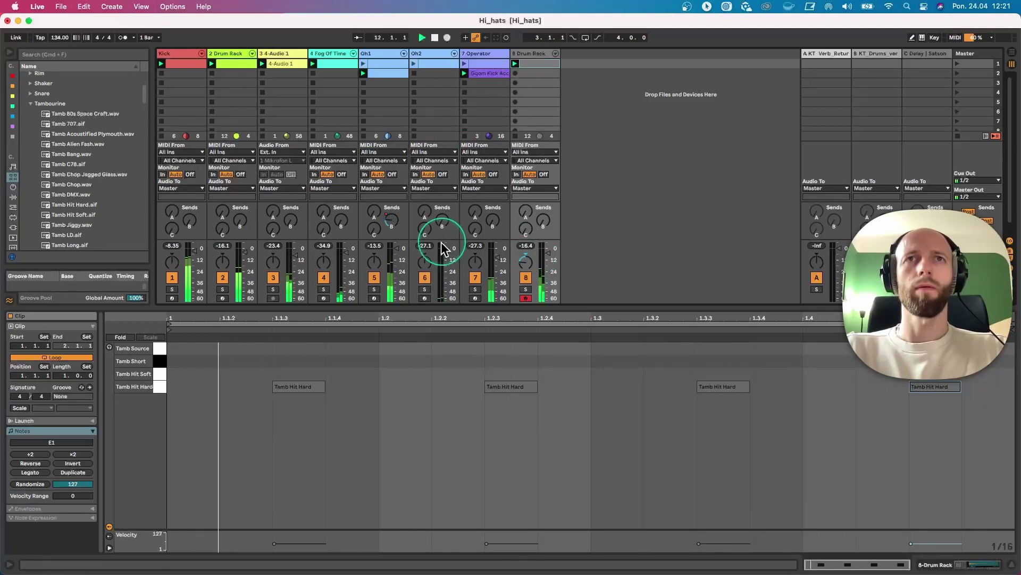
click(415, 63)
drag(427, 267, 446, 253)
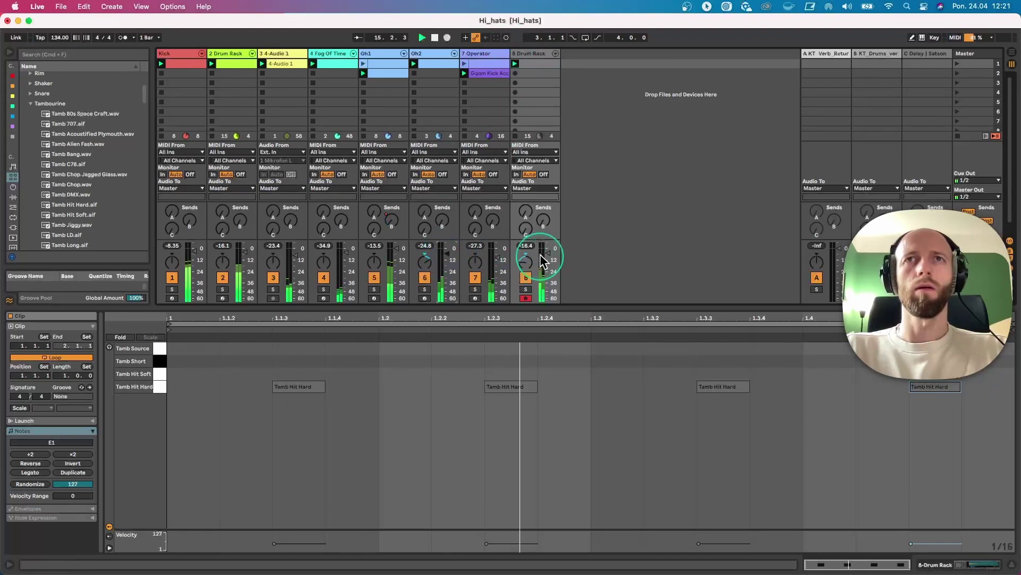
Duplicate the tambourine clip into the track's second slot, launch the copy and stop the Ch2 clip.
click(482, 63)
click(531, 64)
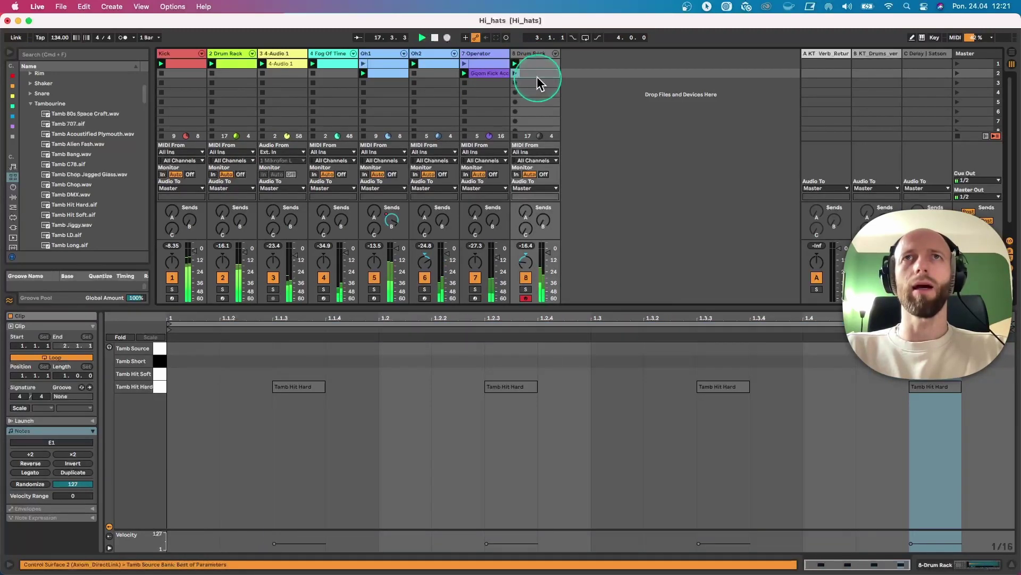
click(436, 63)
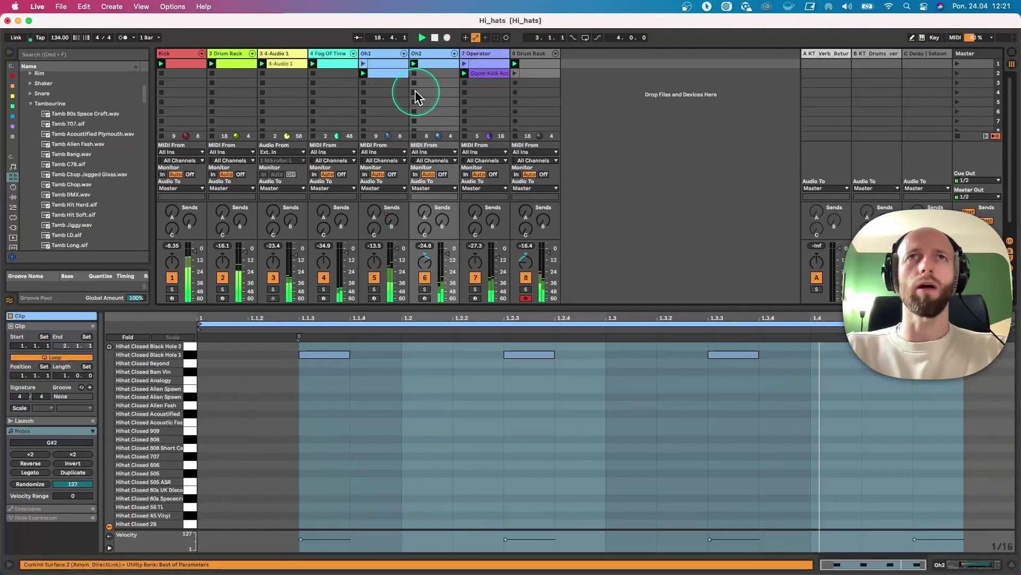
click(540, 65)
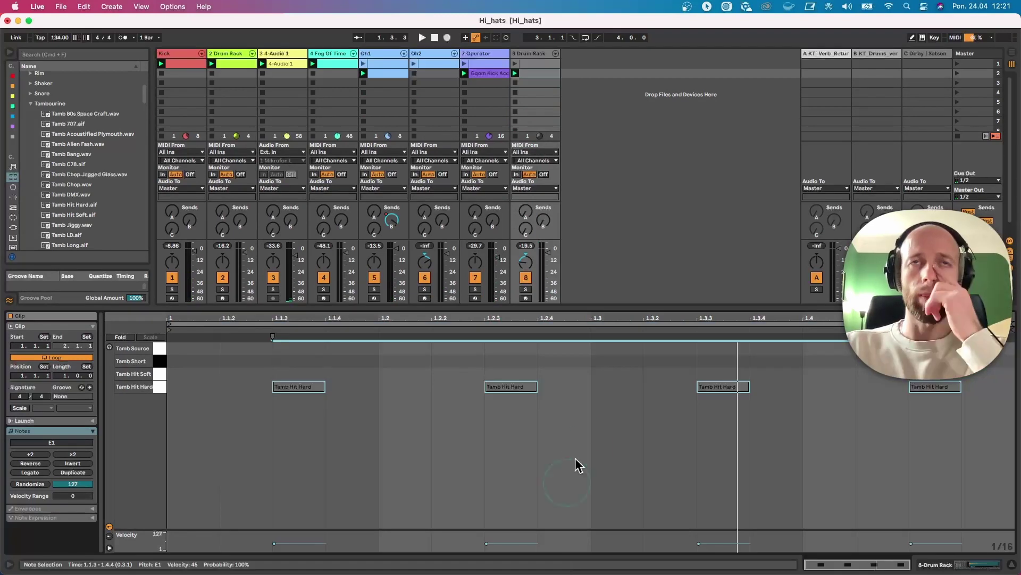
Delete all notes from the duplicated tambourine clip.
click(490, 476)
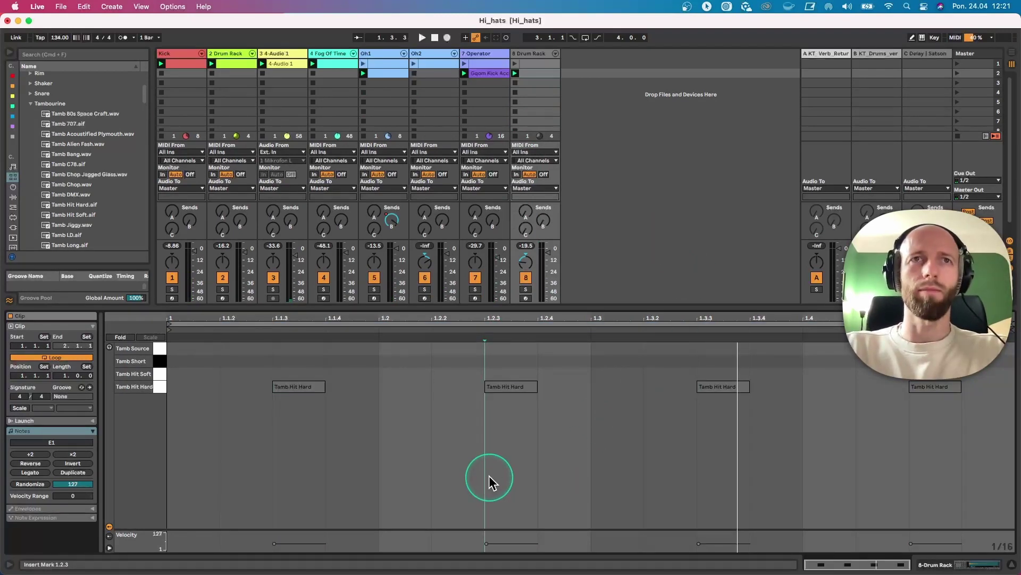
key(super+a)
key(BackSpace)
click(272, 291)
click(251, 377)
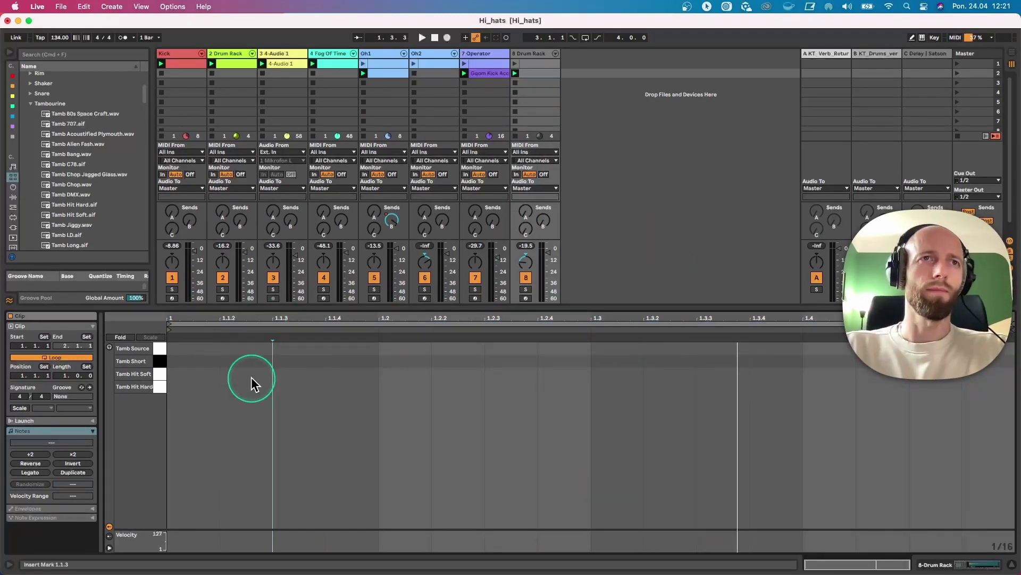
Add a Tamb Short note at 1.1.2 and a Tamb Hit Hard note at 1.1.4, and start playback.
double_click(251, 375)
drag(251, 374, 251, 361)
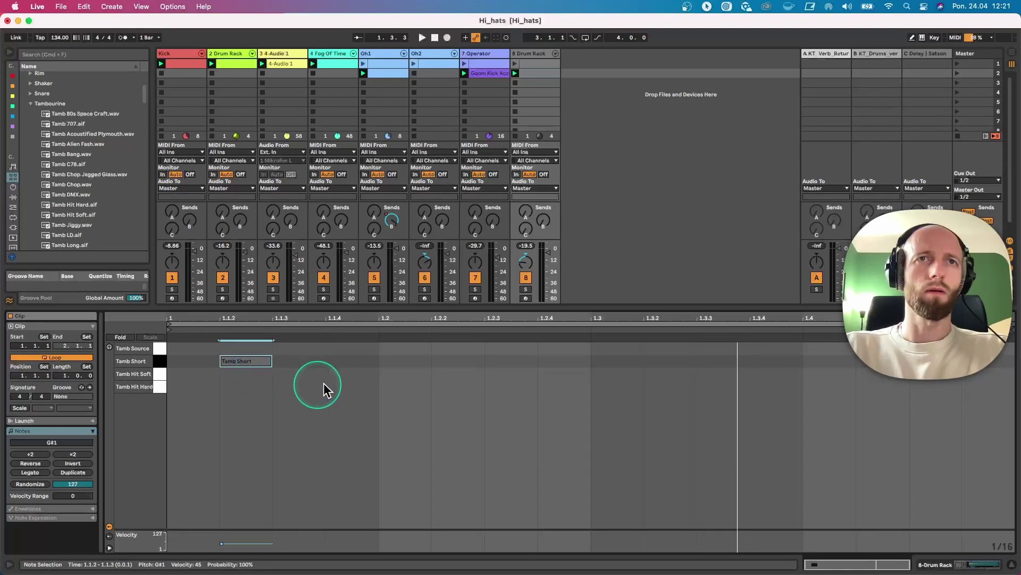
double_click(333, 387)
key(space)
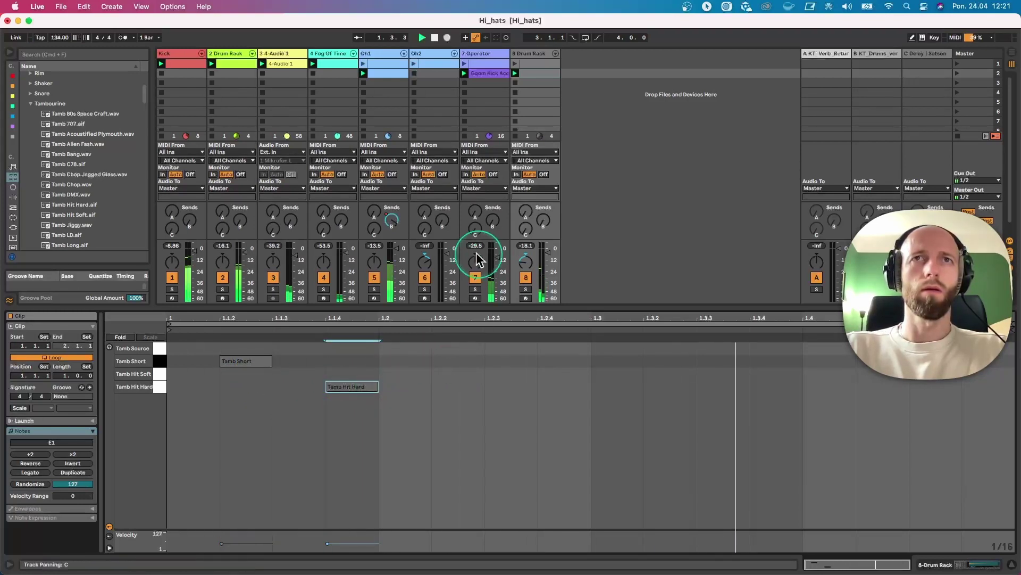
Reset Ch2's panning to centre and add a Tamb Source note at about 1.2.3 in the tambourine clip.
click(425, 260)
key(Delete)
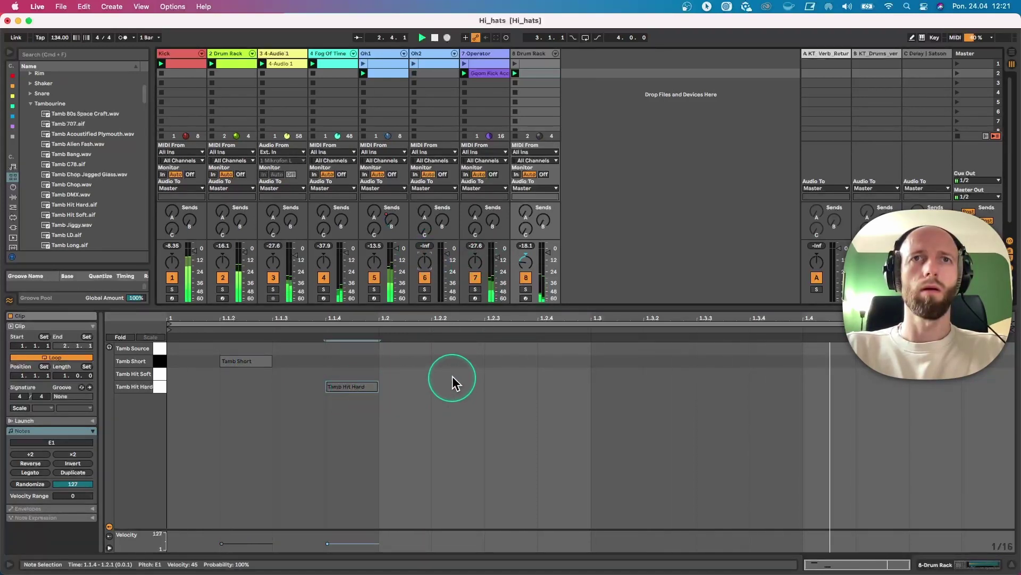
double_click(501, 361)
mouse_move(516, 366)
mouse_down()
mouse_move(670, 406)
mouse_move(462, 389)
mouse_move(463, 360)
mouse_move(518, 358)
mouse_move(512, 350)
mouse_up()
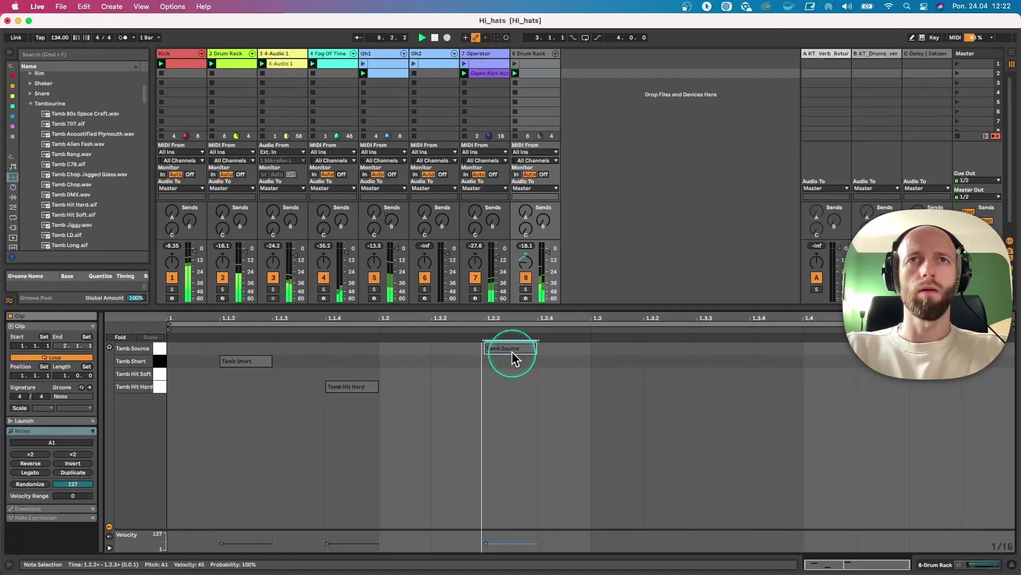
Add an Echo to the tambourine track and unlink its left and right delay times.
double_click(529, 54)
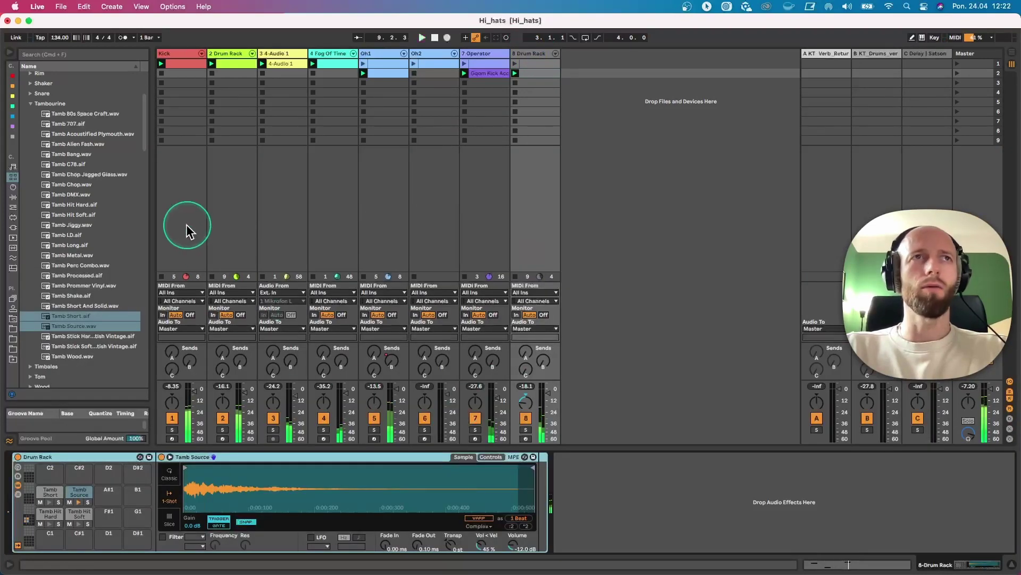
click(12, 127)
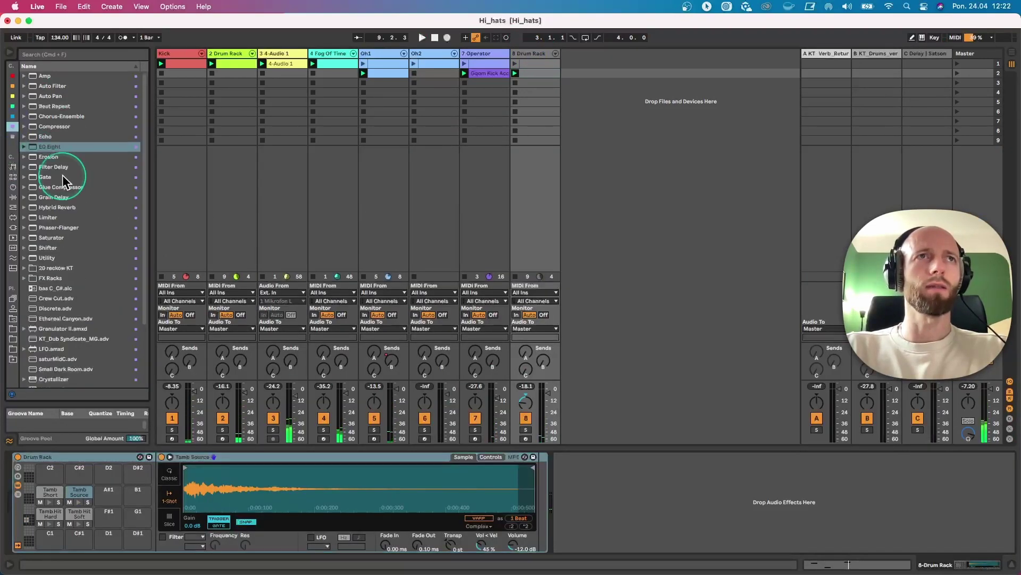
double_click(45, 136)
click(586, 479)
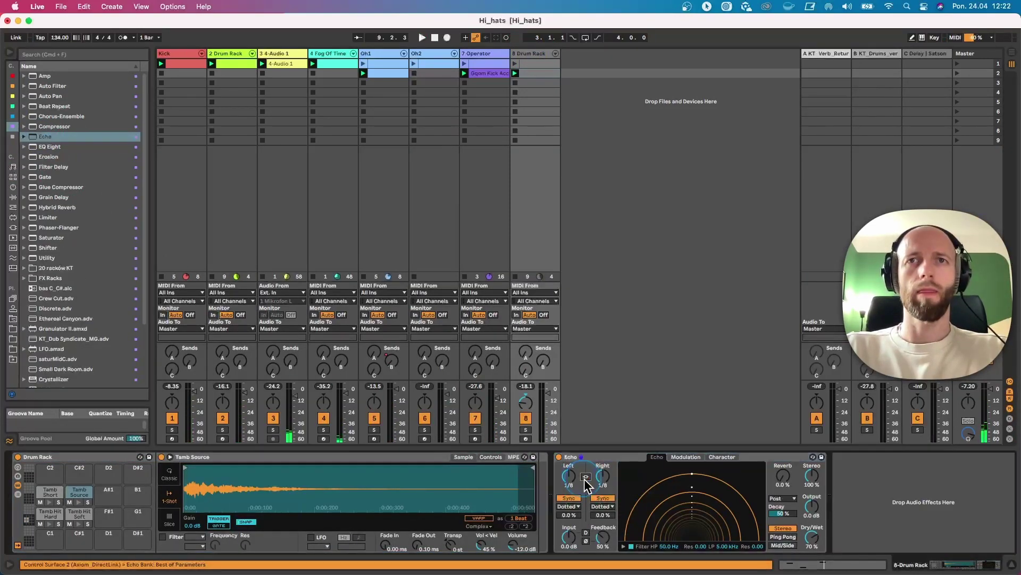
Set the Echo's right delay to Notes sync at 1/16 and its feedback to 38%.
click(599, 515)
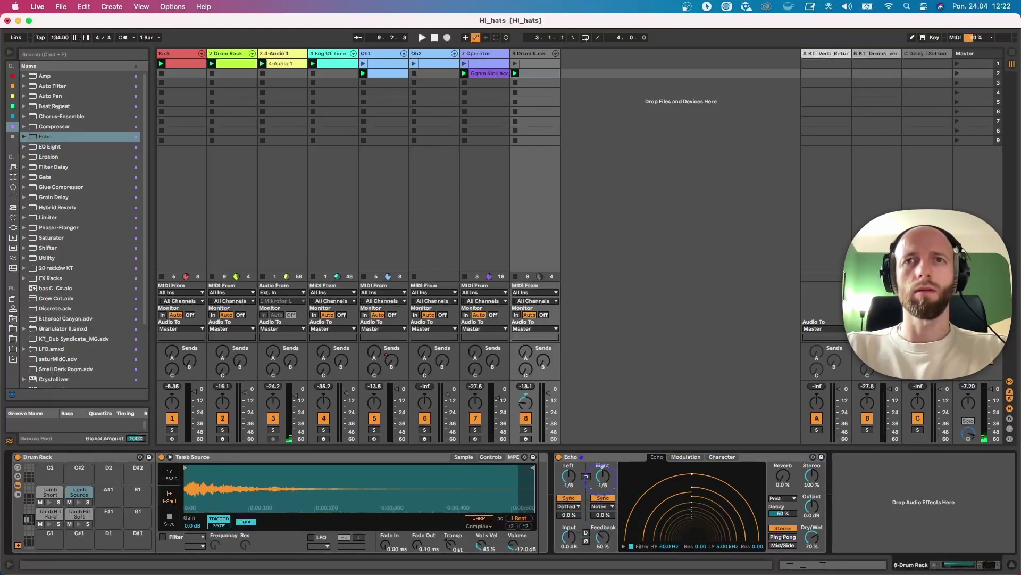
drag(602, 475, 599, 478)
key(space)
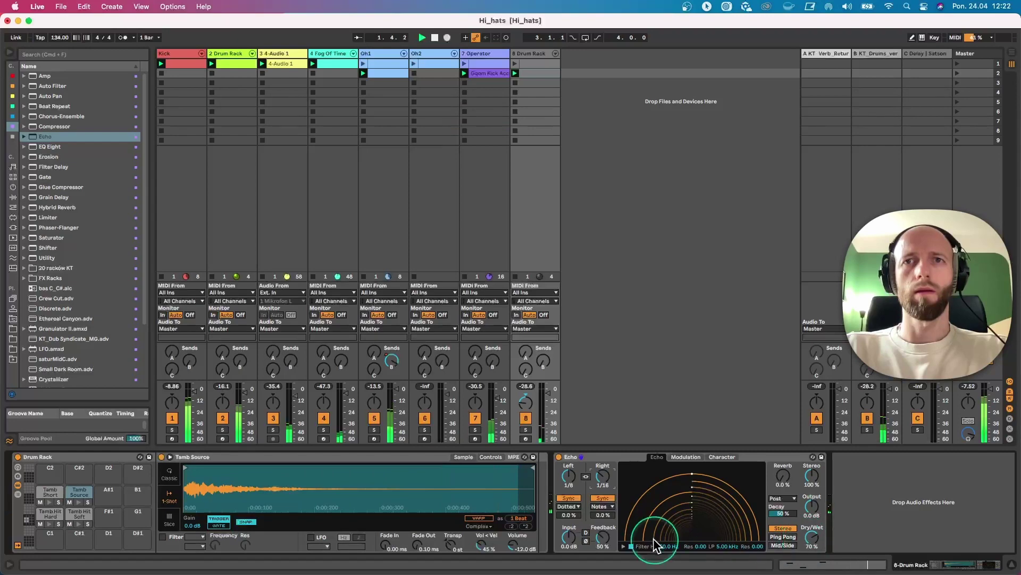
drag(601, 543, 605, 544)
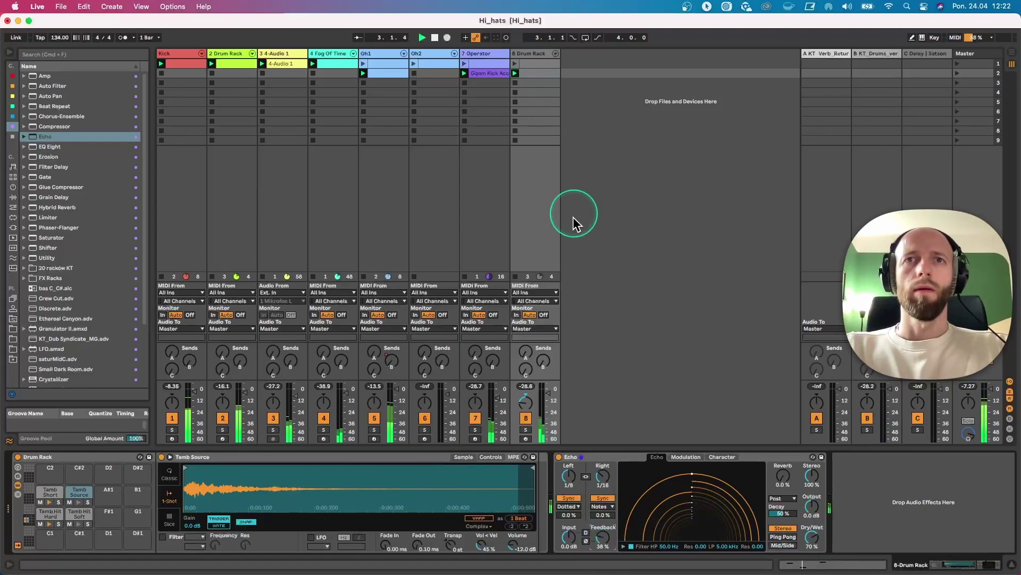
In the tambourine clip, raise the velocities of the Tamb Hit Hard and Tamb Short notes and delete the Tamb Source note.
double_click(539, 74)
click(359, 378)
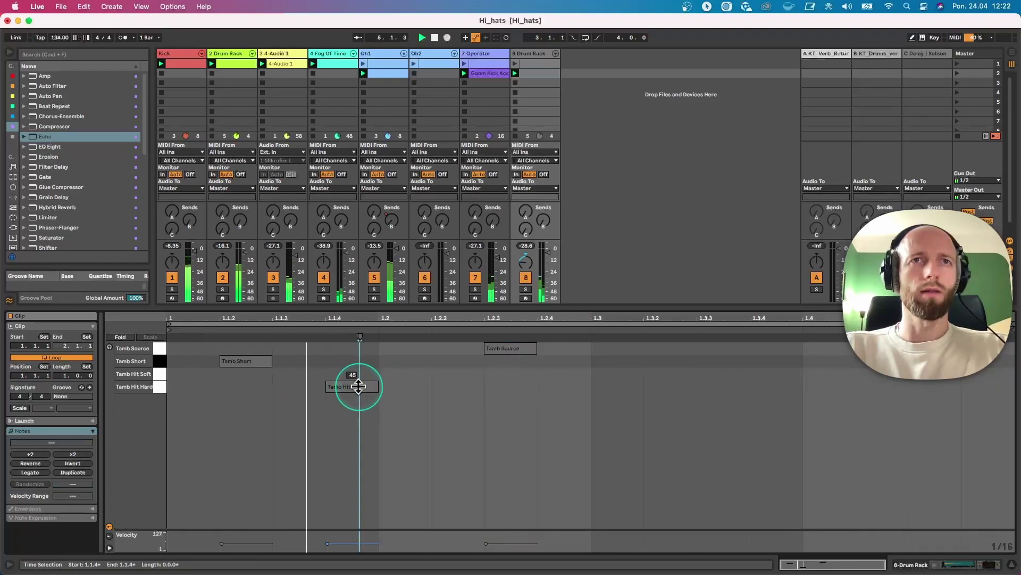
drag(359, 386, 359, 372)
click(266, 362)
drag(266, 362, 266, 354)
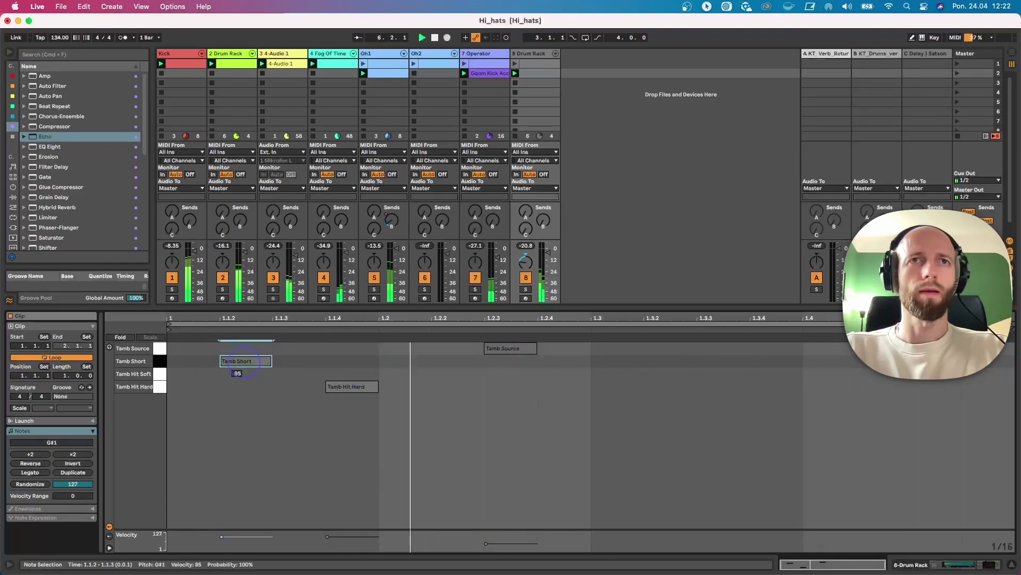
double_click(511, 351)
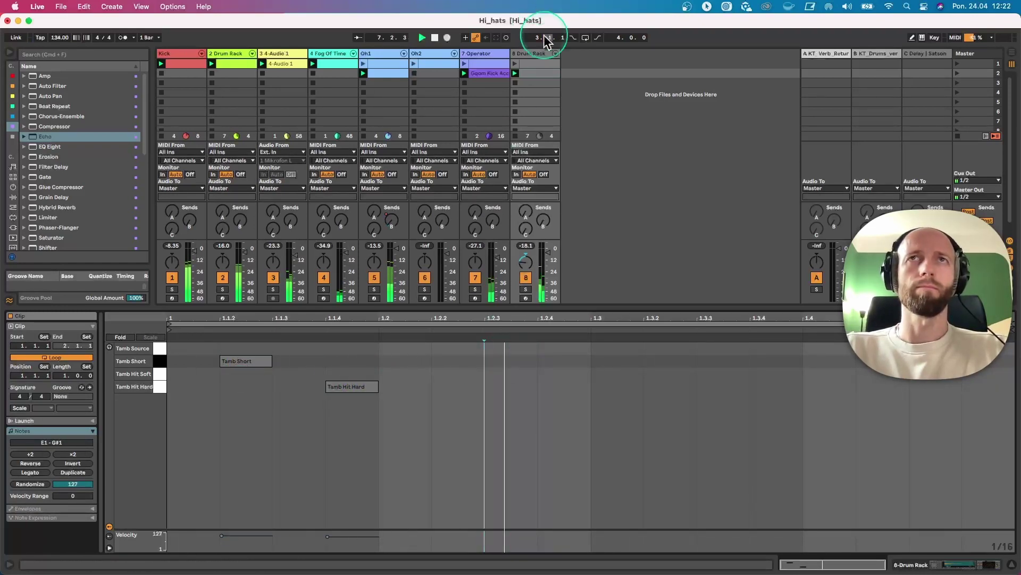
Set the tambourine track's Echo to Ping Pong mode with a 1/8 right delay and 58% feedback.
click(536, 52)
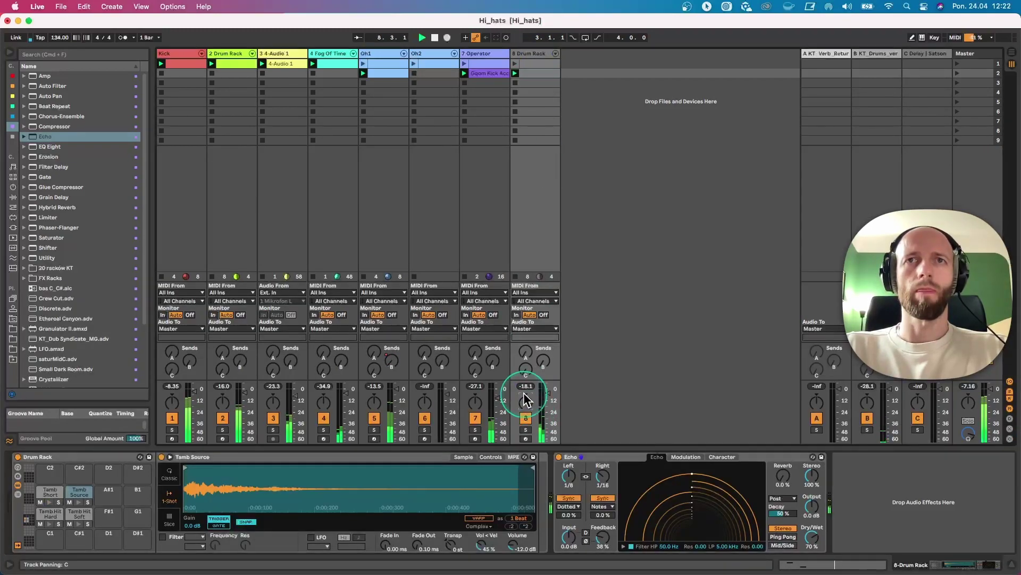
drag(606, 538, 606, 526)
click(809, 539)
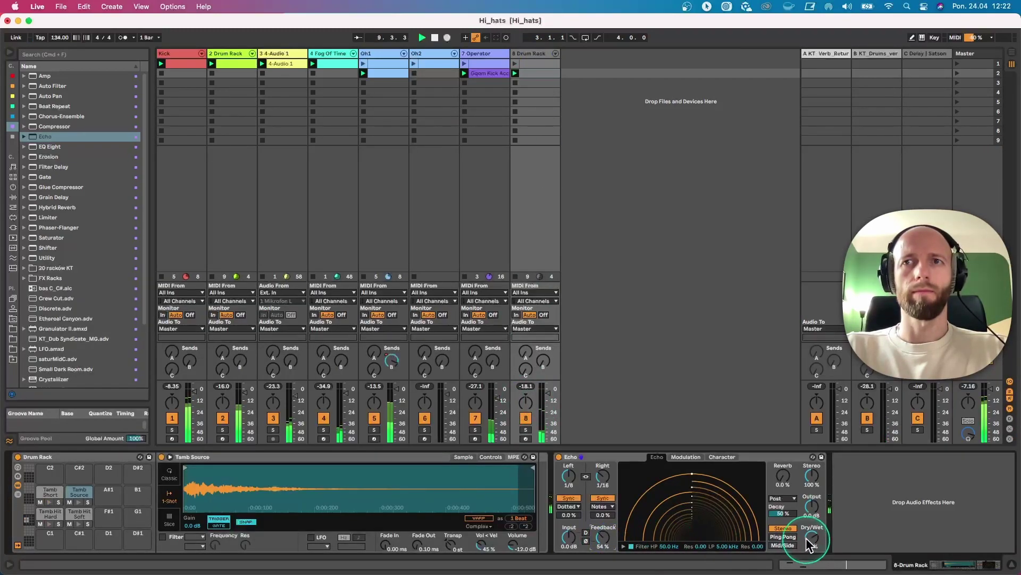
drag(607, 478, 607, 470)
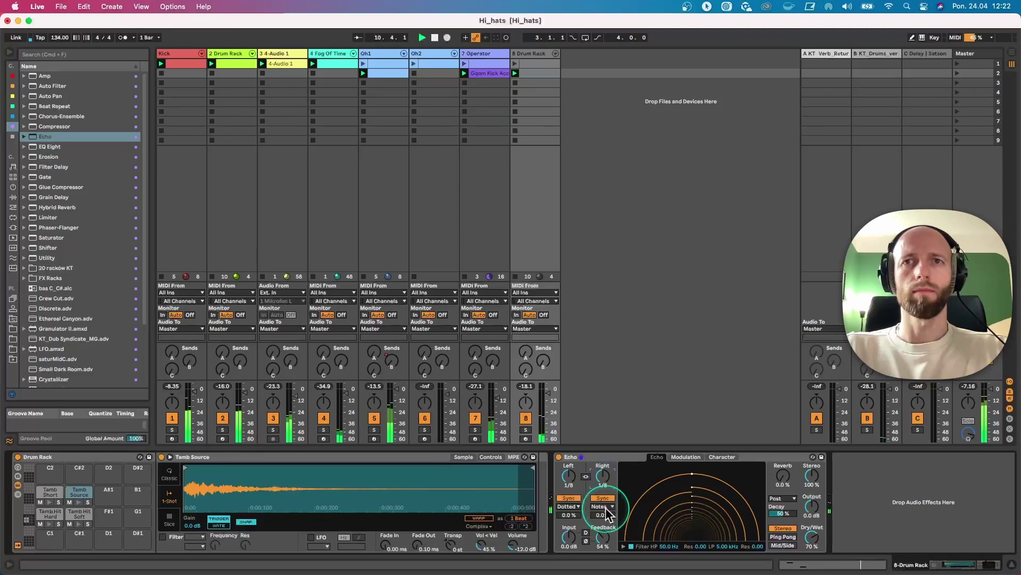
click(782, 537)
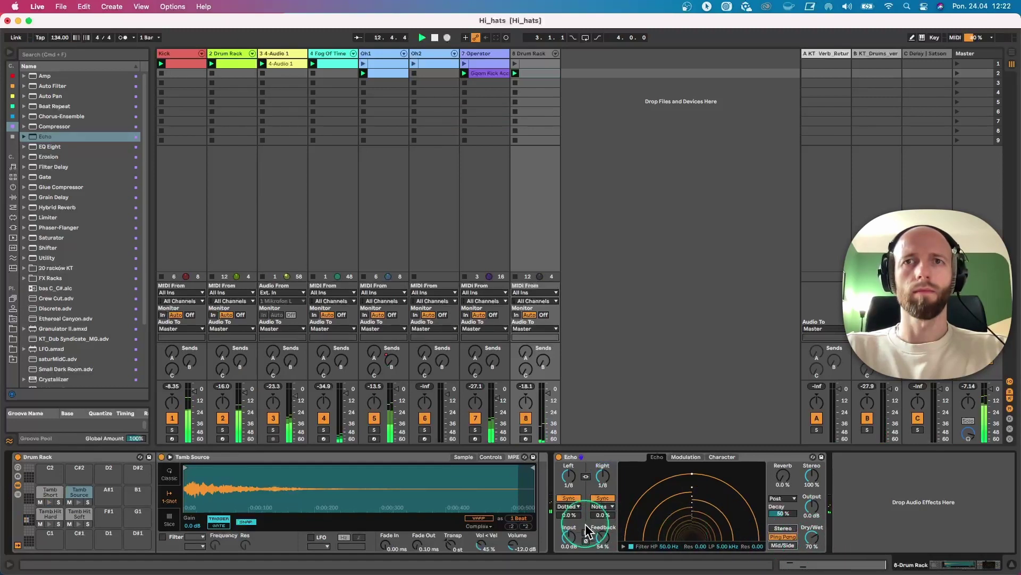
click(601, 535)
In the tambourine clip, replace the Tamb Short note with a Tamb Hit Hard note at 1.1.1 and restart playback.
click(505, 142)
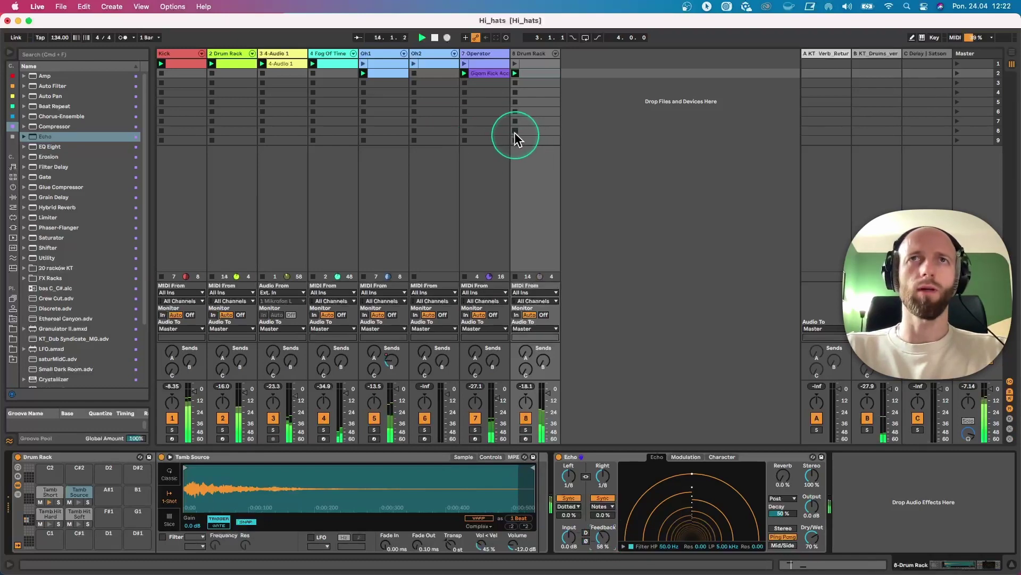
double_click(532, 75)
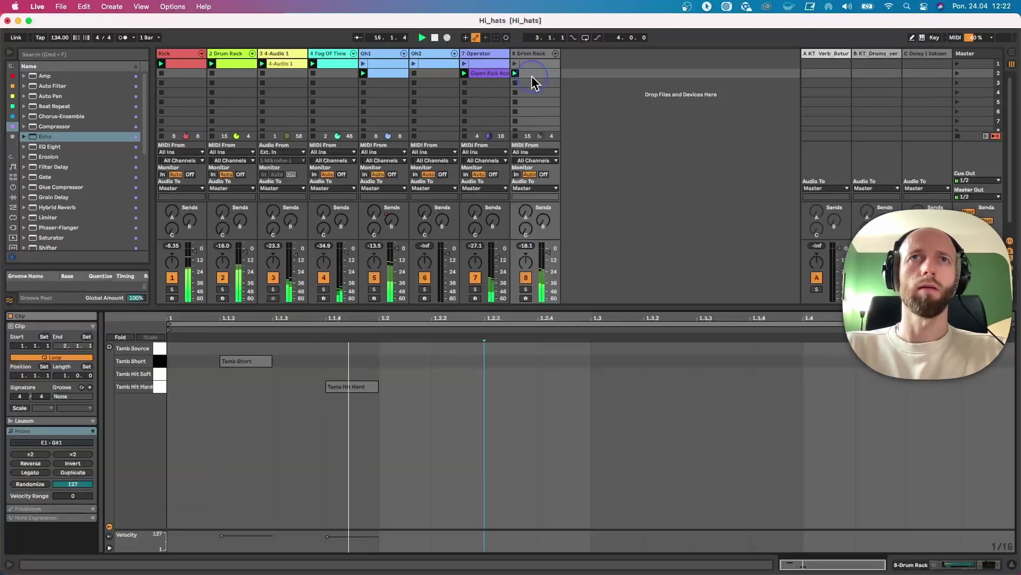
click(310, 408)
mouse_move(340, 387)
mouse_down()
mouse_move(257, 388)
mouse_move(268, 366)
mouse_move(335, 388)
mouse_up()
drag(242, 391, 190, 388)
key(space)
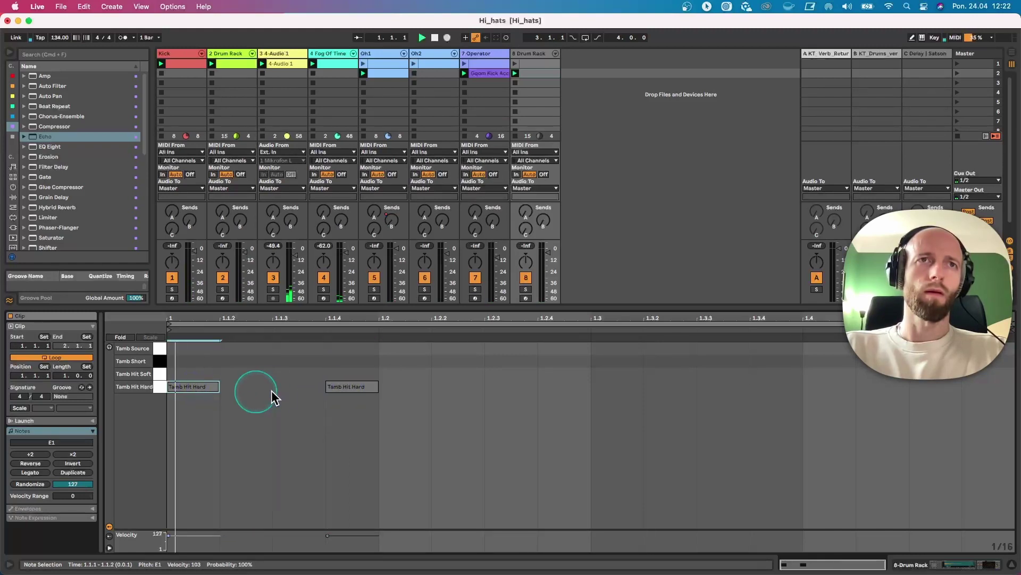
Add further Tamb Hit Hard notes at 1.2.2, 1.3.1, 1.3.3 and 1.4.2.
click(346, 386)
double_click(468, 387)
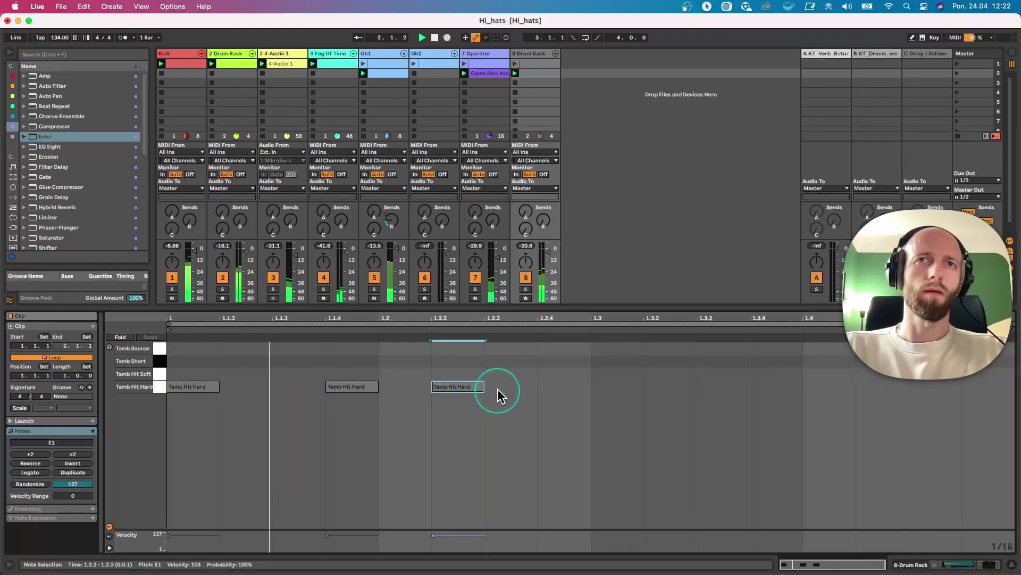
double_click(617, 388)
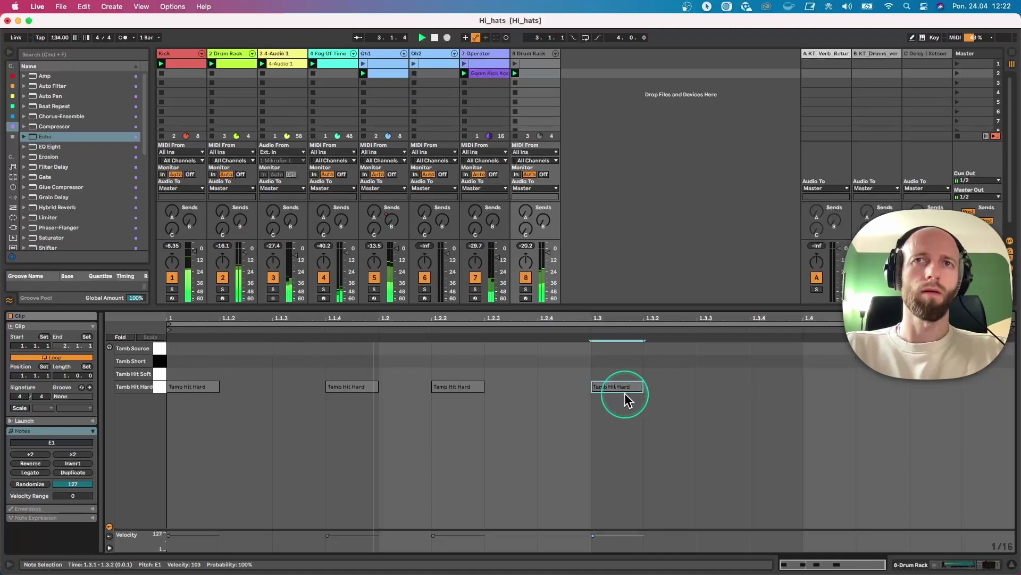
double_click(768, 388)
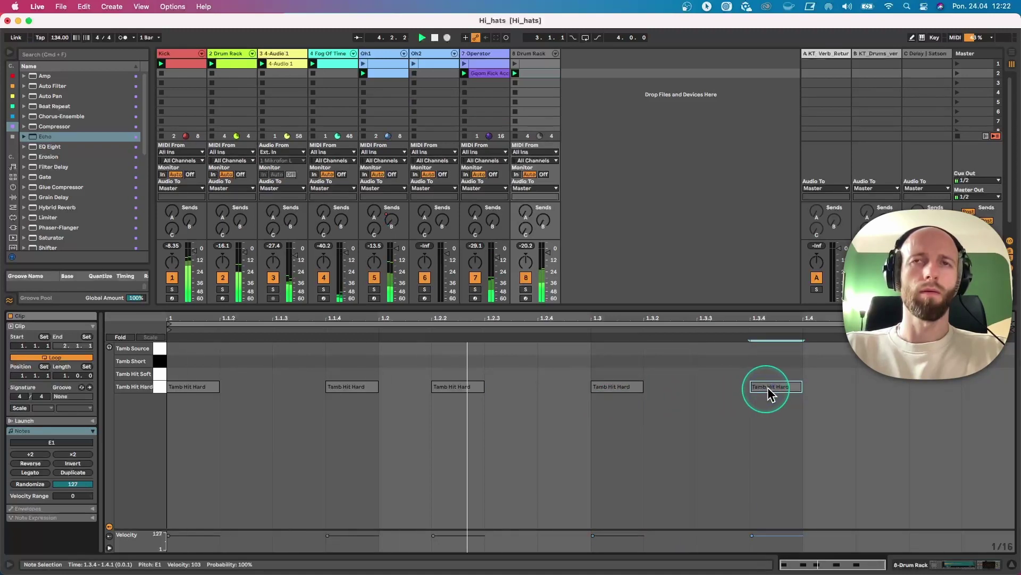
drag(770, 388, 716, 388)
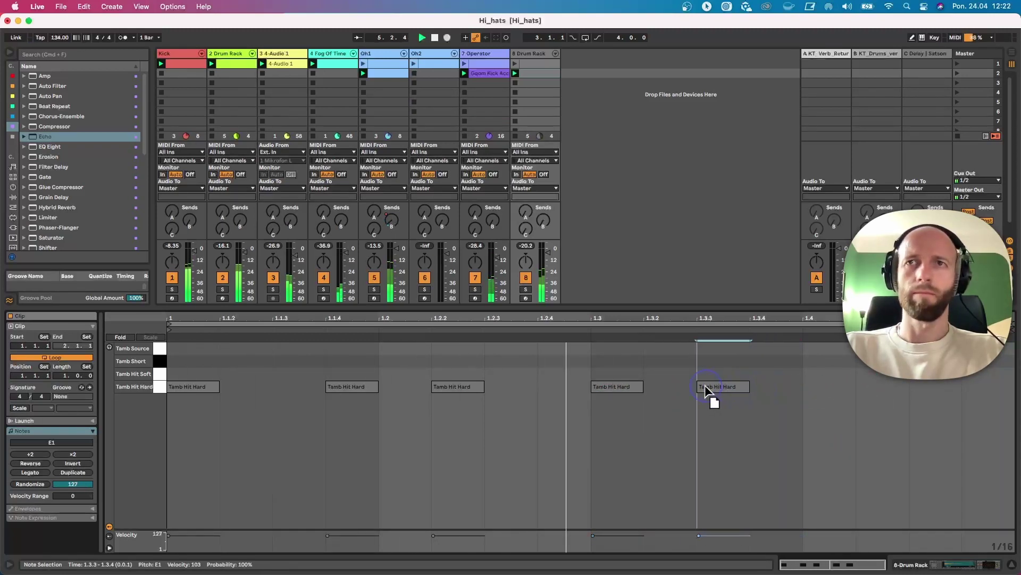
double_click(870, 391)
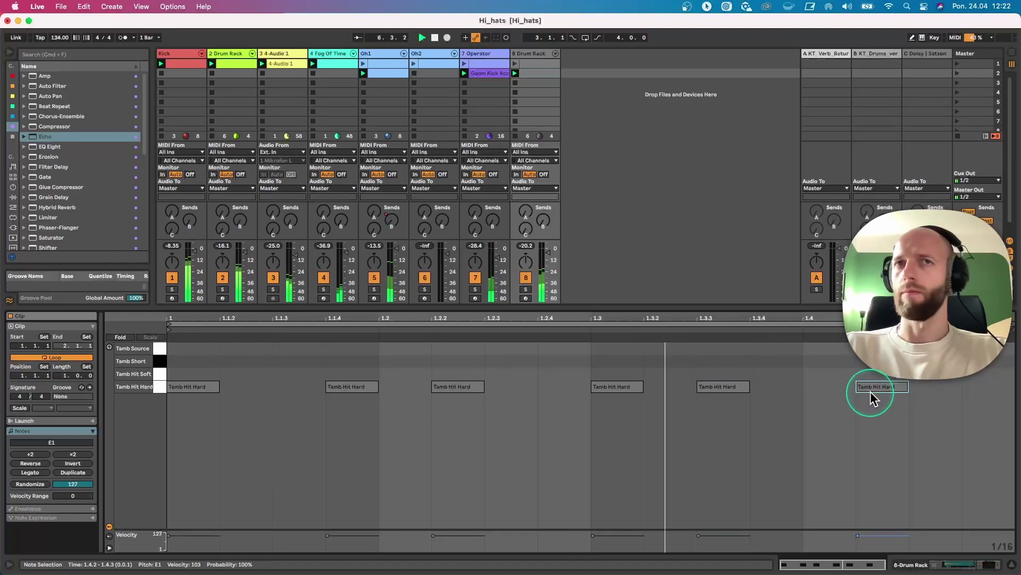
Switch the Tamb Hit Hard sampler to Classic mode with -69 dB sustain and 1.99 s decay, and set Echo's dry/wet to 33%.
double_click(529, 53)
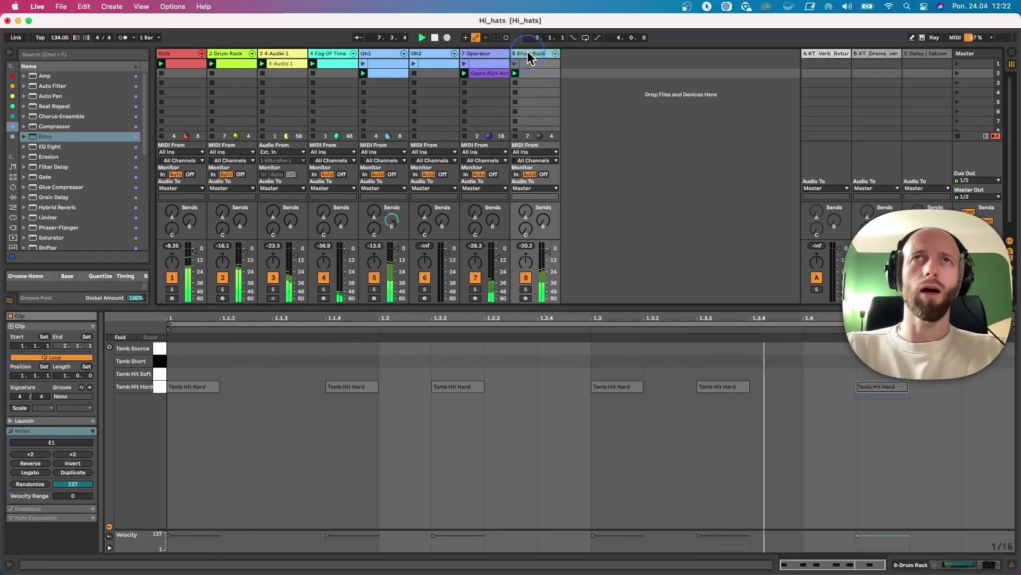
click(63, 517)
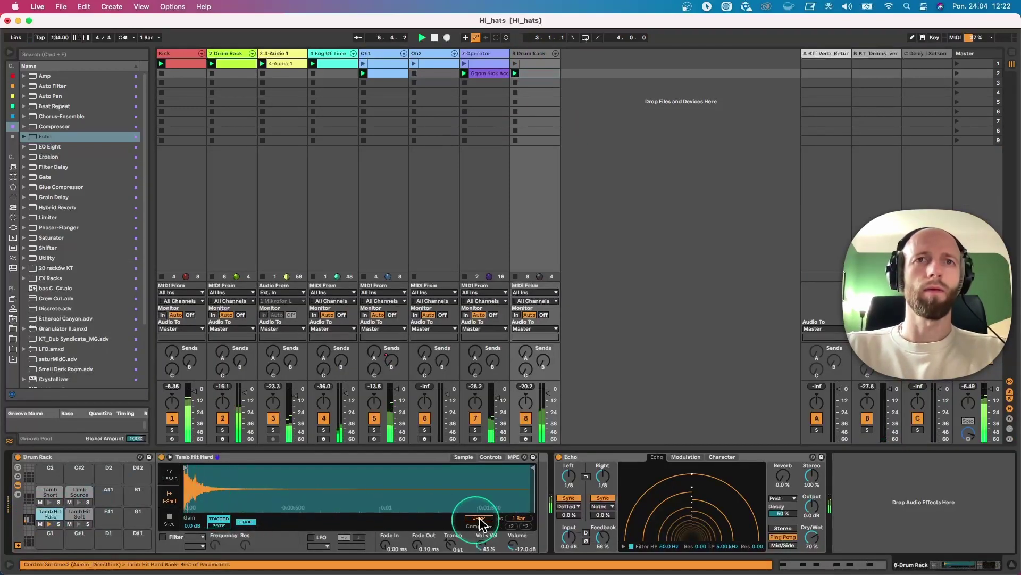
click(168, 473)
drag(454, 546, 453, 571)
mouse_move(418, 547)
mouse_down()
mouse_move(418, 566)
mouse_move(418, 538)
mouse_up()
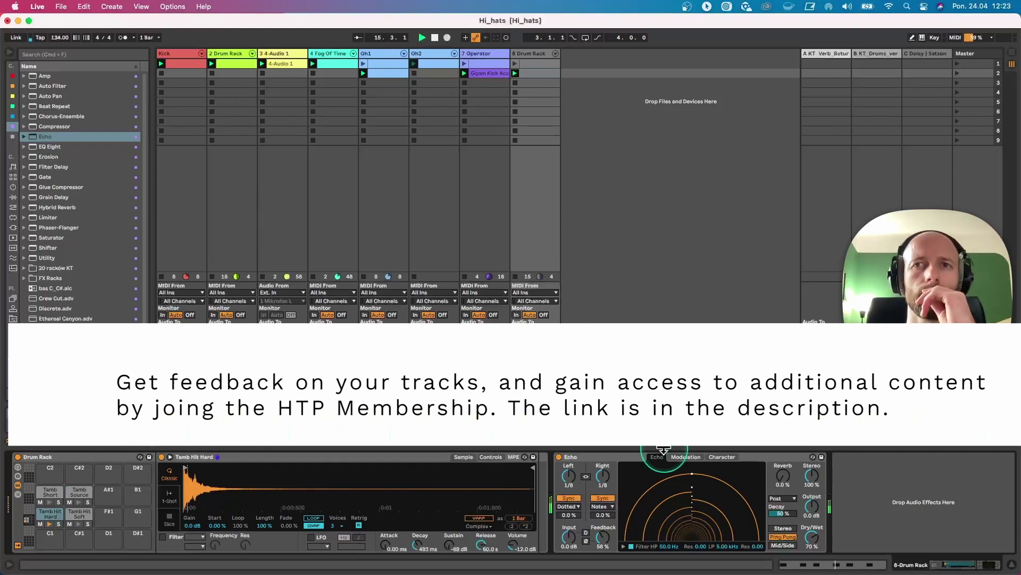
mouse_move(813, 537)
mouse_down()
mouse_move(812, 553)
mouse_move(814, 542)
mouse_up()
drag(418, 550, 418, 534)
Enable the Tamb Hit Hard sampler's LFO and set its pitch modulation to 46.2% and its rate to 3.36 Hz.
click(489, 457)
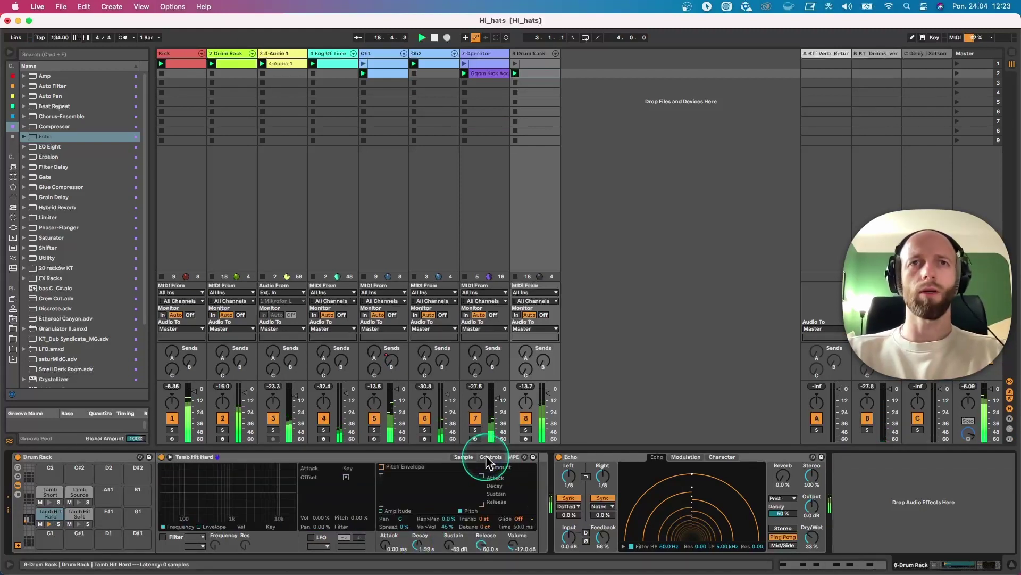
click(314, 481)
click(310, 536)
click(311, 537)
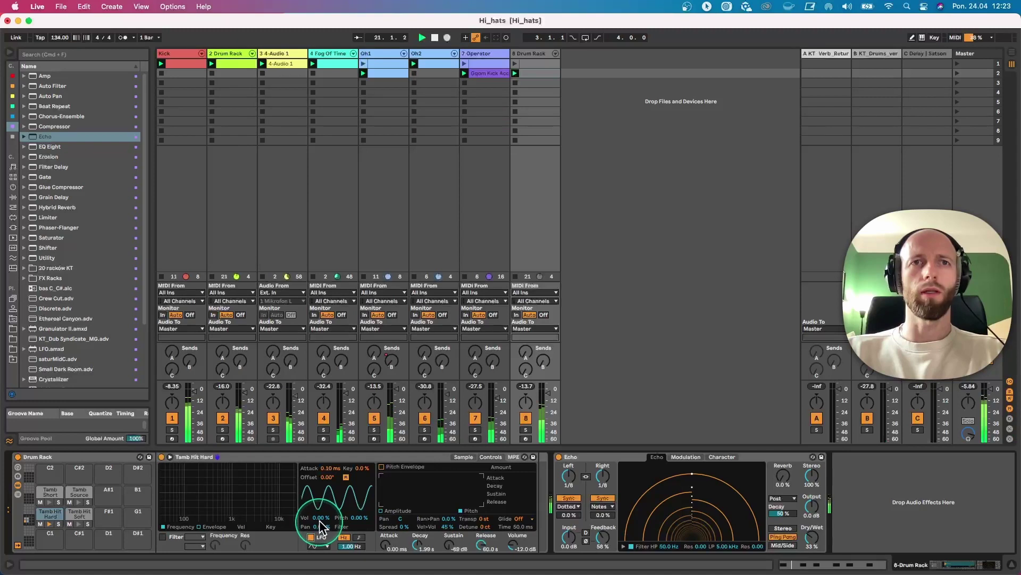
drag(353, 516, 353, 511)
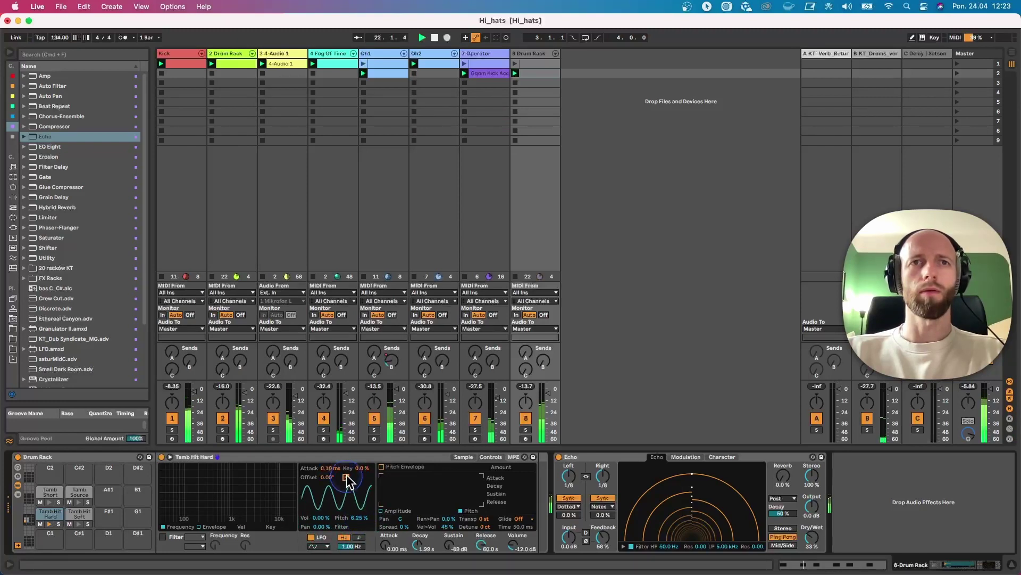
click(361, 514)
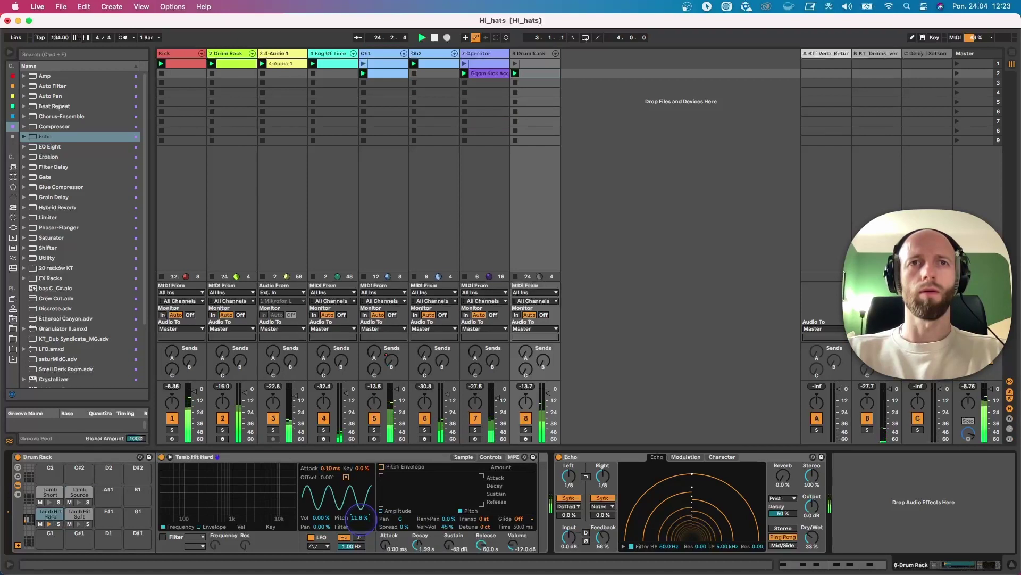
mouse_move(350, 546)
mouse_down()
mouse_move(350, 519)
mouse_move(352, 558)
mouse_move(358, 522)
mouse_move(349, 546)
mouse_move(348, 519)
mouse_move(360, 517)
mouse_move(358, 552)
mouse_up()
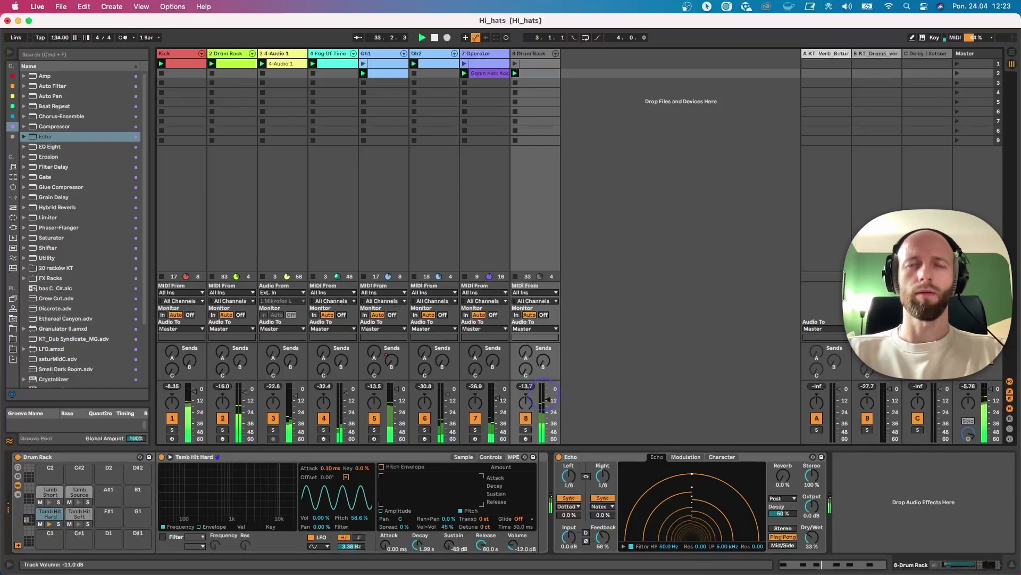
mouse_move(360, 518)
mouse_down()
mouse_move(367, 479)
mouse_move(359, 514)
mouse_up()
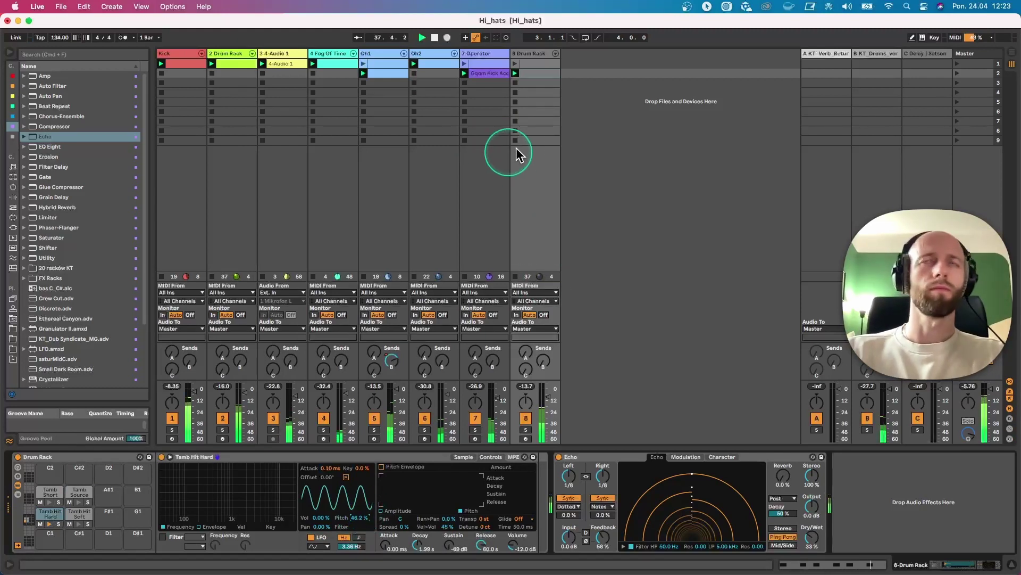
Stop the Kick clip and set the Fog Of Time Texture's Rust to 83 and Brass Laments to 39%.
click(169, 140)
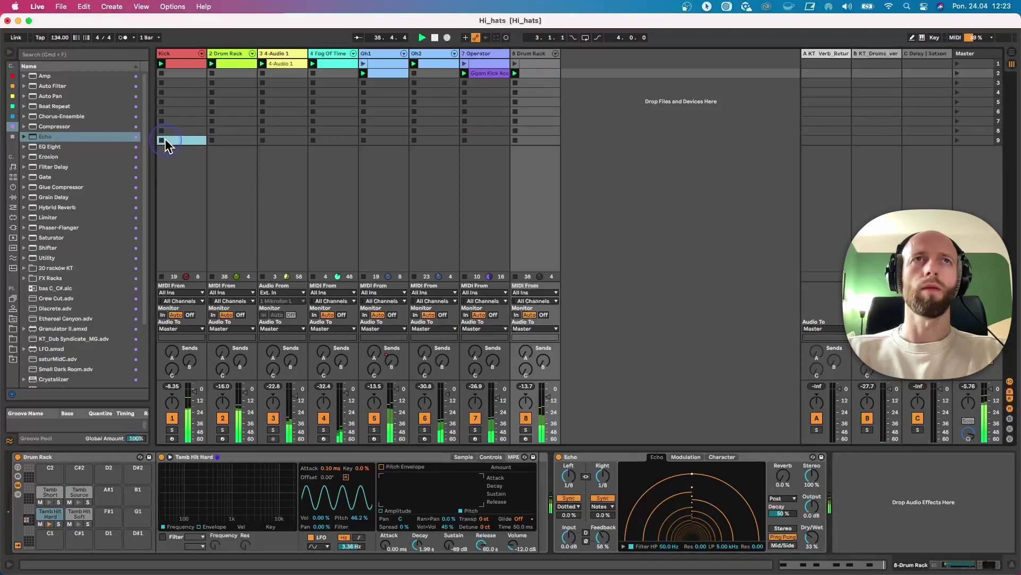
click(328, 53)
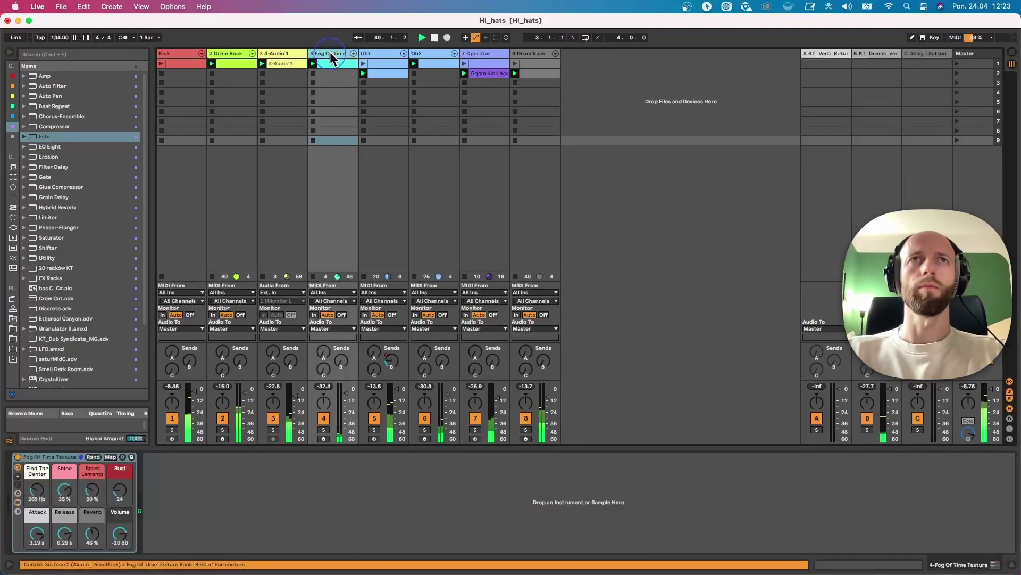
drag(103, 501, 116, 494)
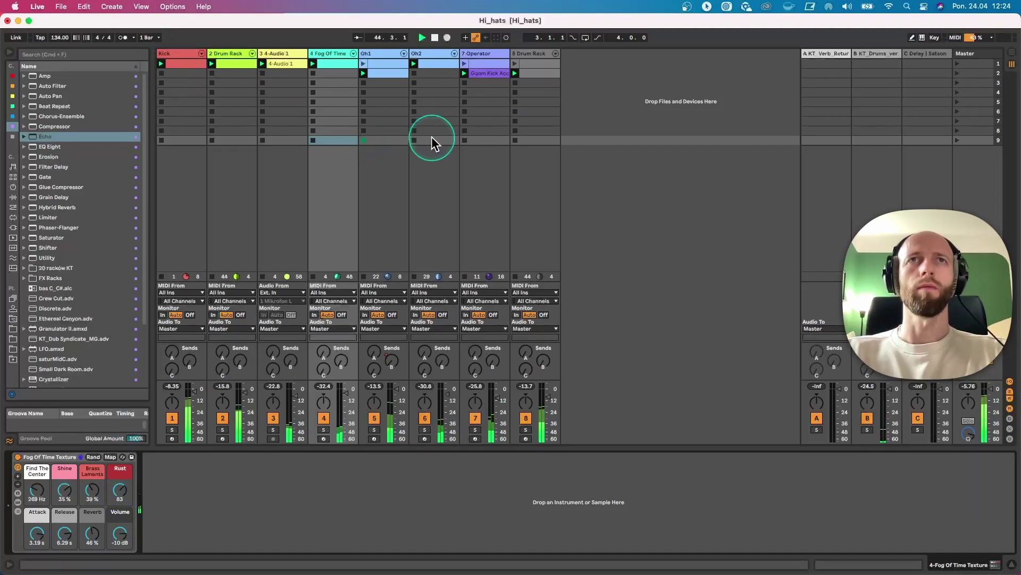
Stop the playing clips on the hi-hat, Operator and tambourine tracks.
click(414, 140)
click(465, 141)
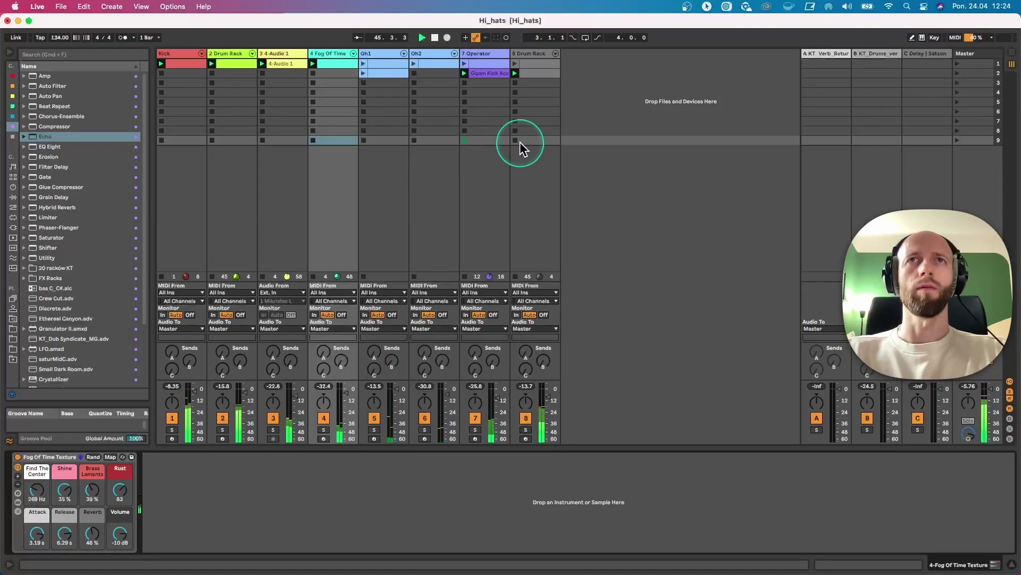
click(515, 140)
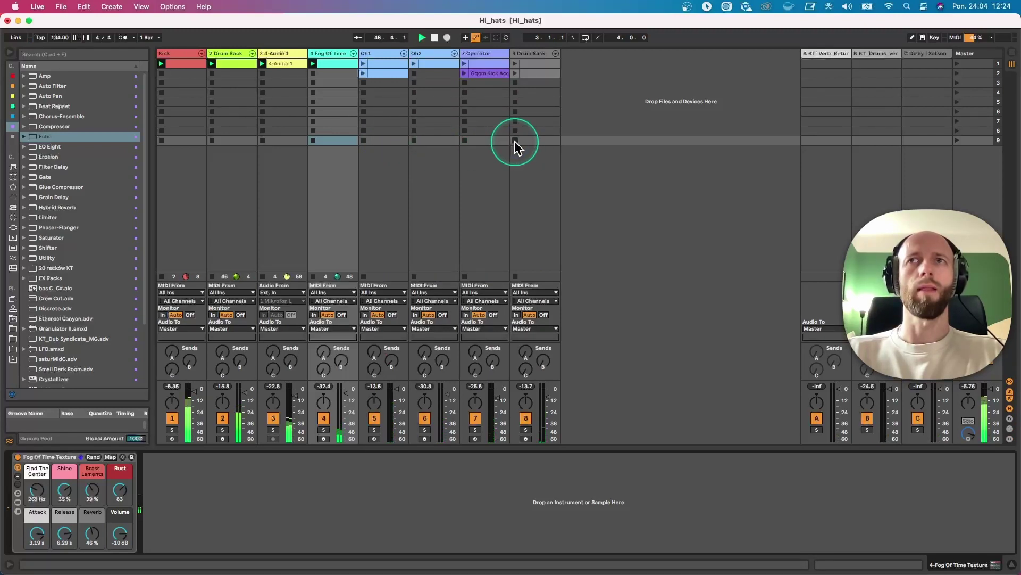